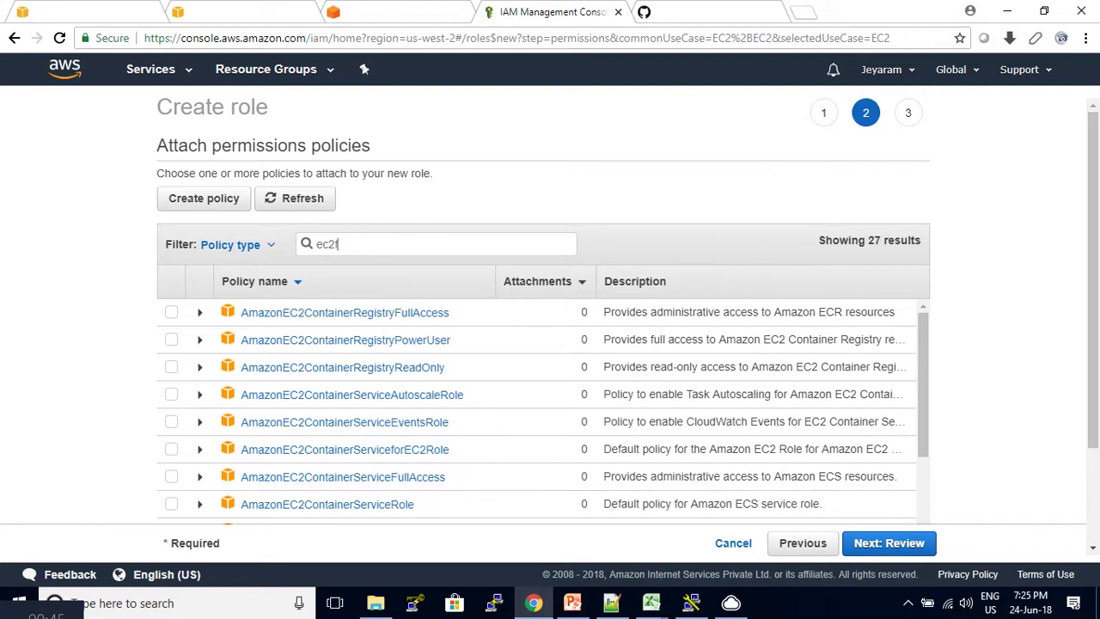
- Attach the AmazonEC2FullAccess policy to the new EC2 role and create the role with the name jeyfreecloudec2full
type("f")
left_click(171, 313)
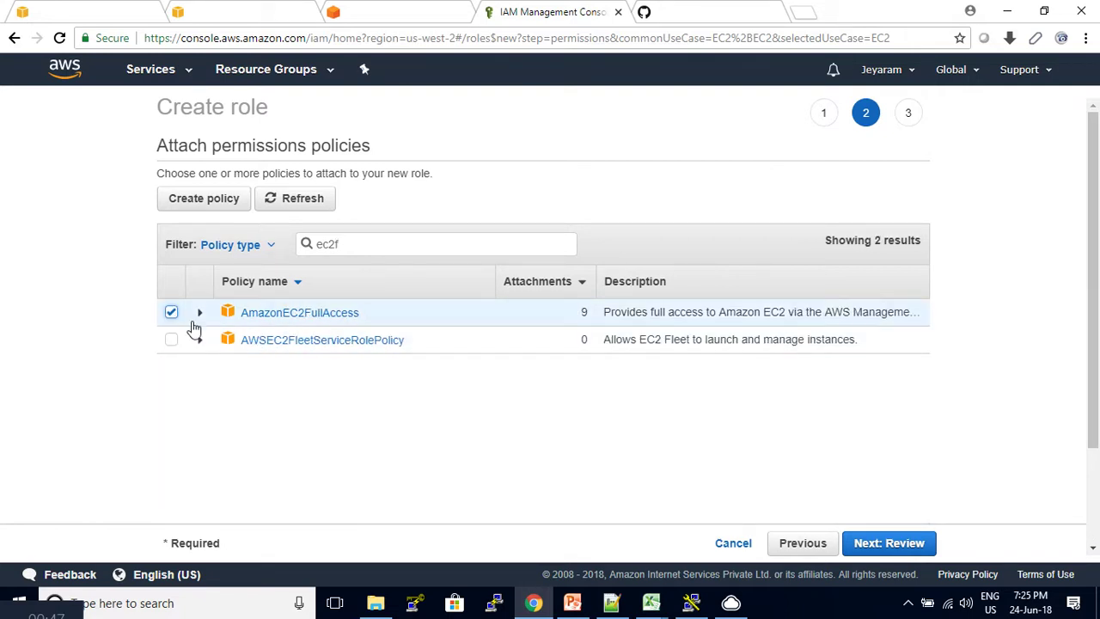
left_click(899, 543)
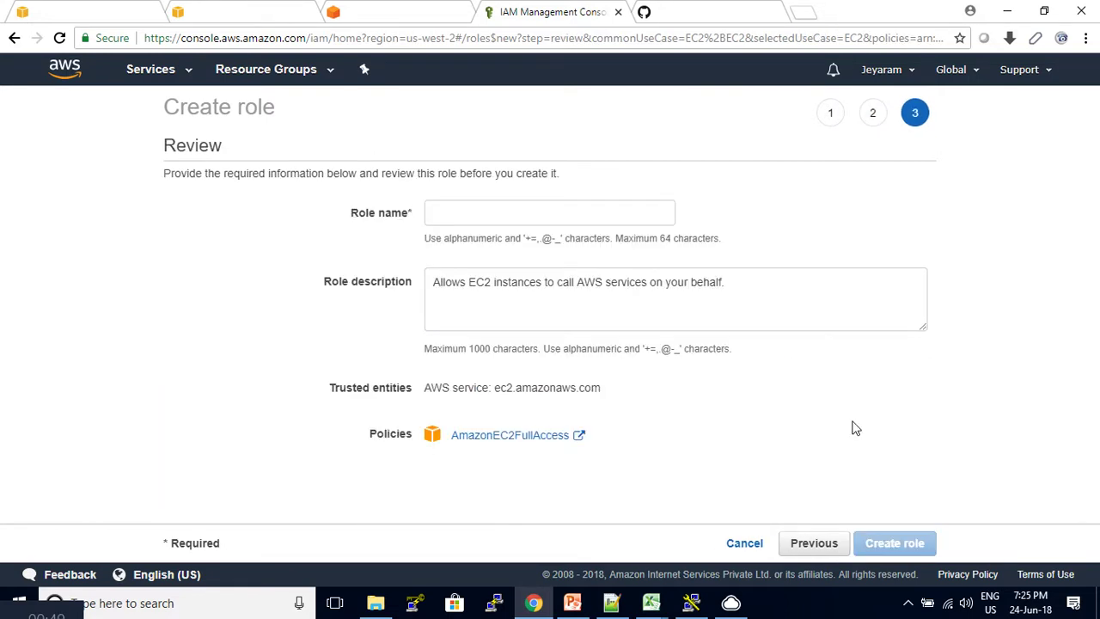
left_click(433, 212)
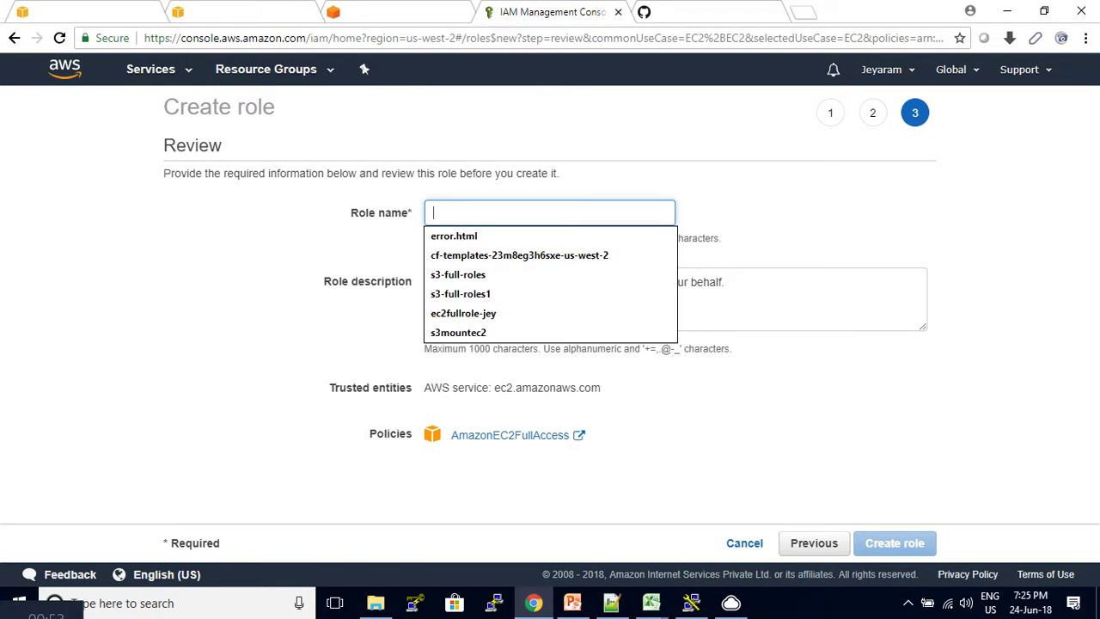
type("jeyfreecloudec2full")
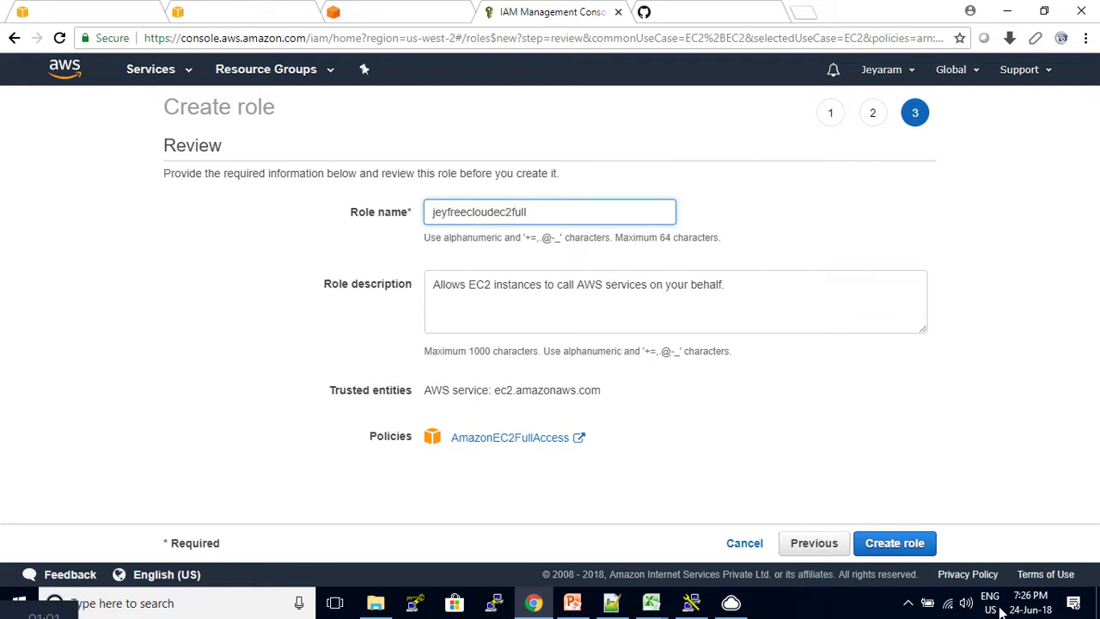
left_click(894, 543)
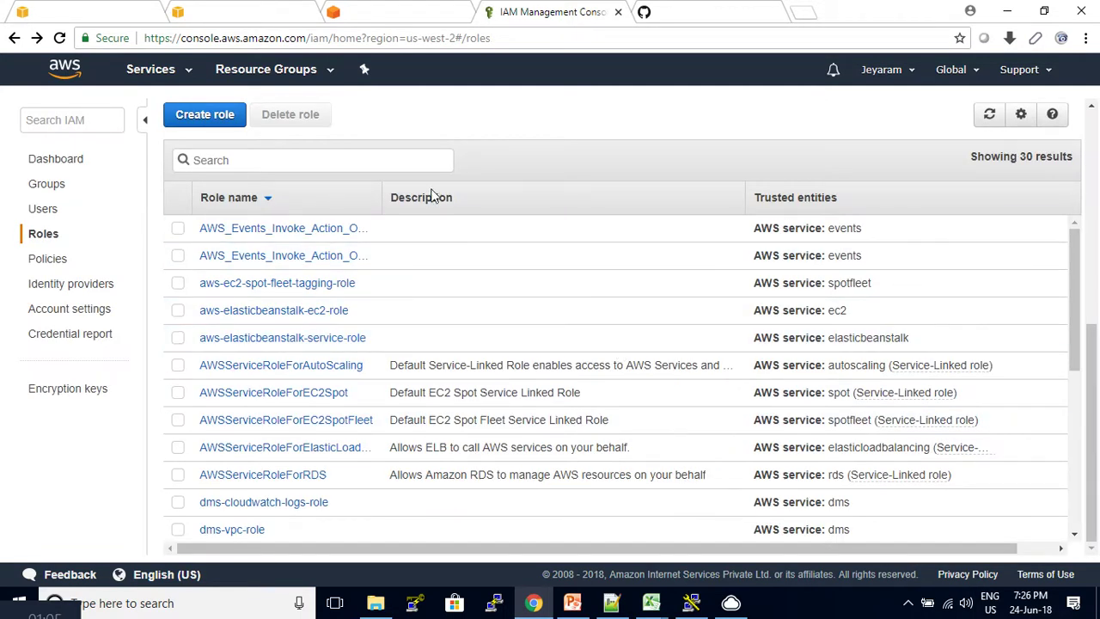
- Search the IAM role list for jeyfree to check the new role
left_click(273, 154)
type("f")
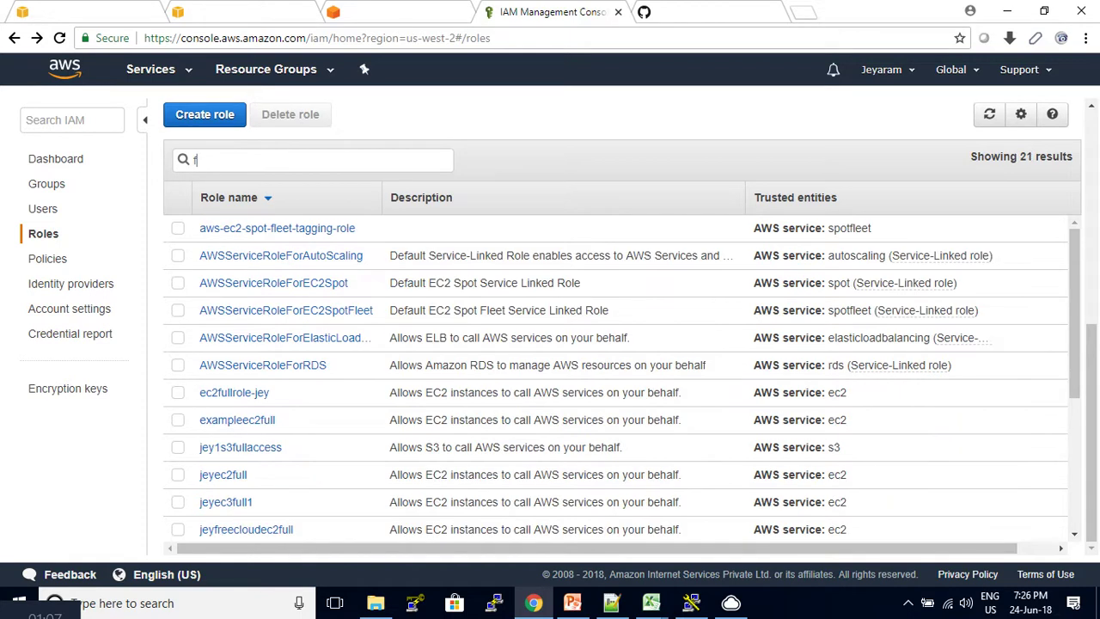
key("BackSpace")
type("jeyfree")
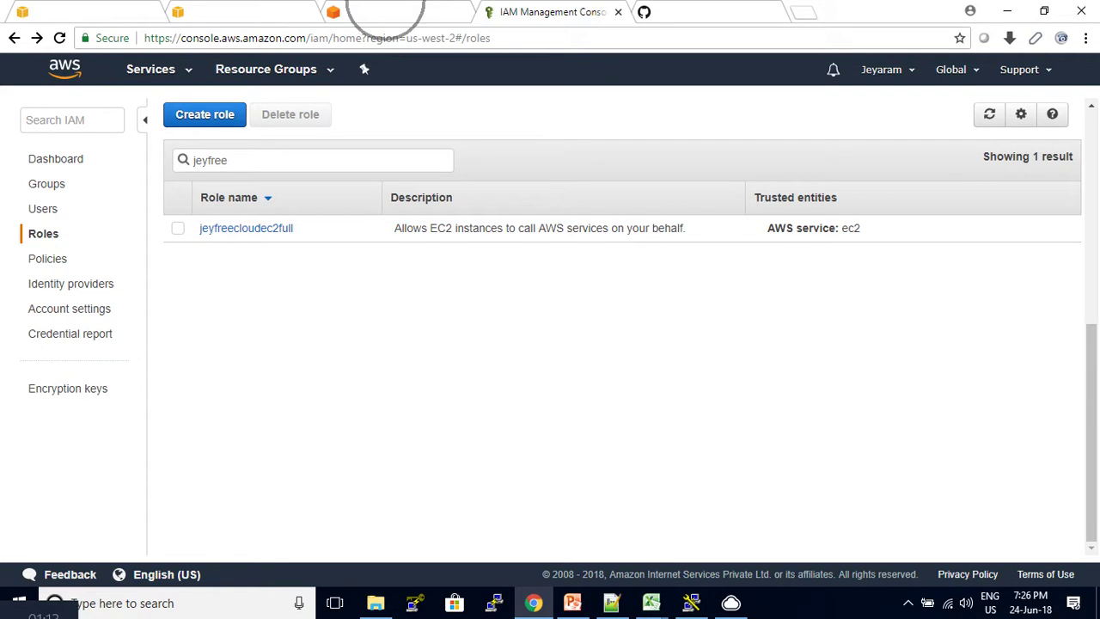
- Start a new S3 bucket named jeyfreecloudmounts3 in the US West (Oregon) region
left_click(352, 12)
scroll(66, 136, "down", 3)
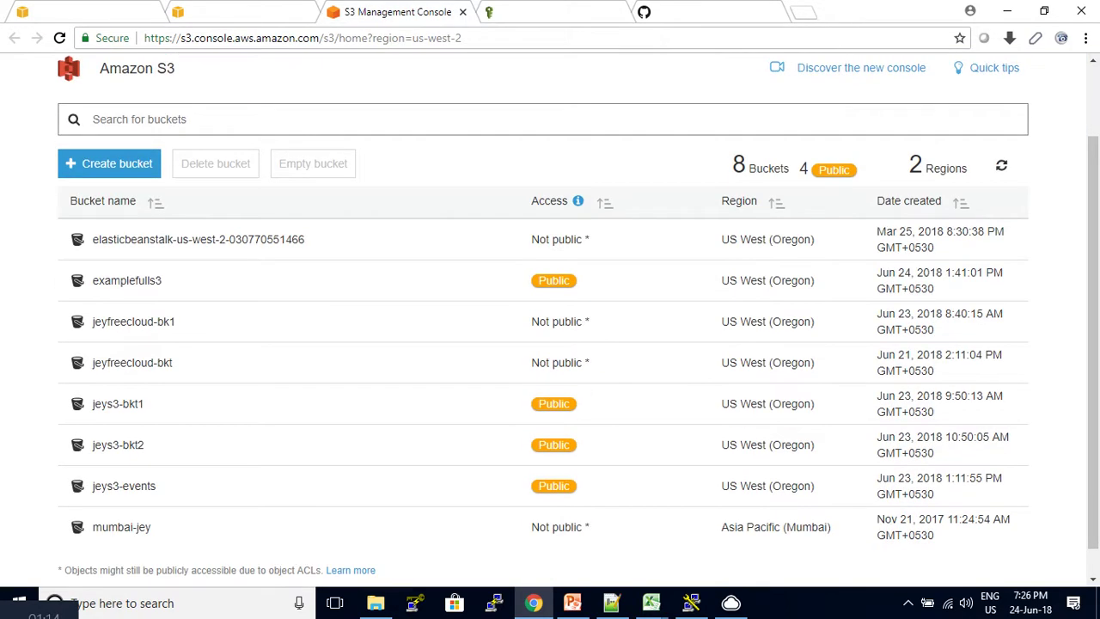
left_click(110, 142)
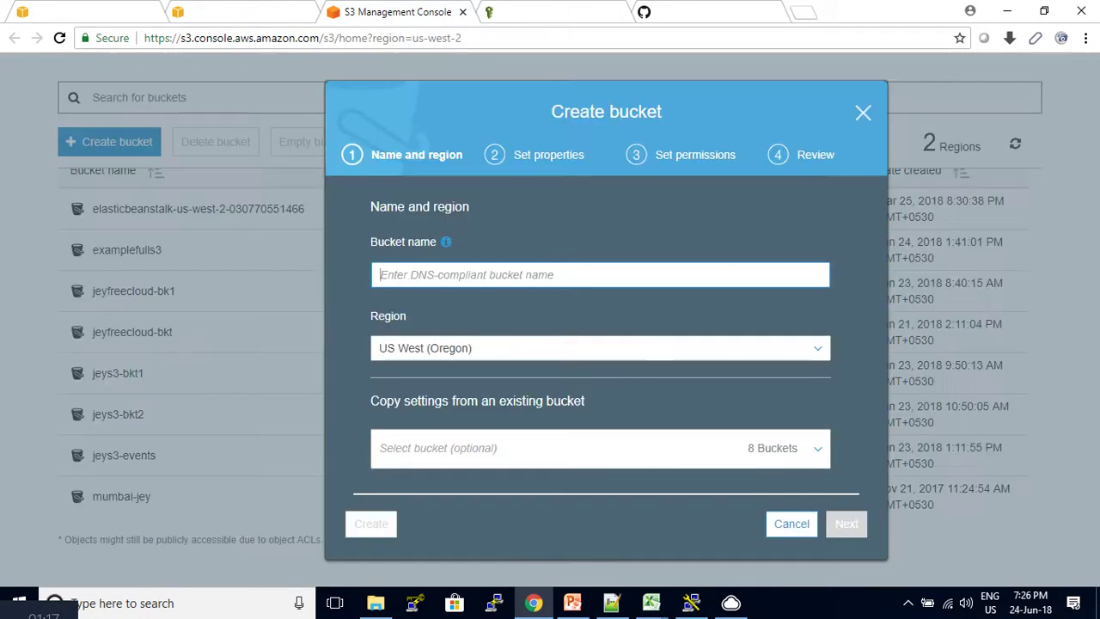
left_click(568, 274)
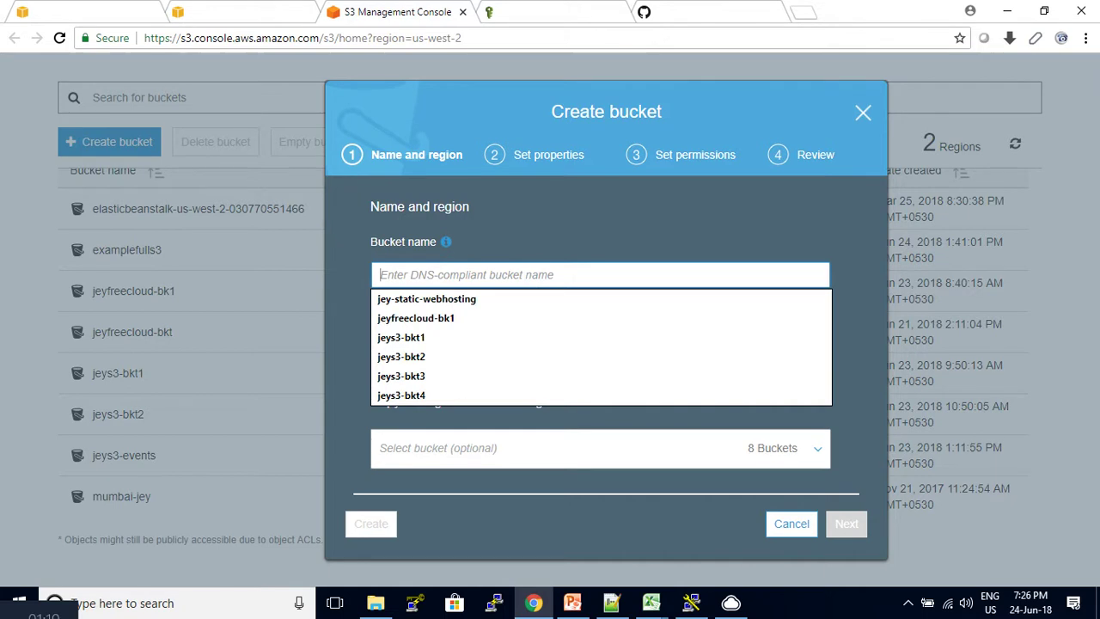
type("jeyf")
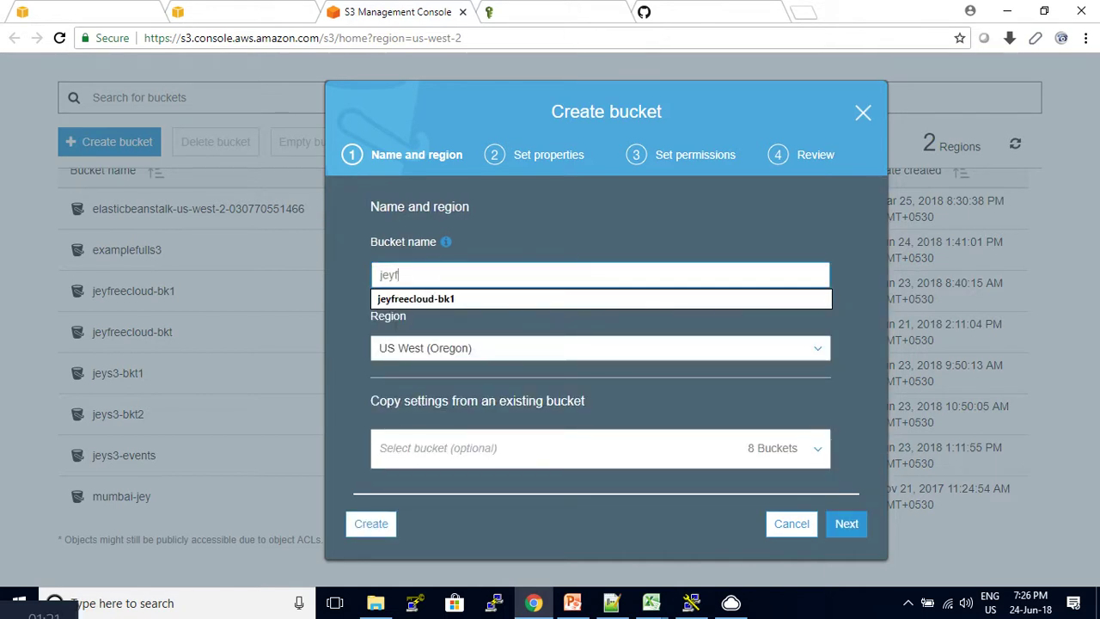
type("reecloude")
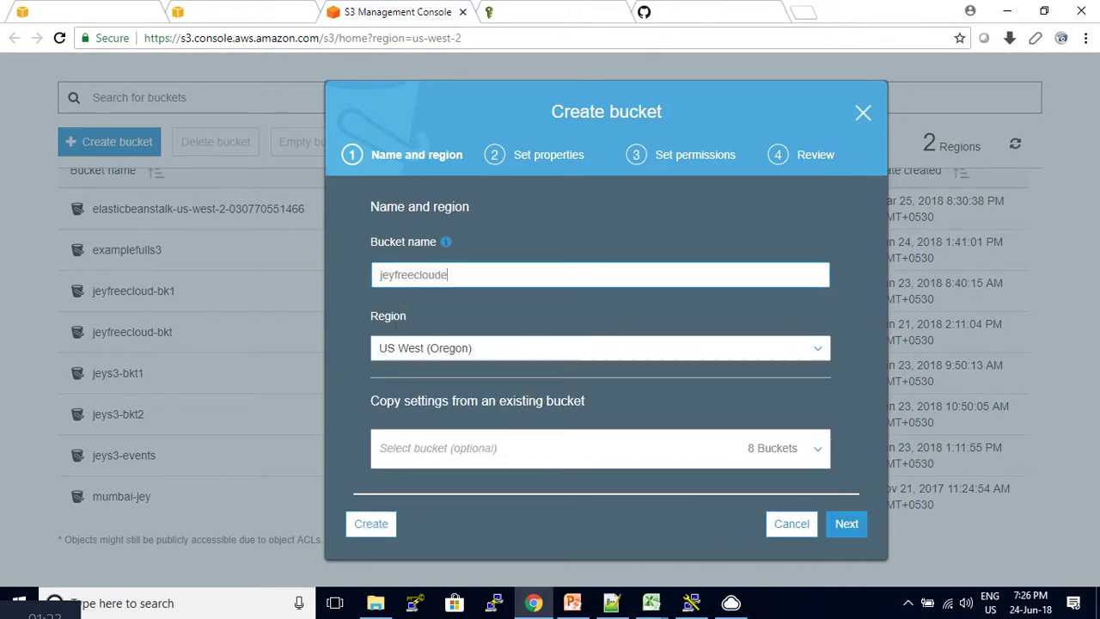
key("BackSpace")
type("mounts3")
left_click(849, 531)
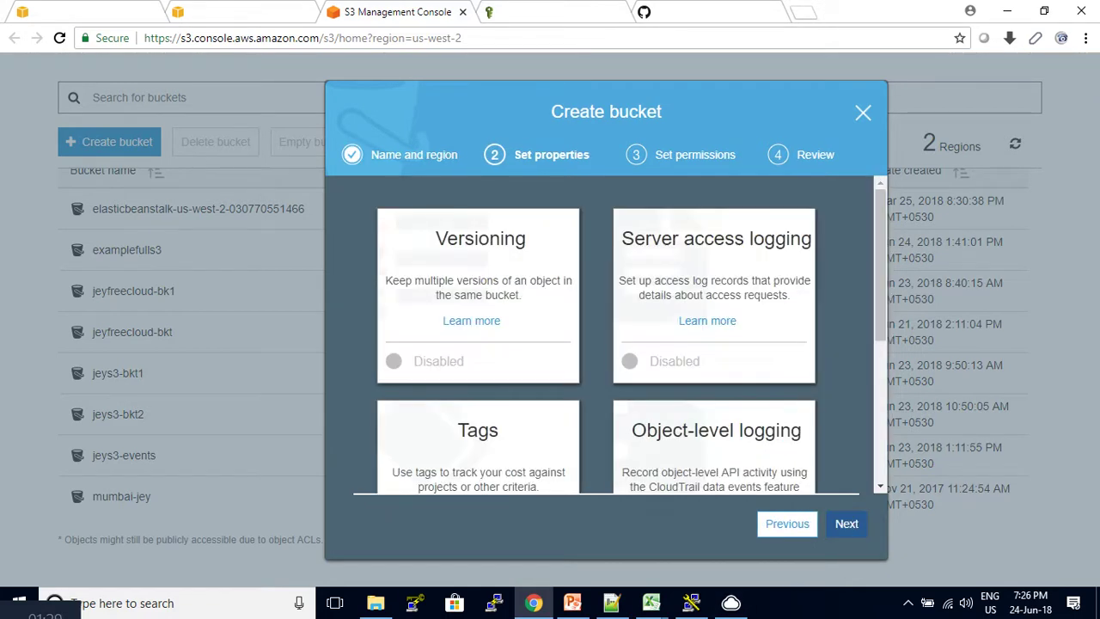
- Keep the default bucket properties, grant public read access to the bucket, and create it
left_click(849, 531)
left_click(651, 462)
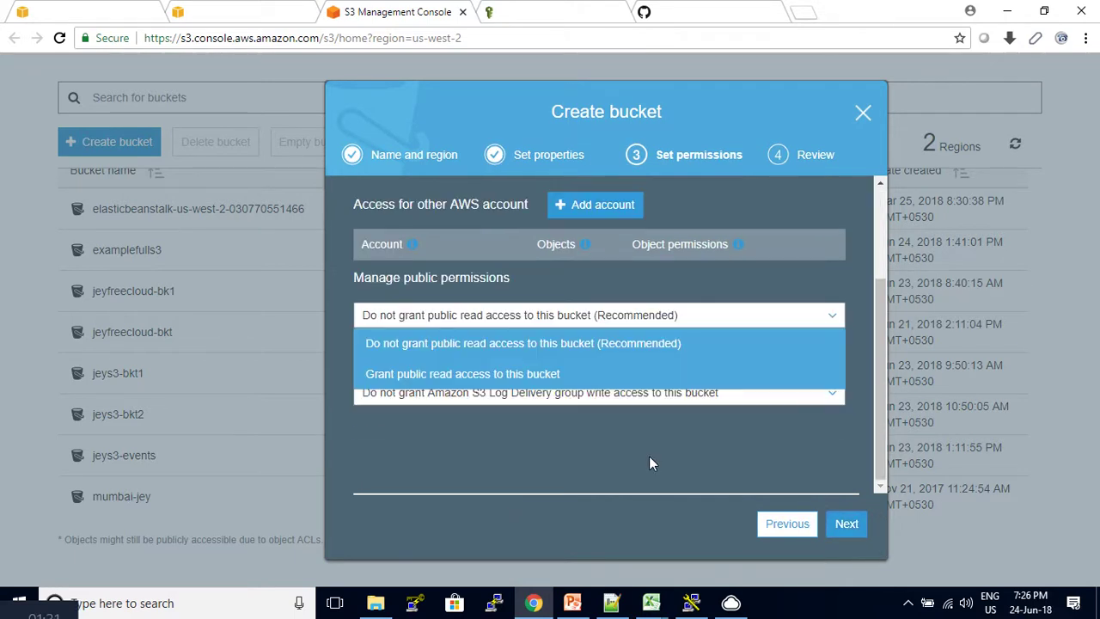
left_click(477, 374)
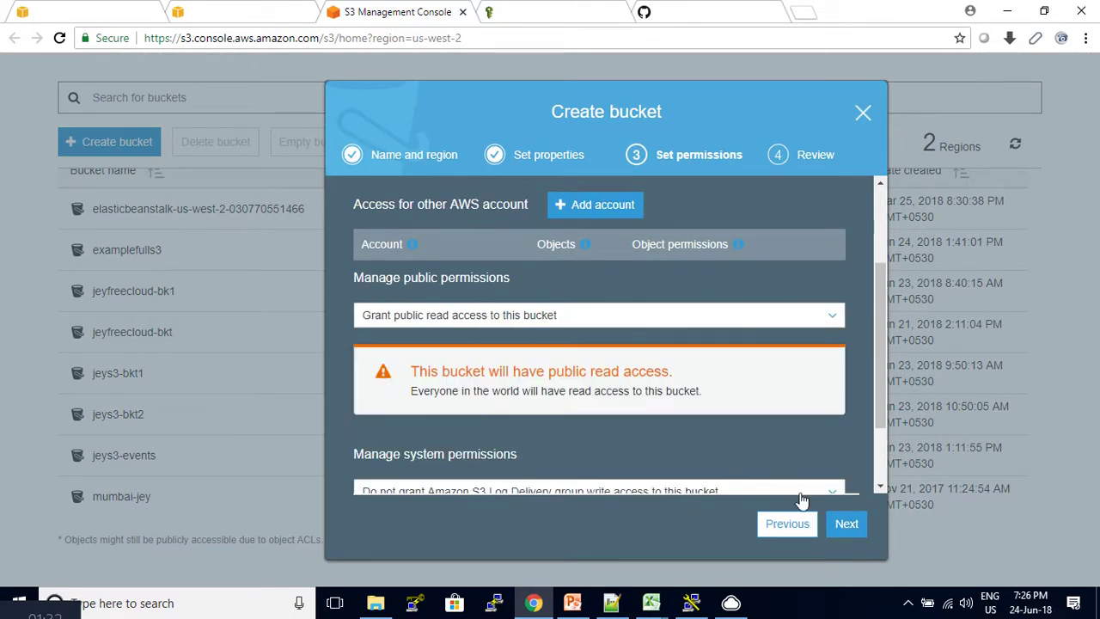
left_click(846, 526)
left_click(860, 532)
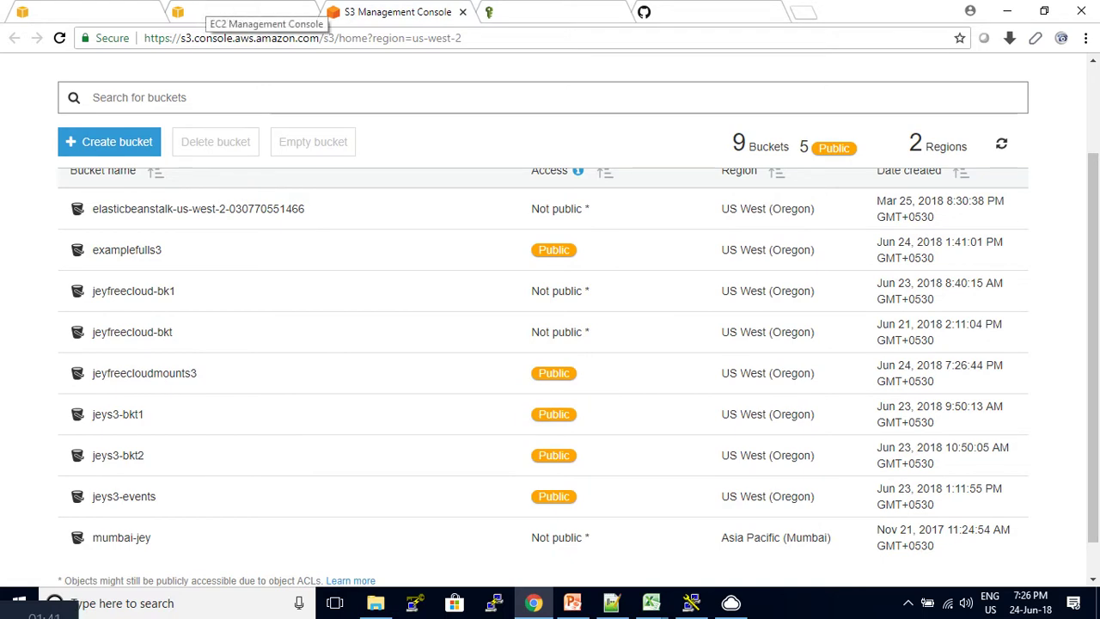
- Start launching an EC2 instance from the CentOS community AMI "CentOS Linux 7 x86_64 HVM EBS 1708_11.01" (ami-02c71d7a)
left_click(210, 12)
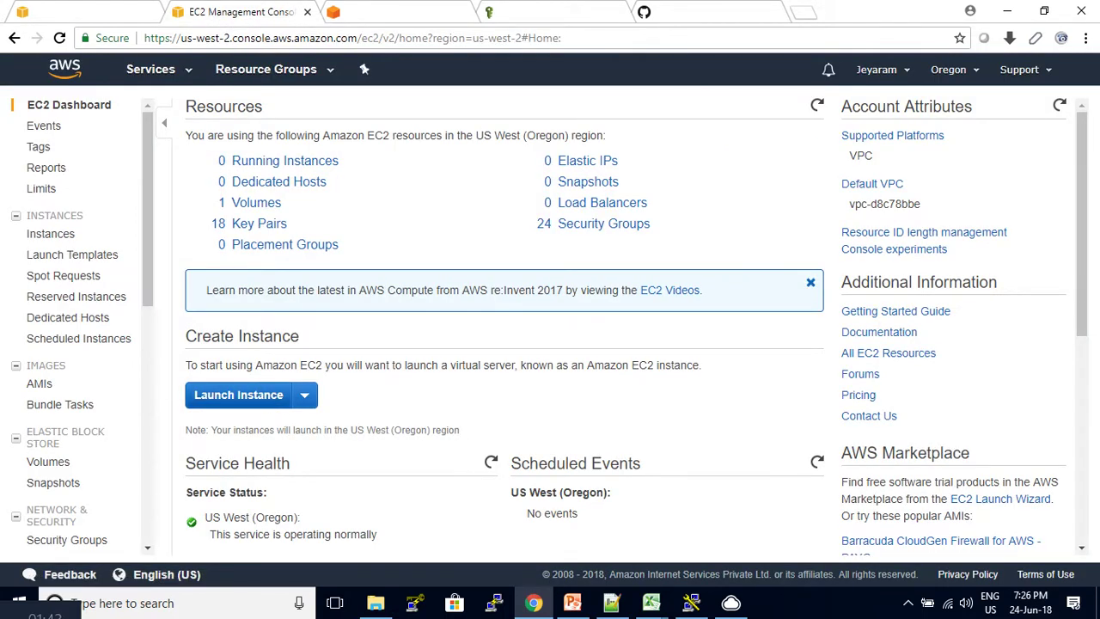
left_click(238, 395)
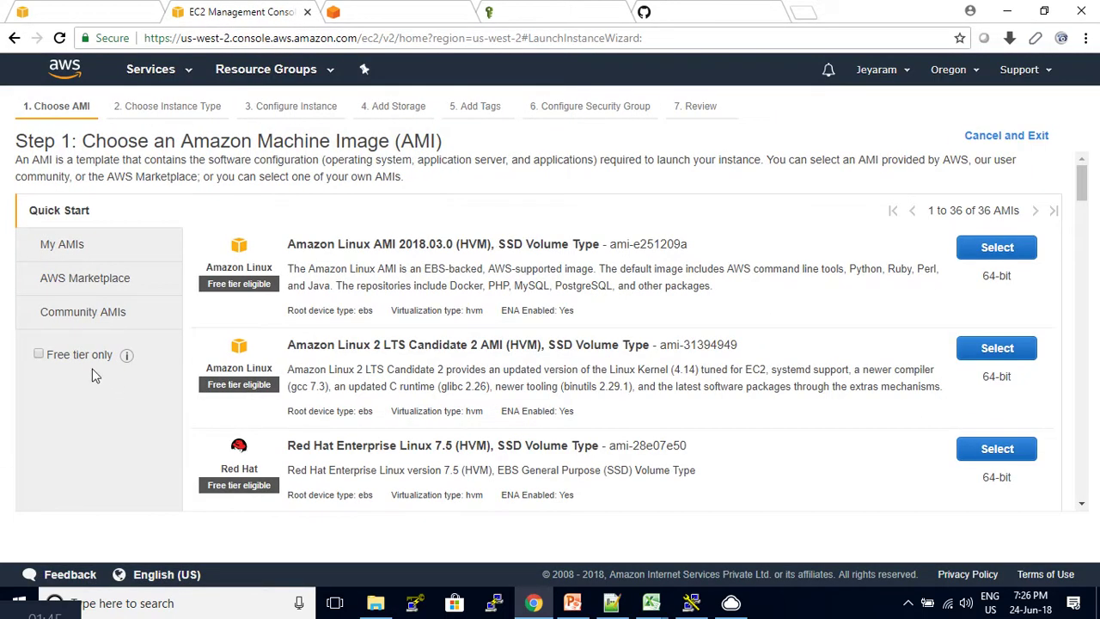
left_click(82, 311)
left_click(39, 403)
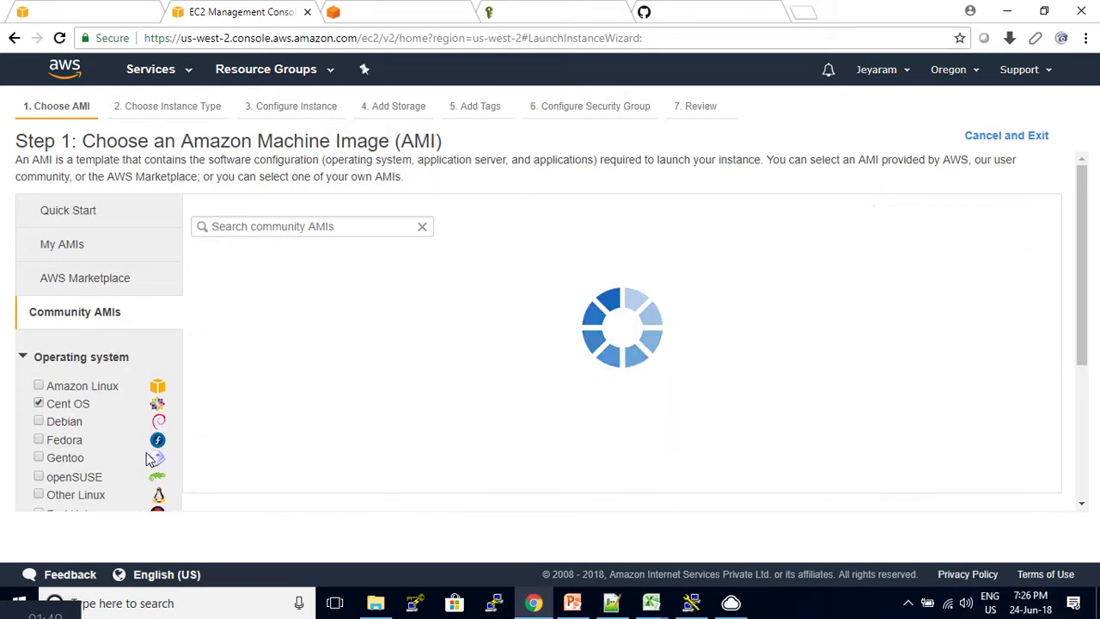
scroll(643, 387, "down", 5)
scroll(636, 429, "down", 6)
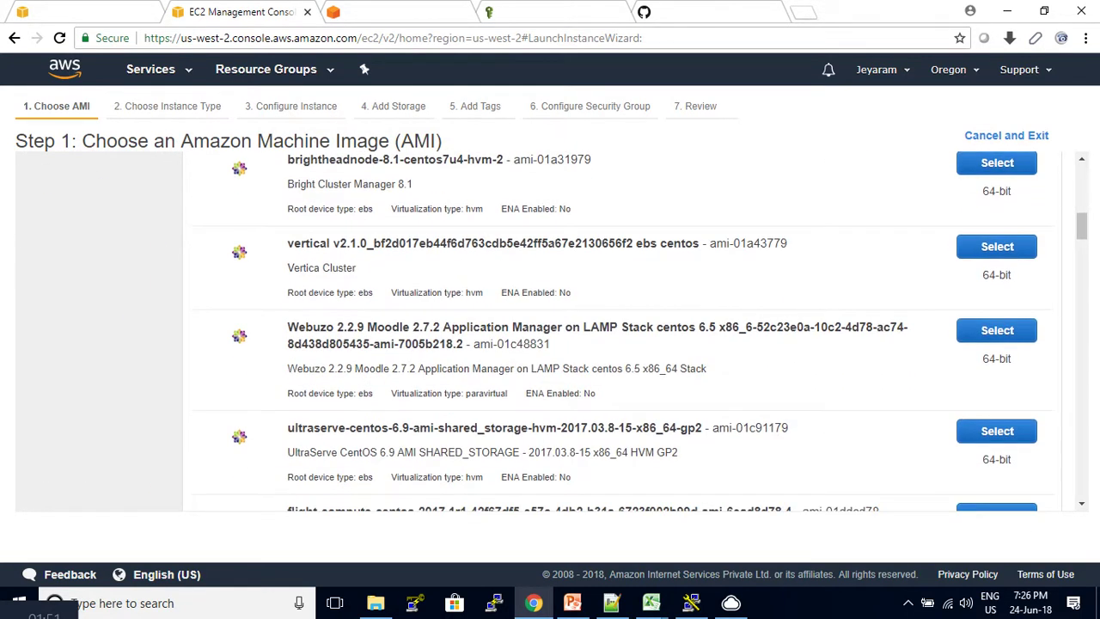
scroll(550, 336, "down", 4)
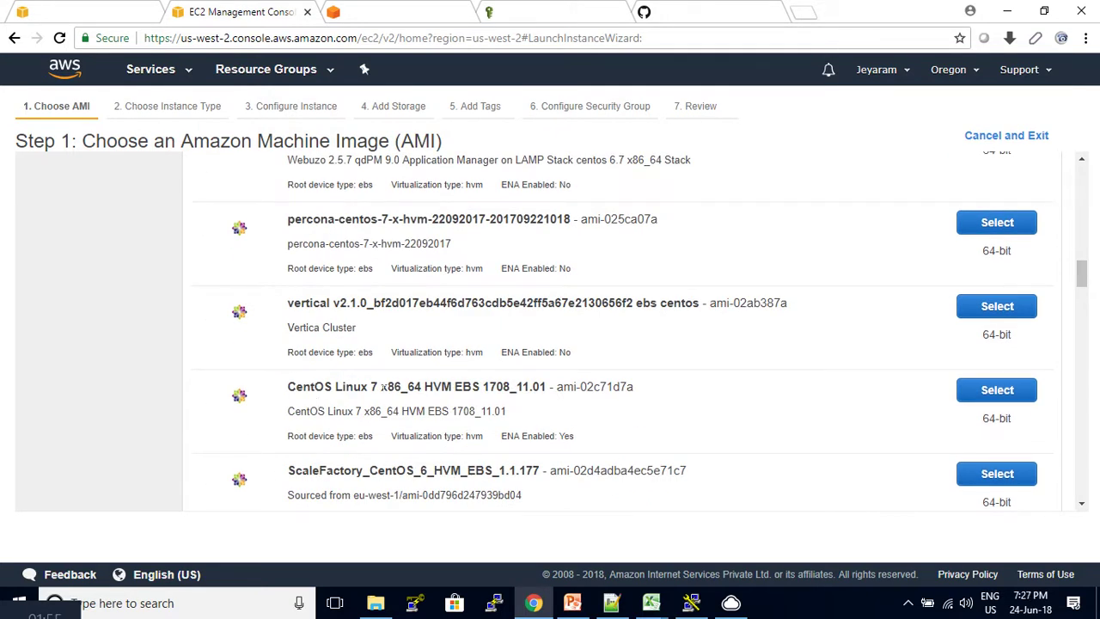
left_click(1007, 391)
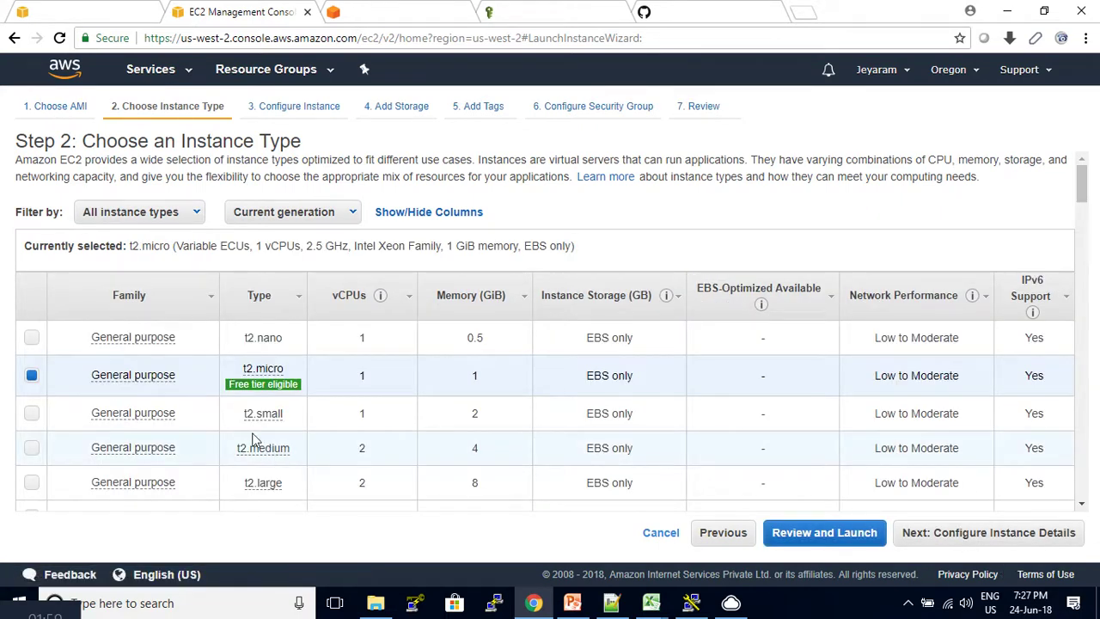
- Keep the t2.micro instance type and assign the IAM role jeyfreecloudec2full in the instance details
left_click(1025, 542)
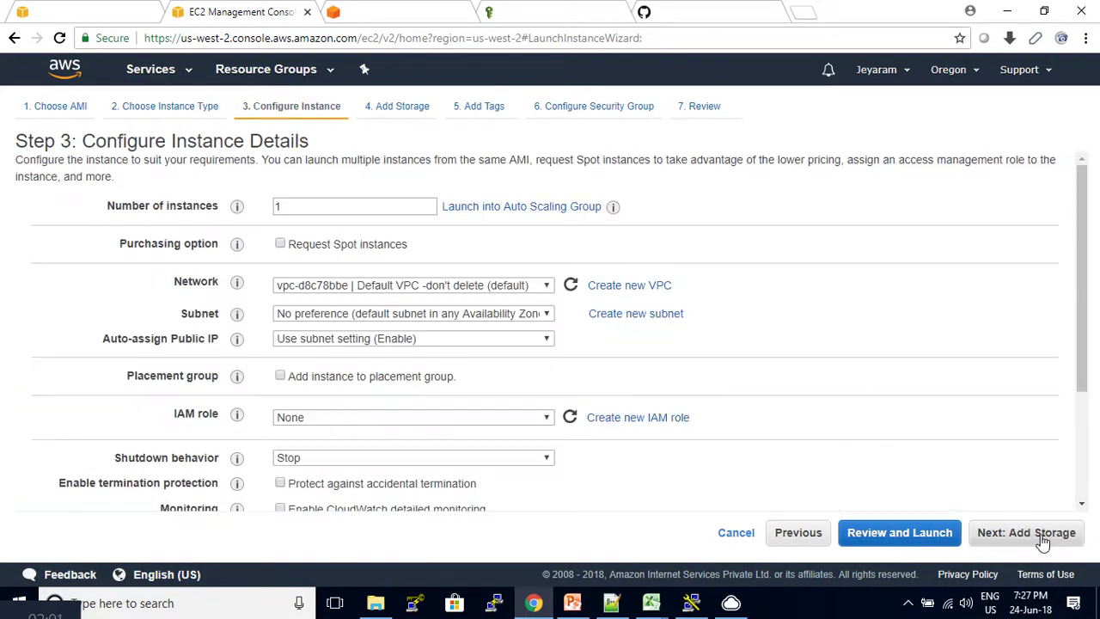
left_click(980, 542)
left_click(813, 534)
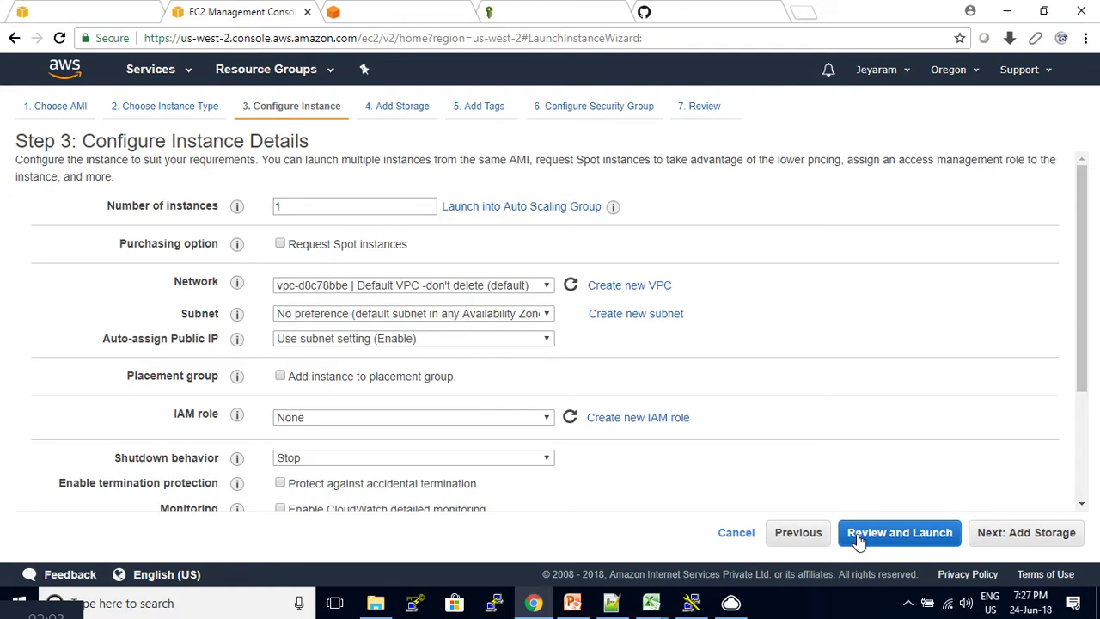
left_click(341, 417)
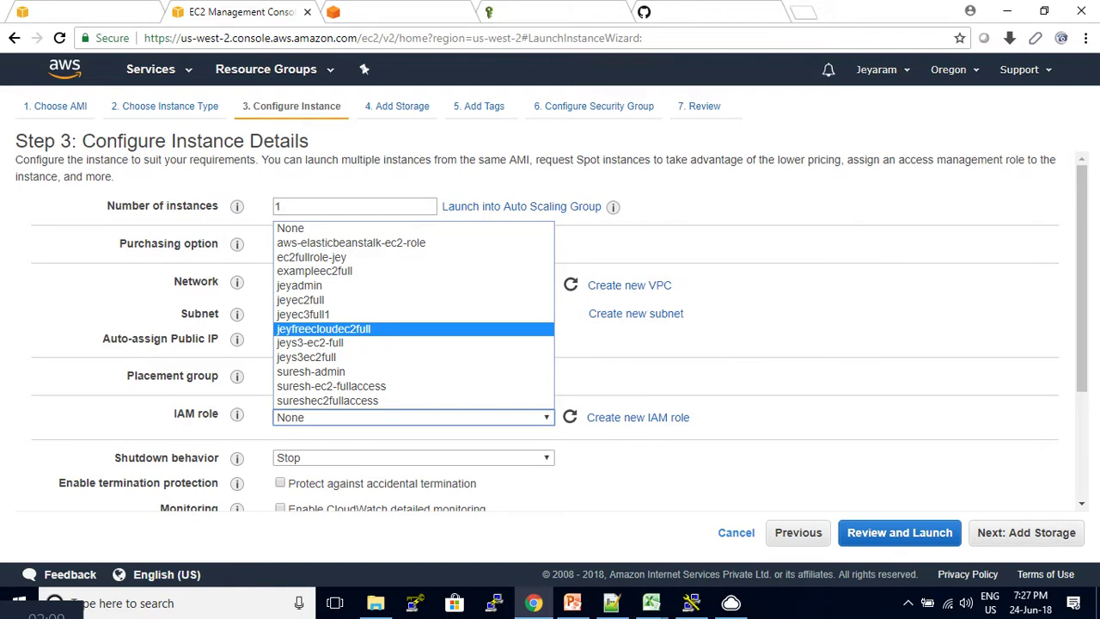
left_click(323, 328)
left_click(1070, 538)
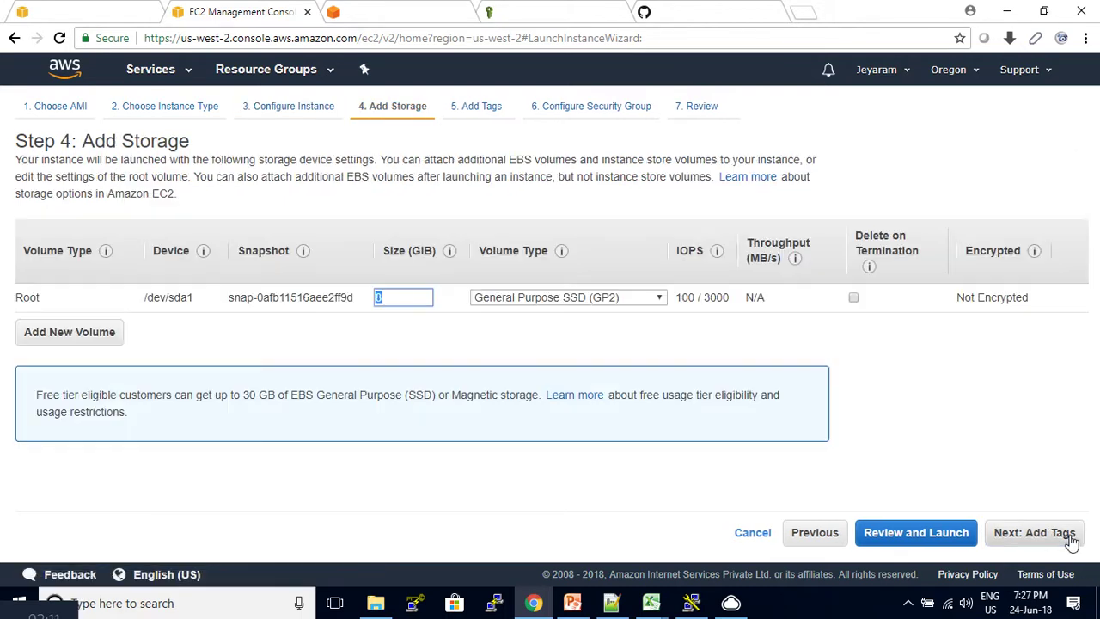
- Keep the default storage, add no tags, and assign the existing security group ajey-practice to the instance
left_click(1072, 536)
left_click(992, 532)
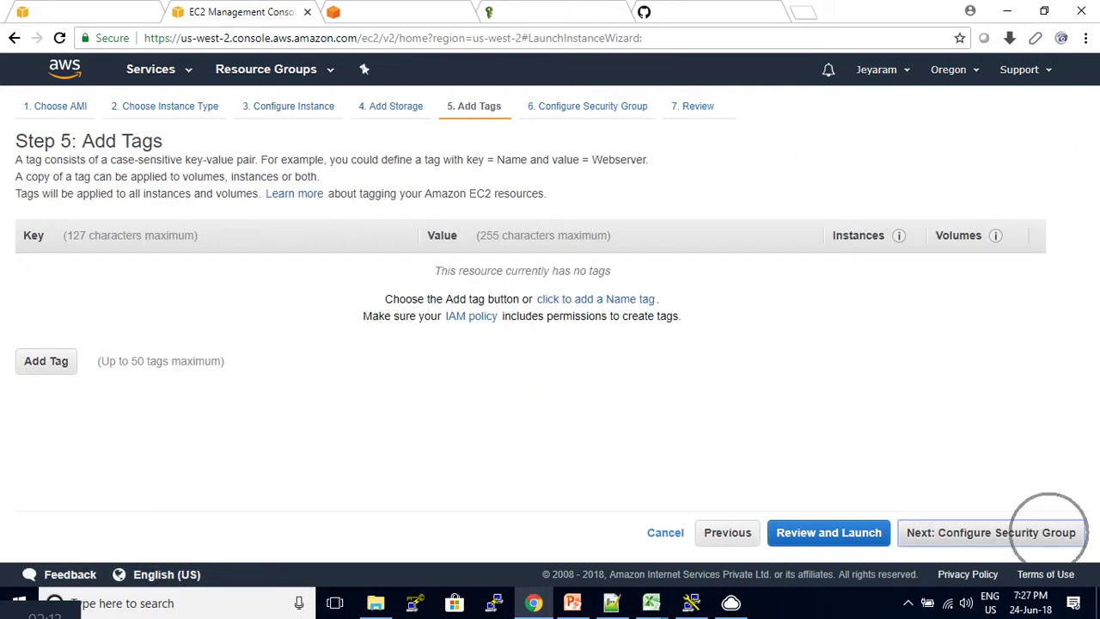
left_click(336, 242)
left_click(247, 305)
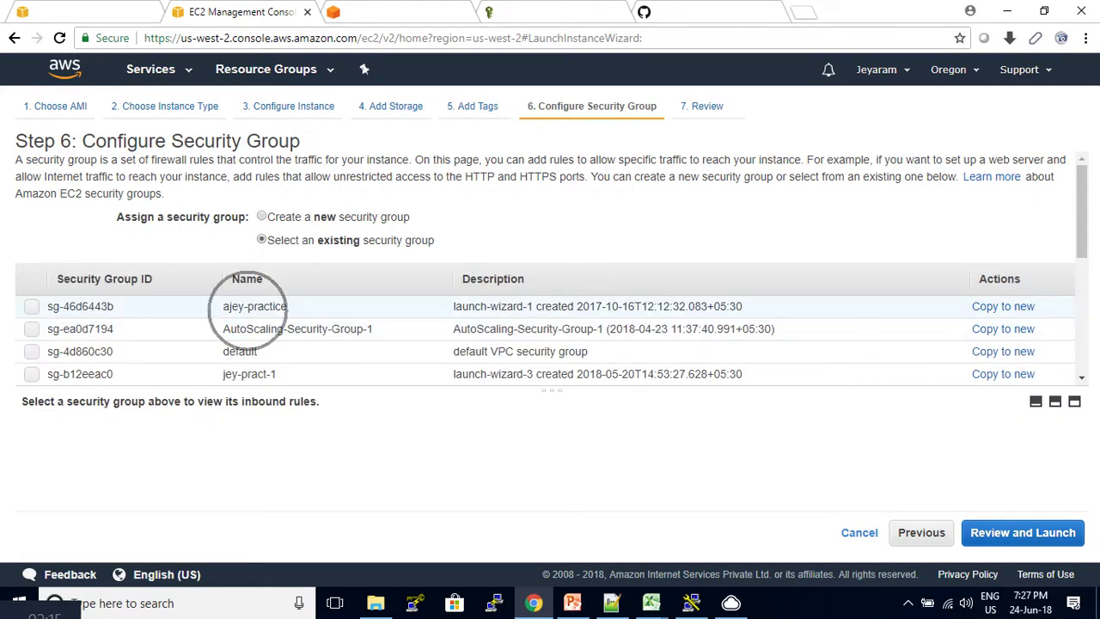
left_click(1023, 532)
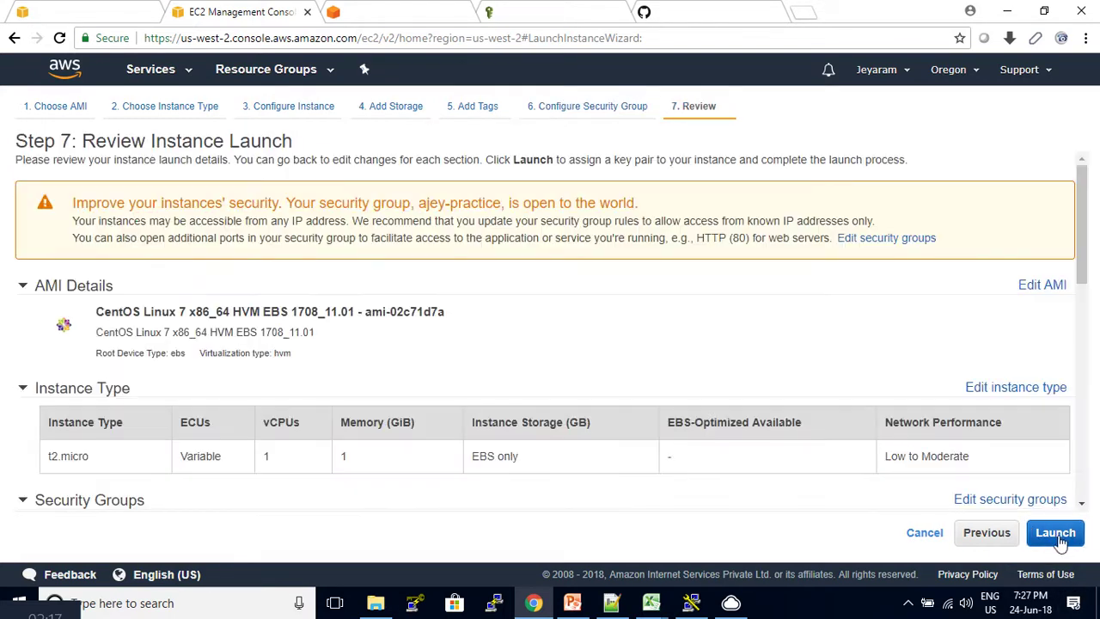
- Launch the instance with the existing key pair practice-ec2, acknowledging access to its private key file
left_click(1056, 532)
left_click(410, 379)
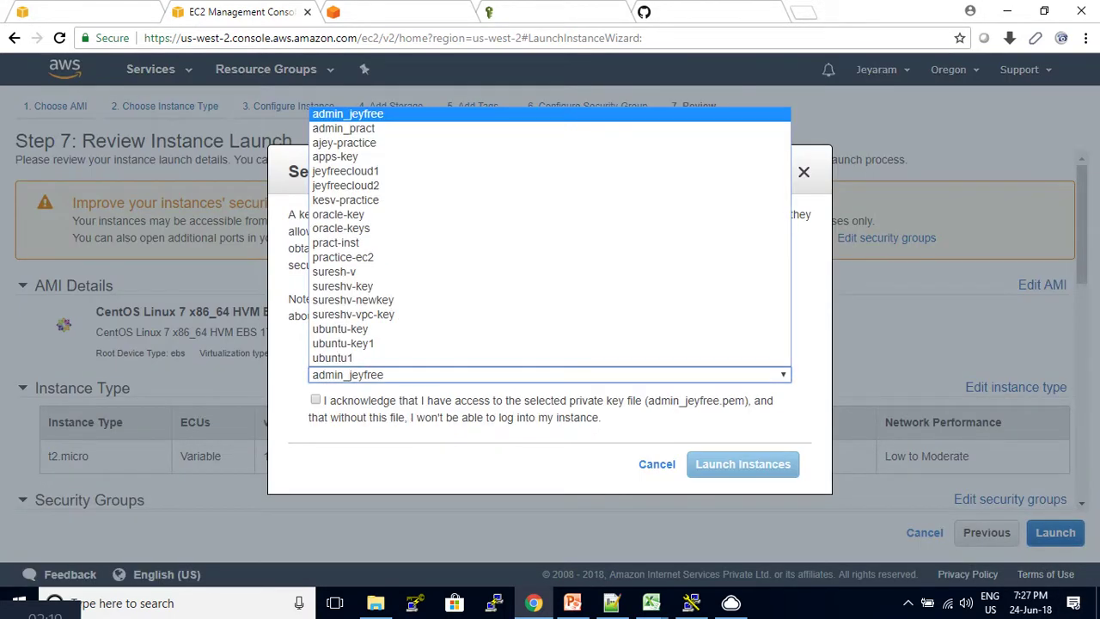
left_click(369, 255)
left_click(315, 400)
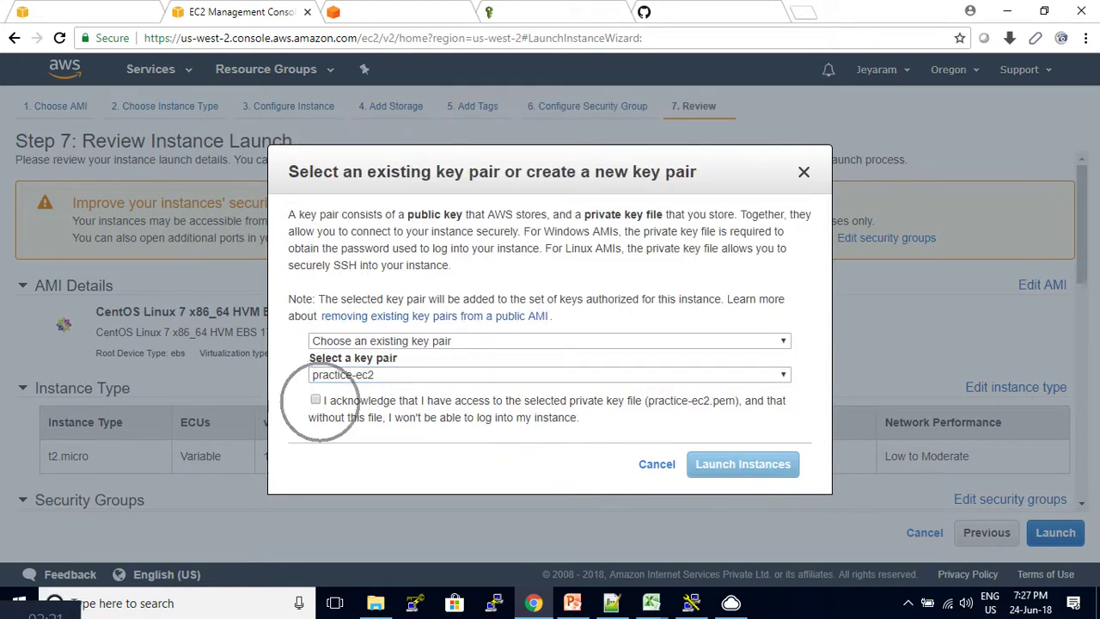
left_click(784, 466)
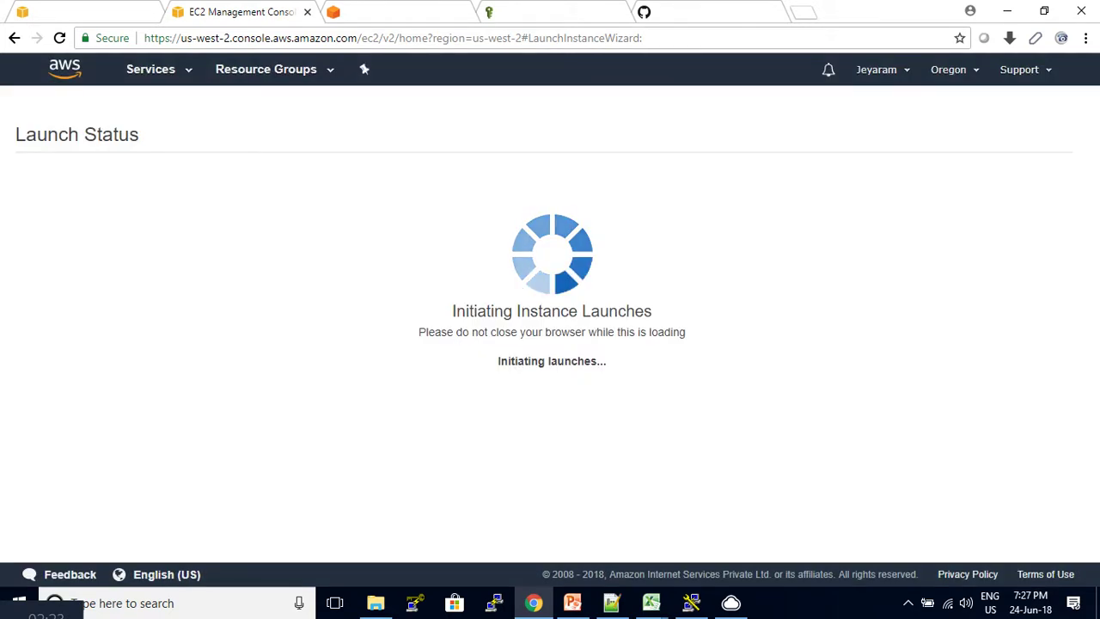
- Open the EC2 instances list and refresh it to check the state of the newly launched instance
scroll(916, 545, "down", 3)
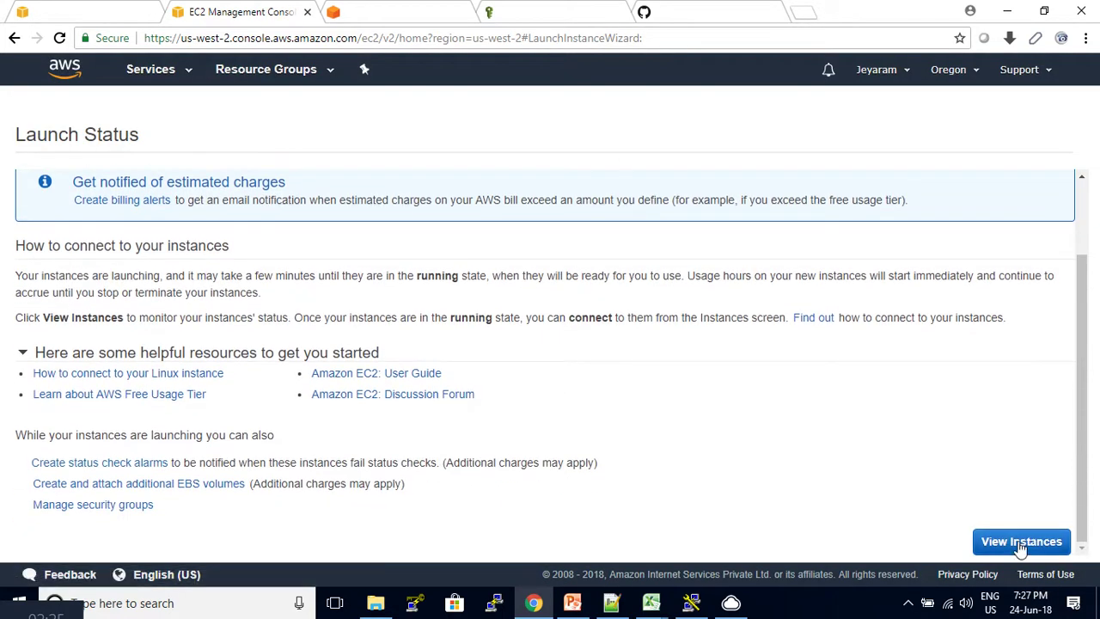
left_click(1020, 541)
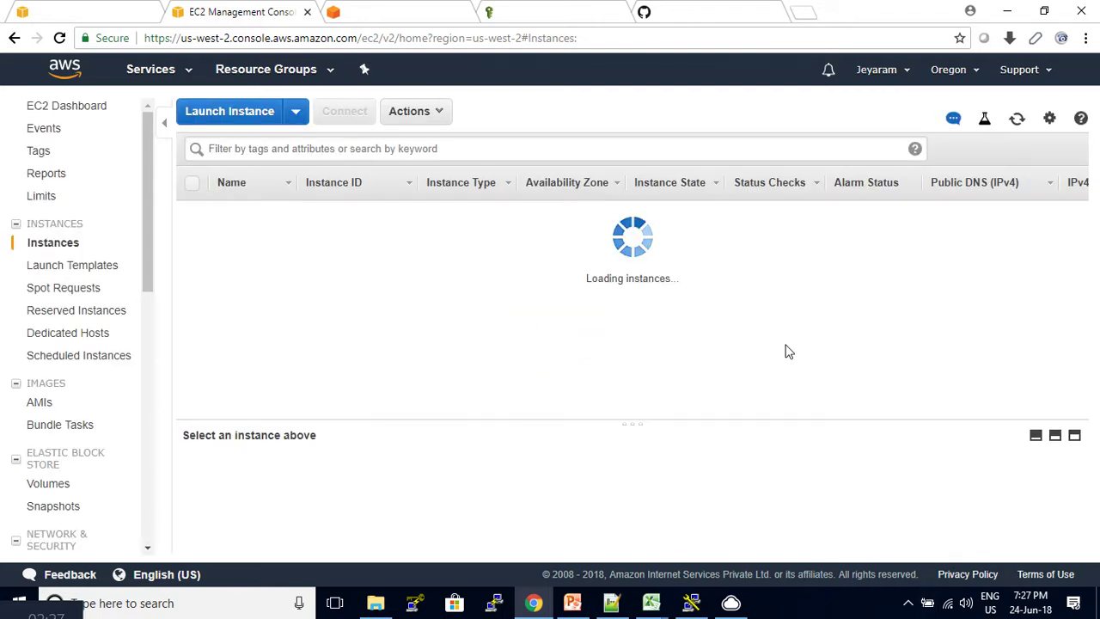
left_click(1016, 118)
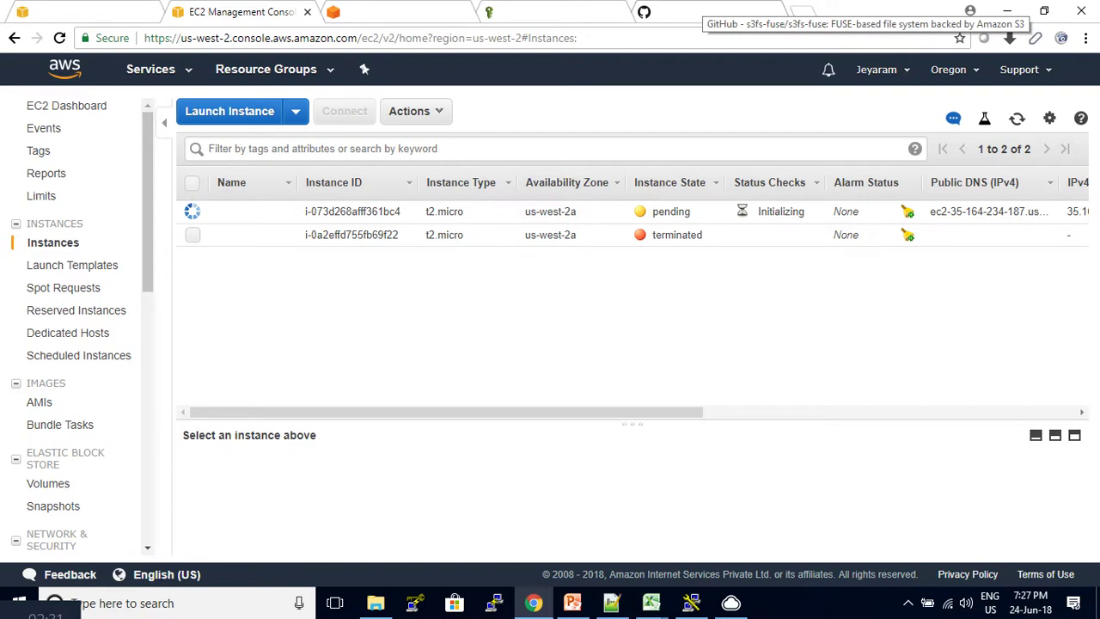
- Search GitHub for s3fs-fuse from its home page and open the s3fs-fuse/s3fs-fuse repository
left_click(679, 12)
scroll(399, 96, "up", 5)
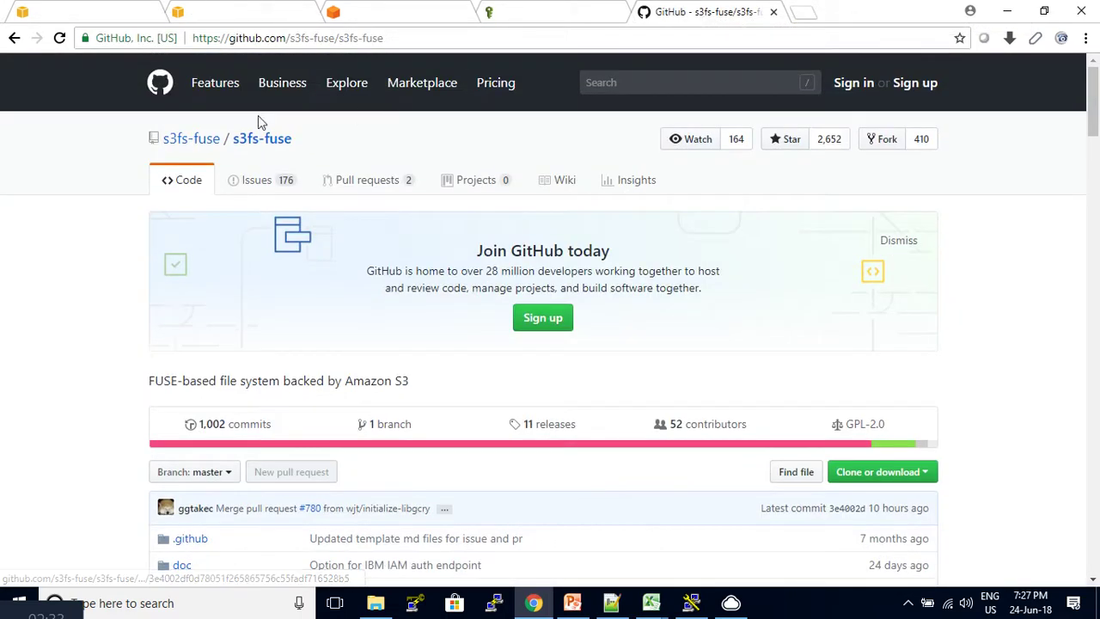
left_click(160, 82)
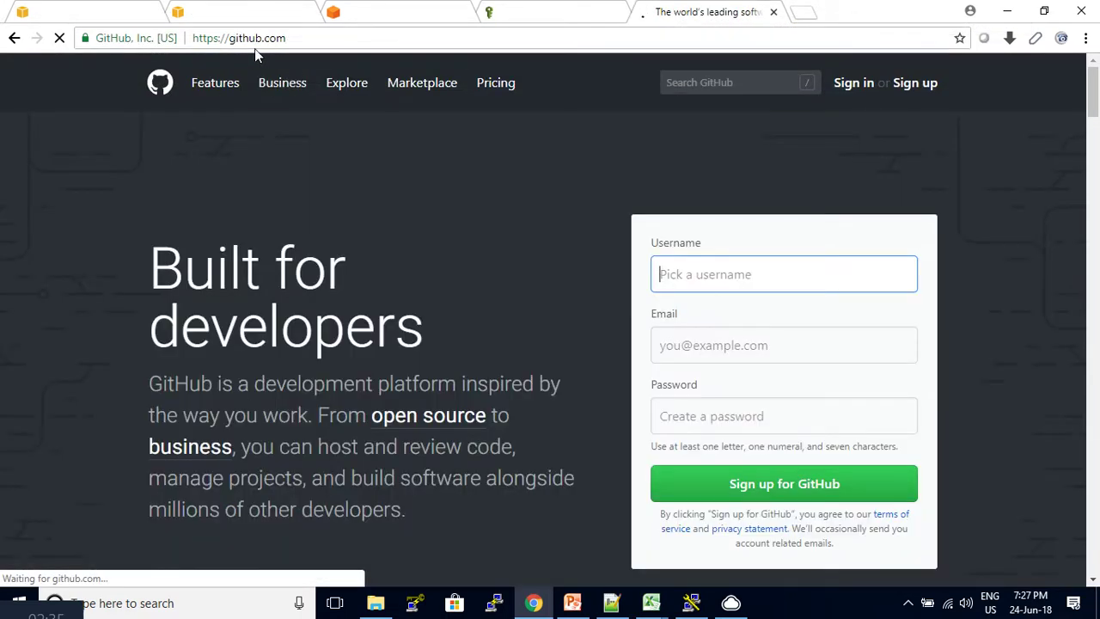
left_click(692, 82)
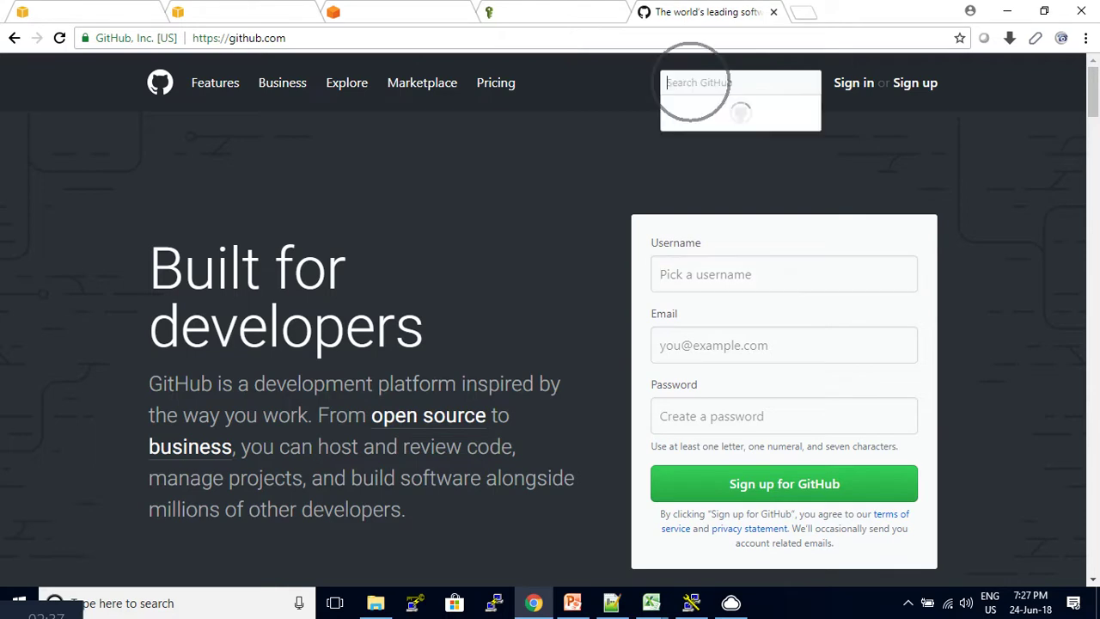
type("s2fs-fuse")
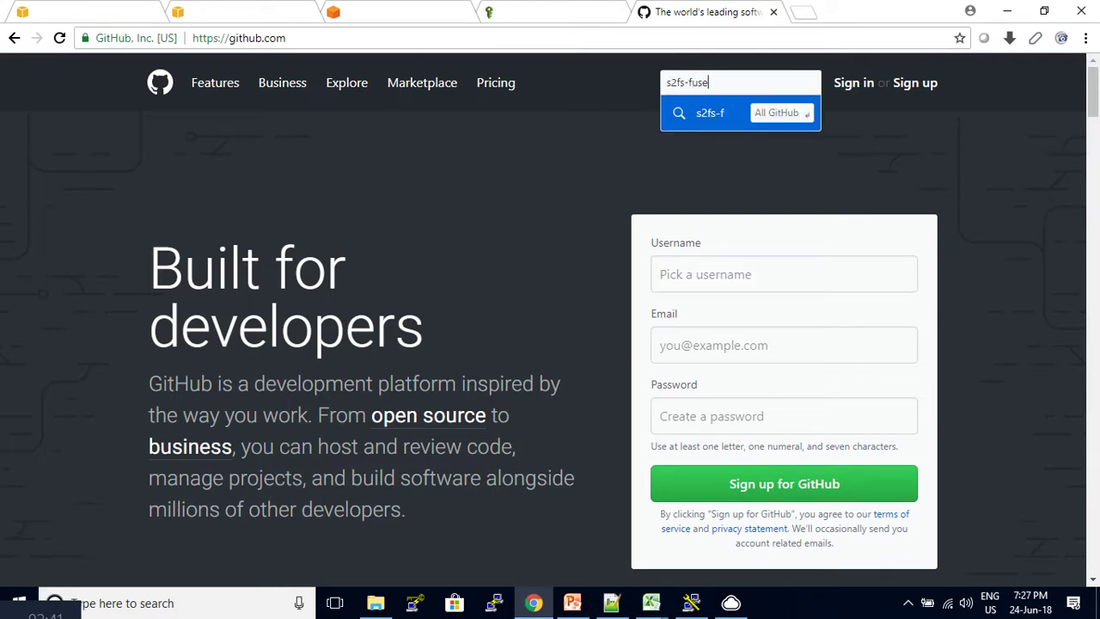
key("Return")
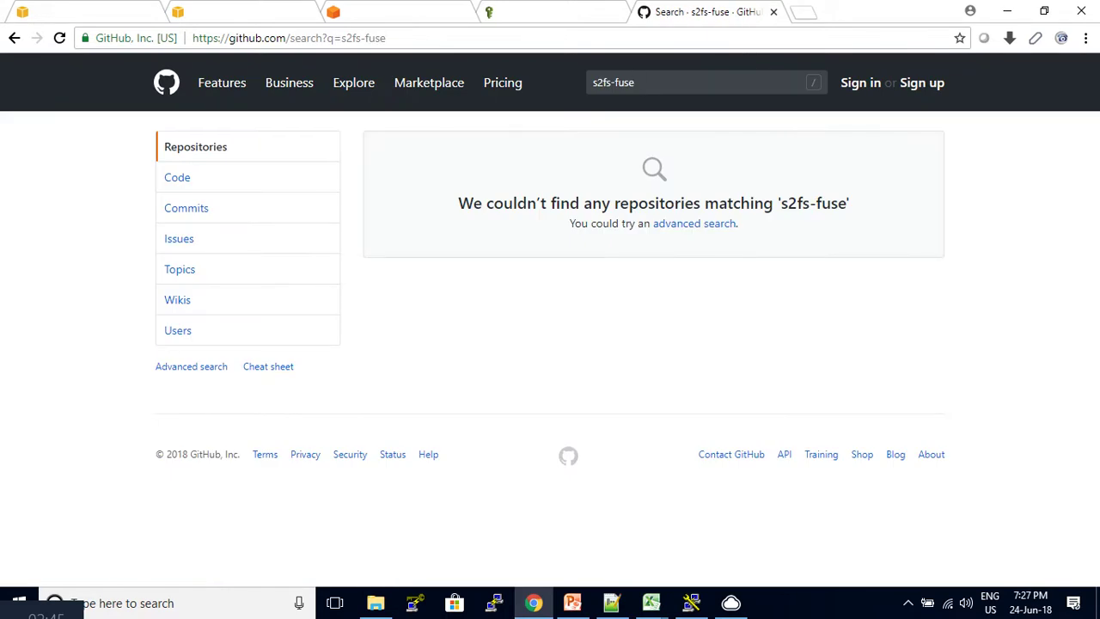
left_click(606, 82)
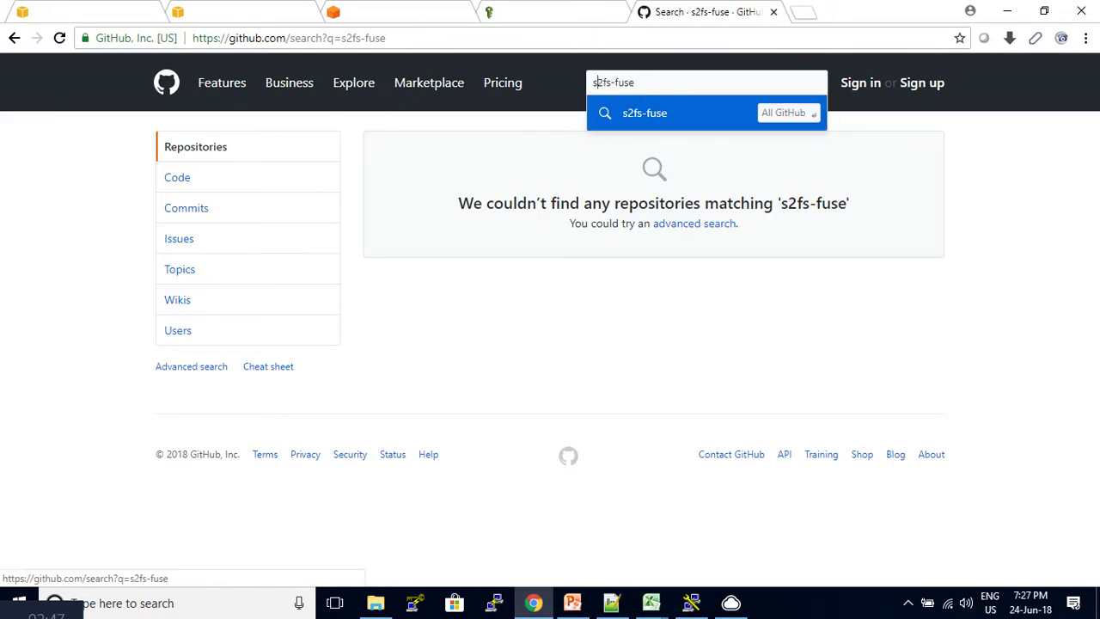
key("Delete")
type("3")
key("Return")
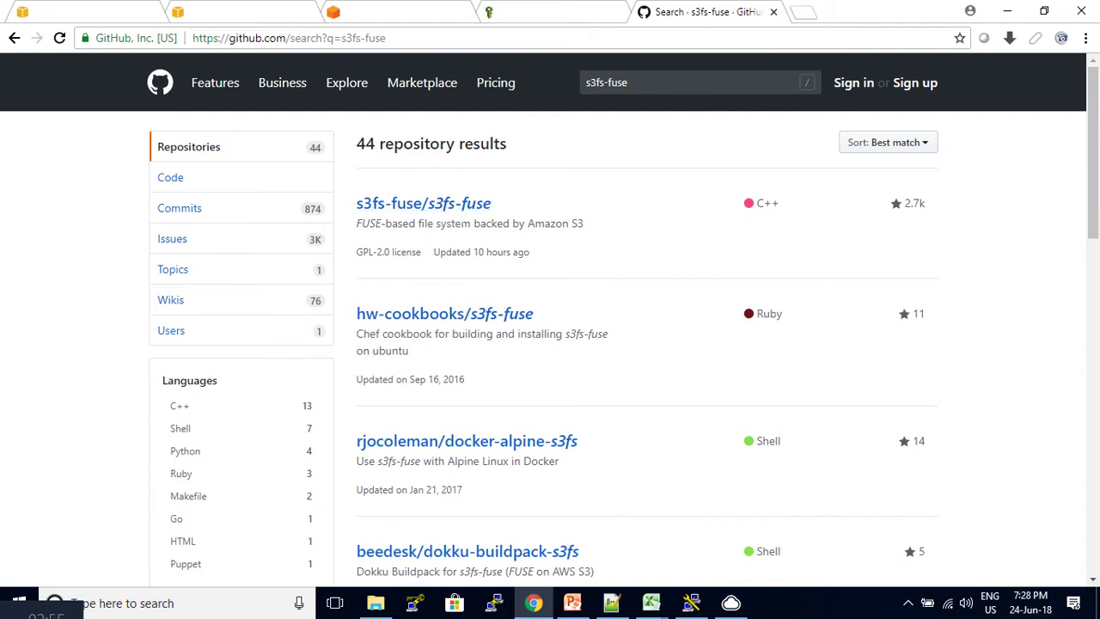
left_click(430, 202)
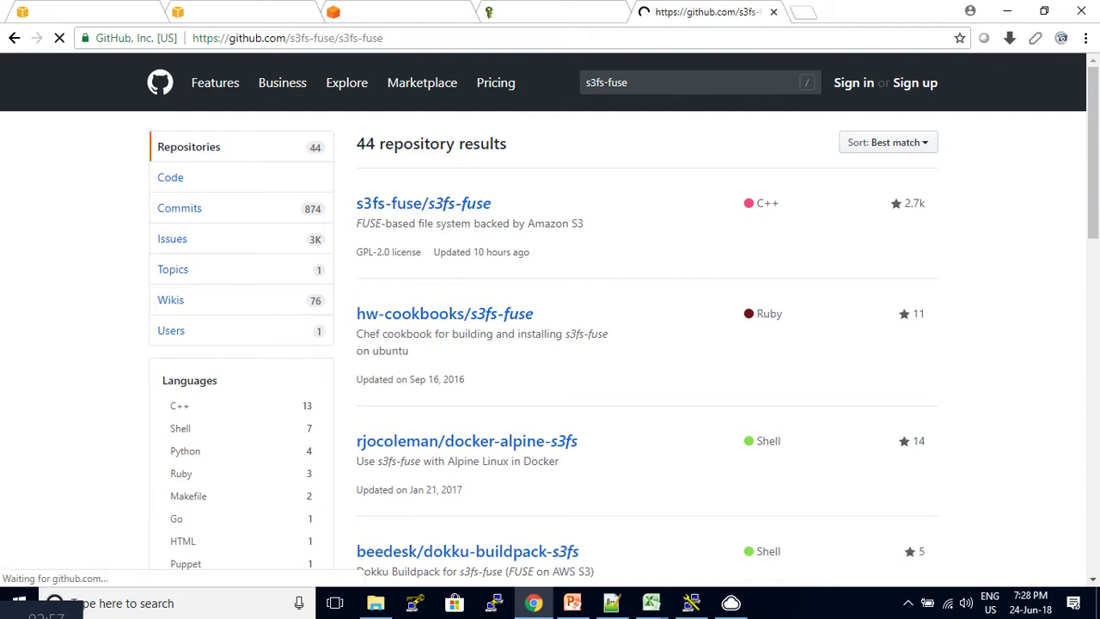
- Copy the CentOS 7 dependency installation command from the Compilation section of the repository's README
scroll(736, 368, "down", 15)
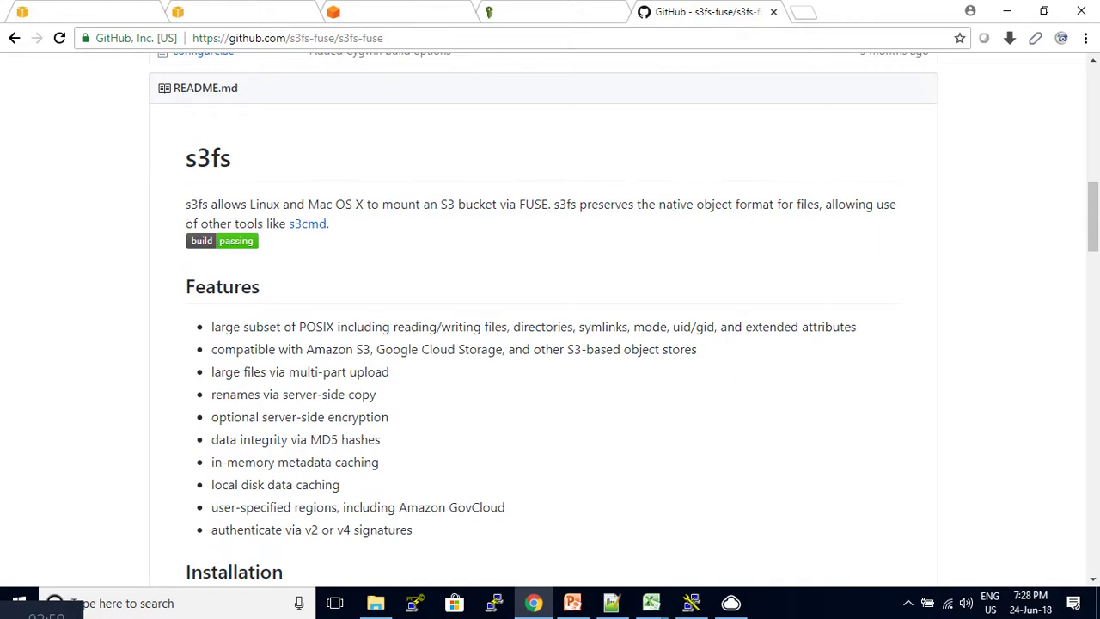
scroll(544, 320, "down", 1)
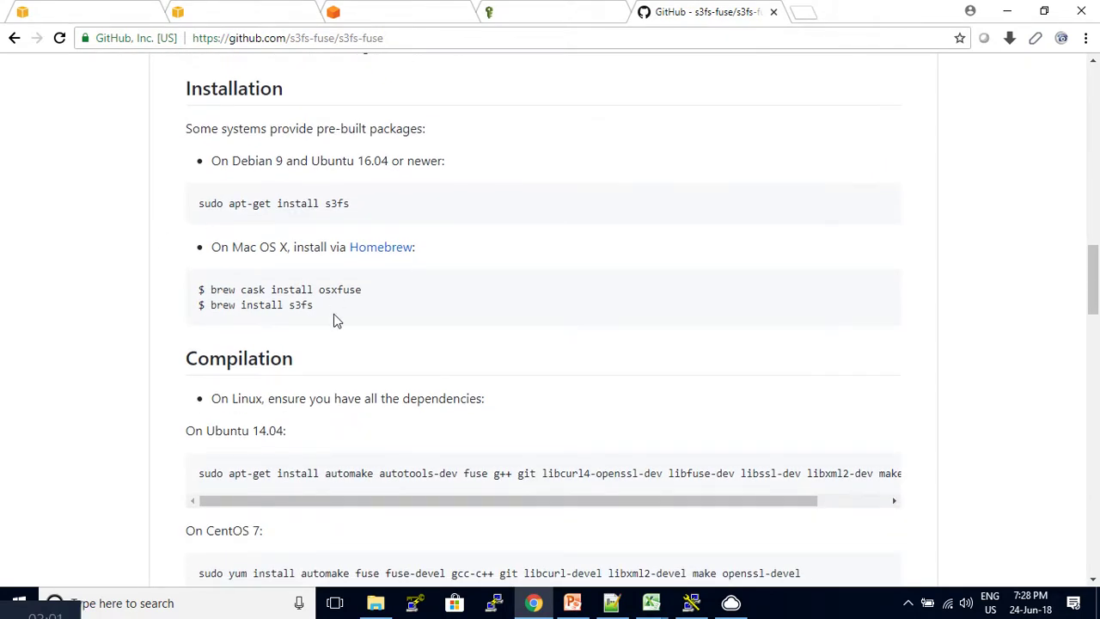
scroll(336, 320, "down", 3)
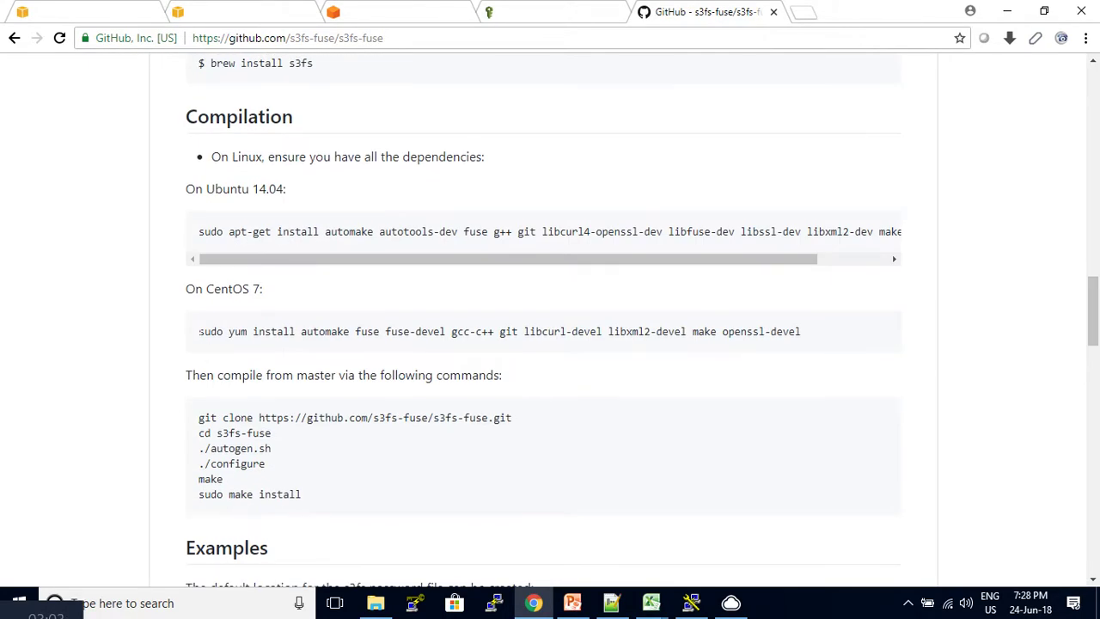
left_click_drag(197, 332, 817, 330)
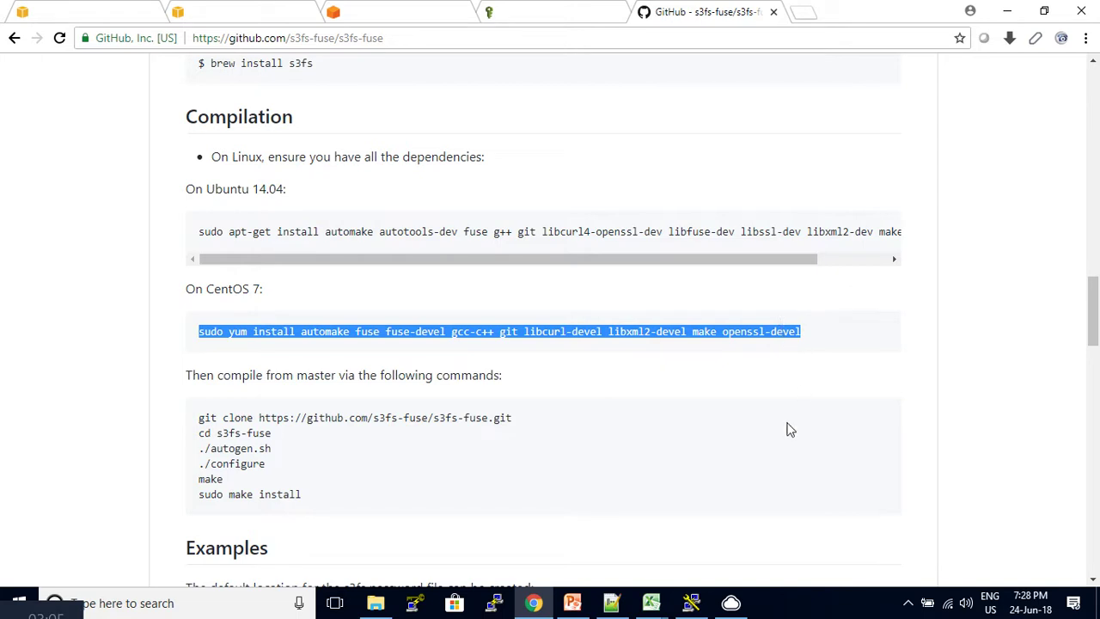
left_click(573, 603)
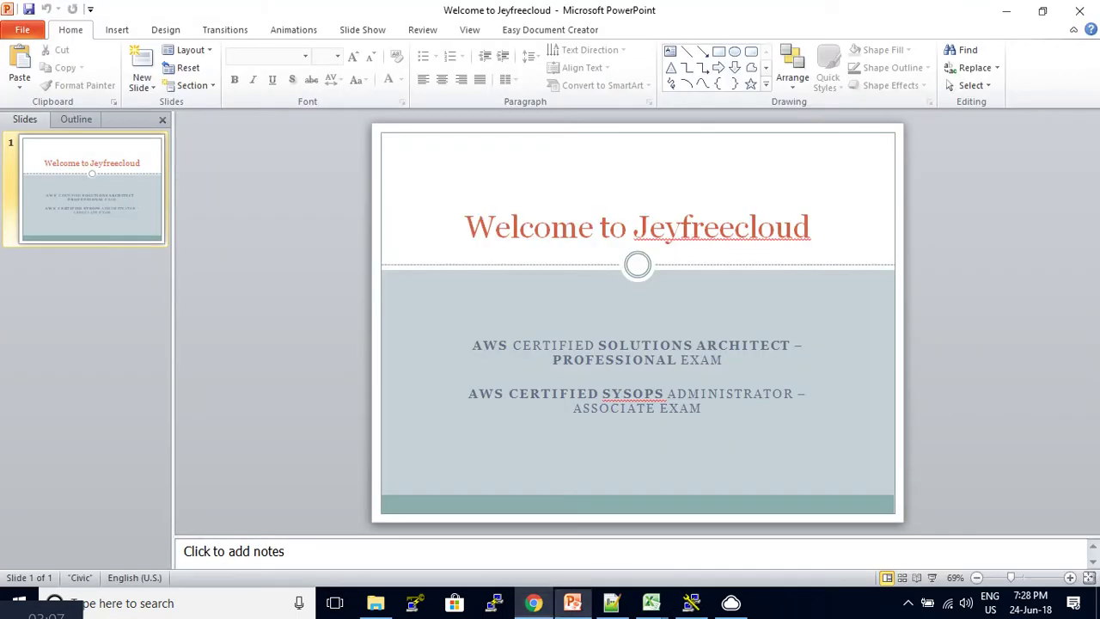
left_click(533, 602)
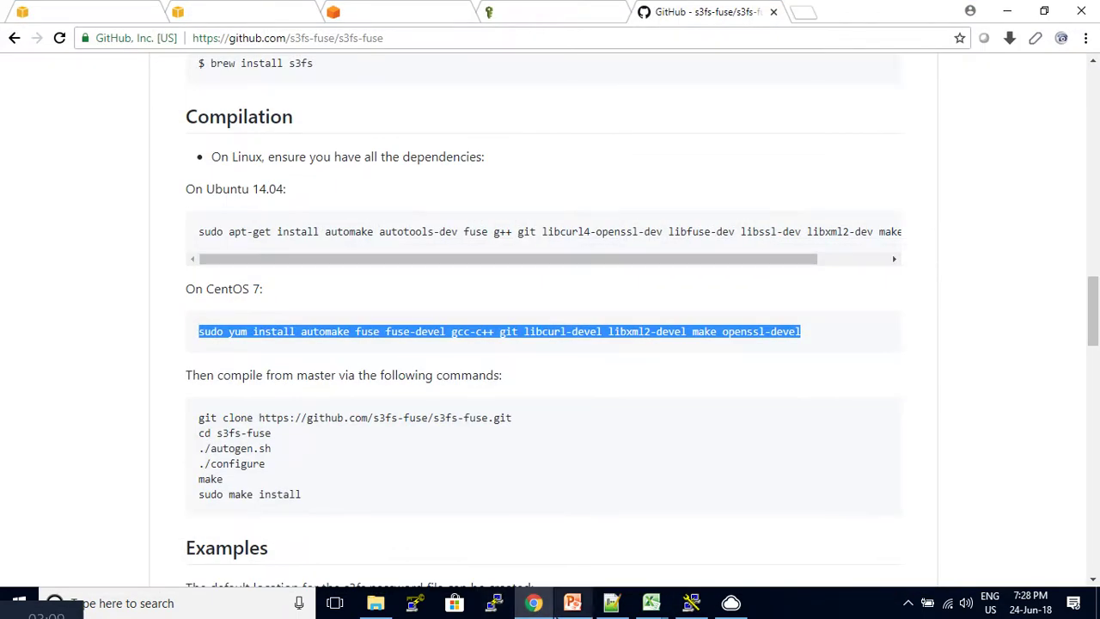
- Copy the running EC2 instance's public DNS and enter it as the host name in a new PuTTY session
left_click(205, 11)
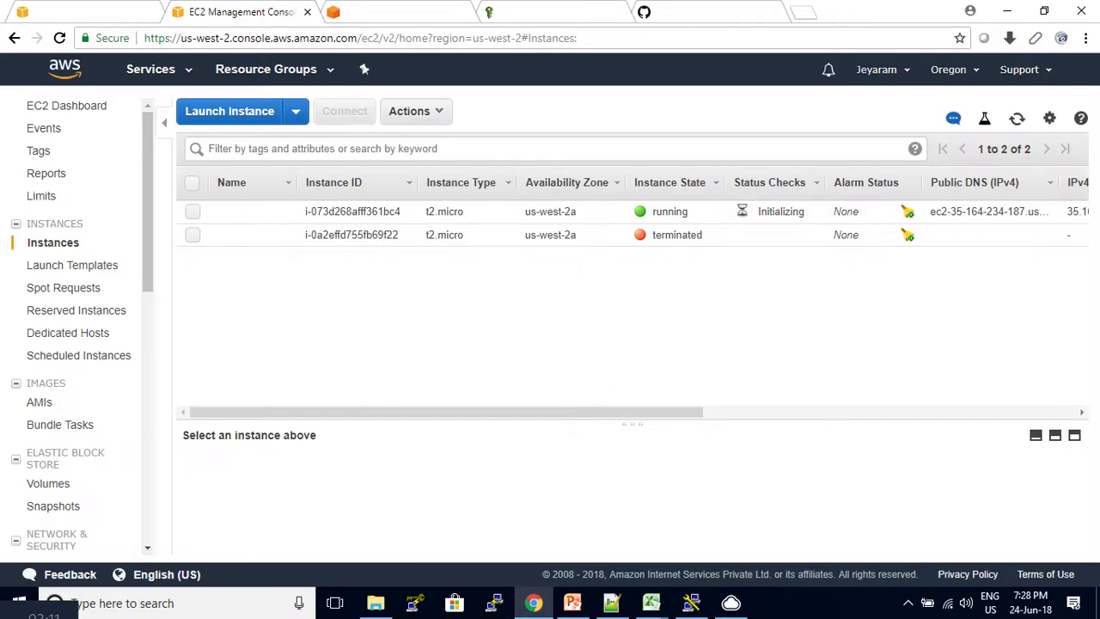
left_click(192, 211)
scroll(859, 464, "down", 3)
scroll(851, 481, "up", 5)
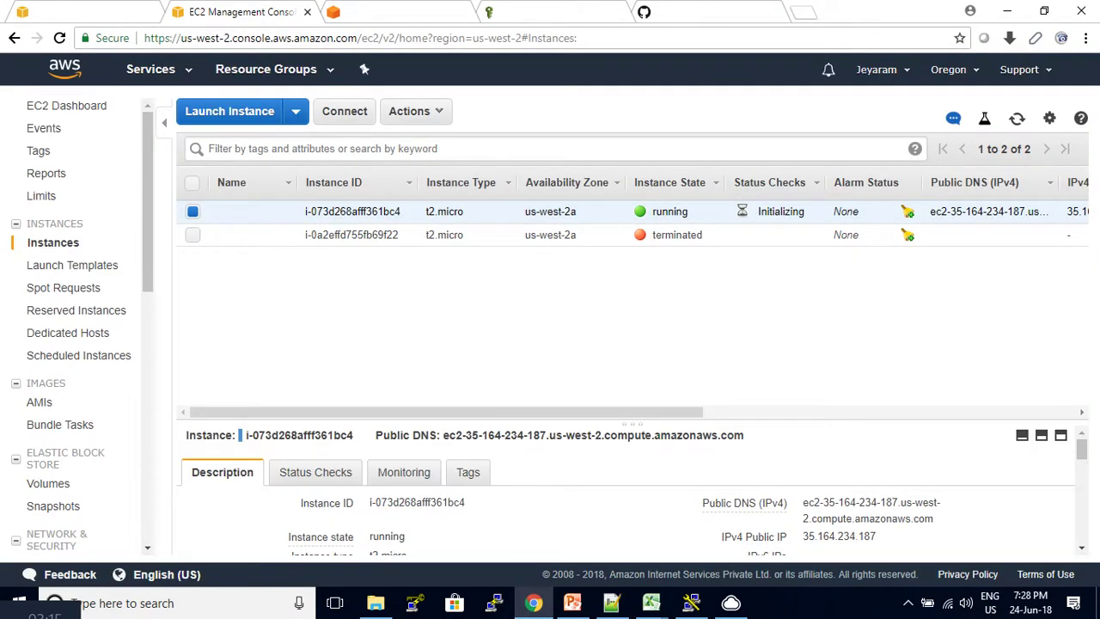
triple_click(867, 503)
key("ctrl+c")
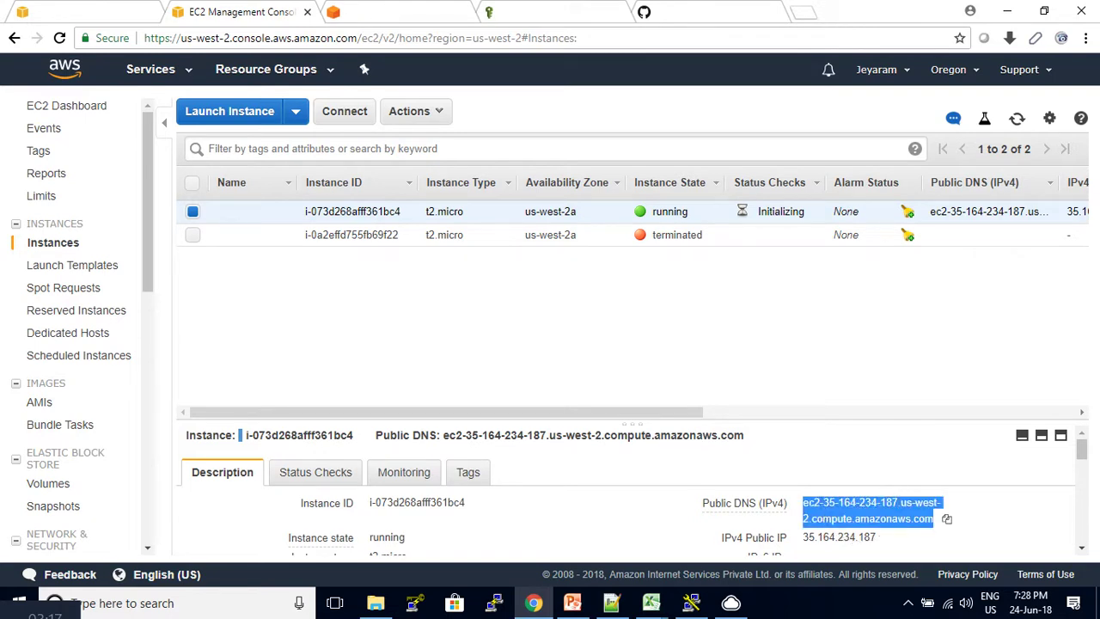
left_click(691, 602)
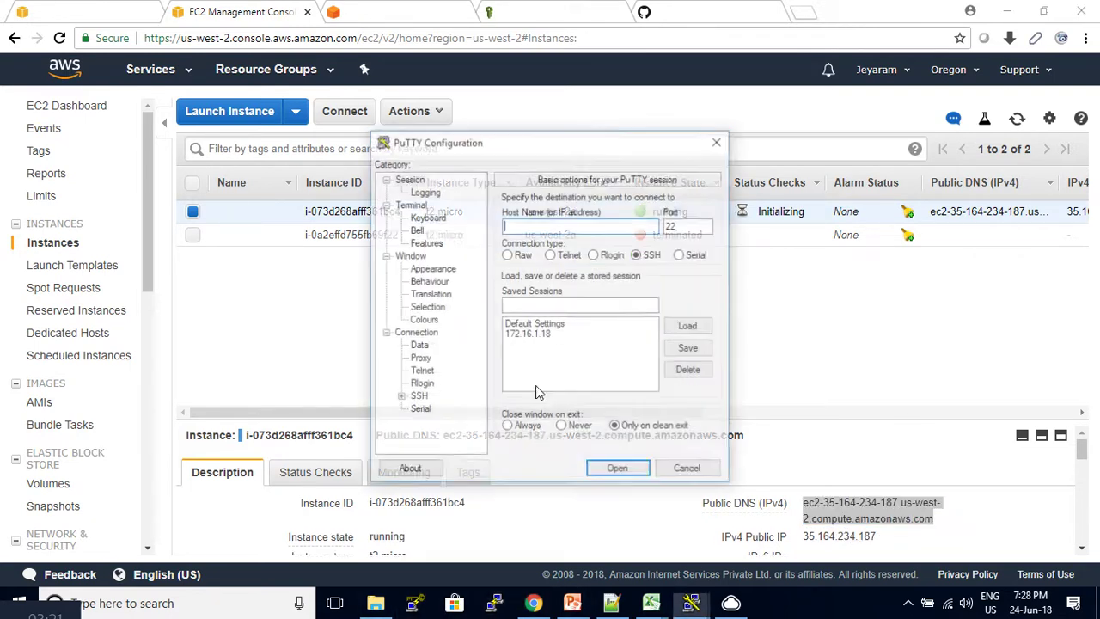
key("ctrl+v")
- Set the PuTTY terminal font to Courier New, Bold, size 14
left_click(404, 255)
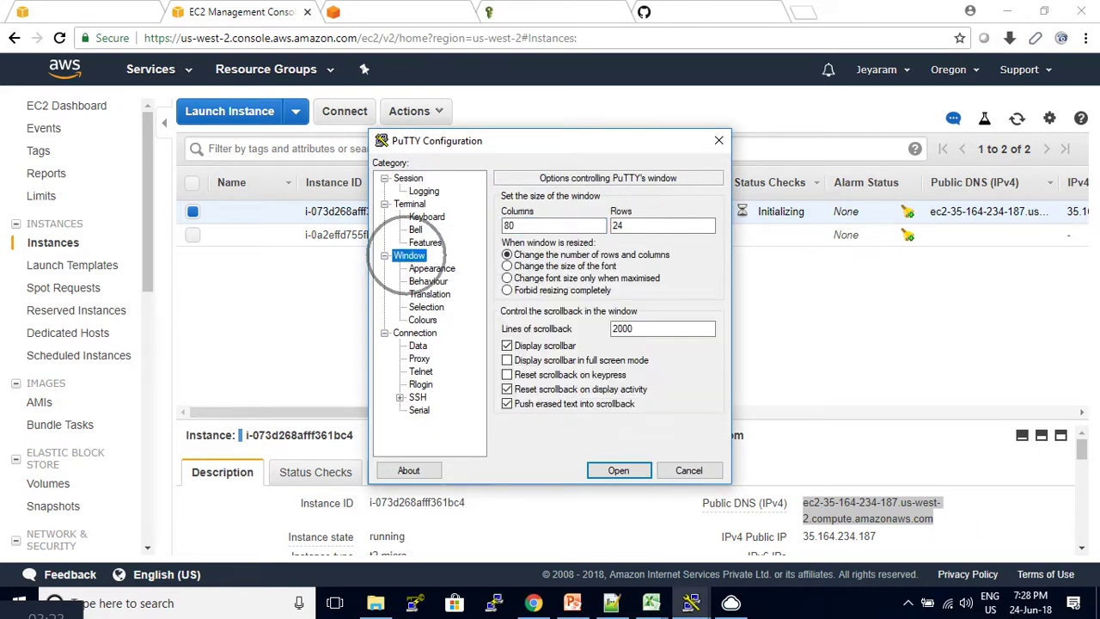
left_click(433, 268)
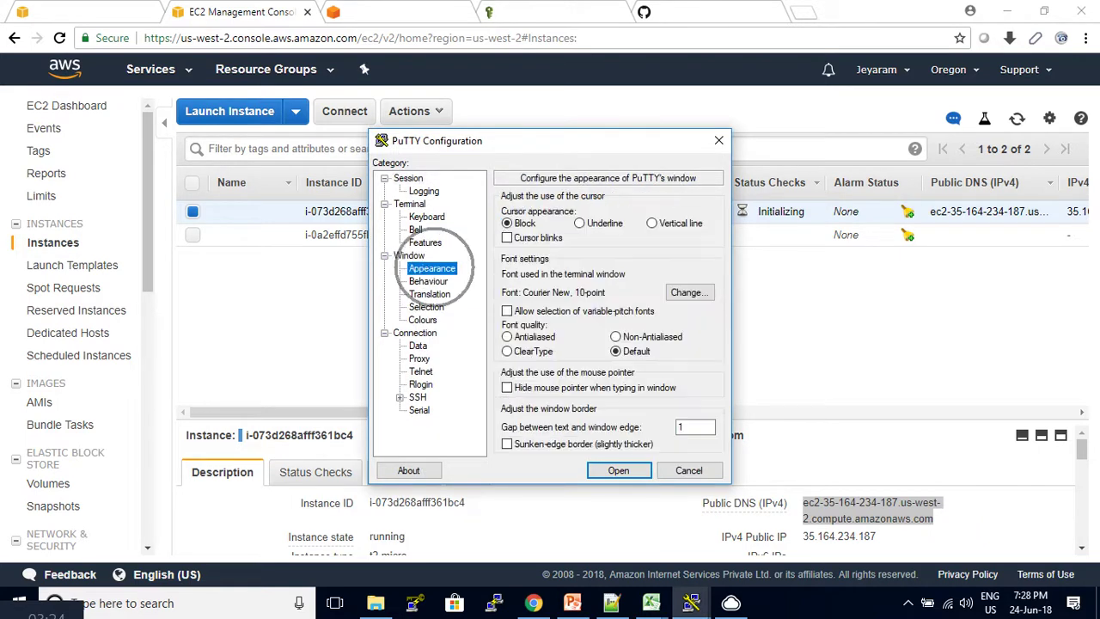
left_click(687, 293)
left_click(577, 305)
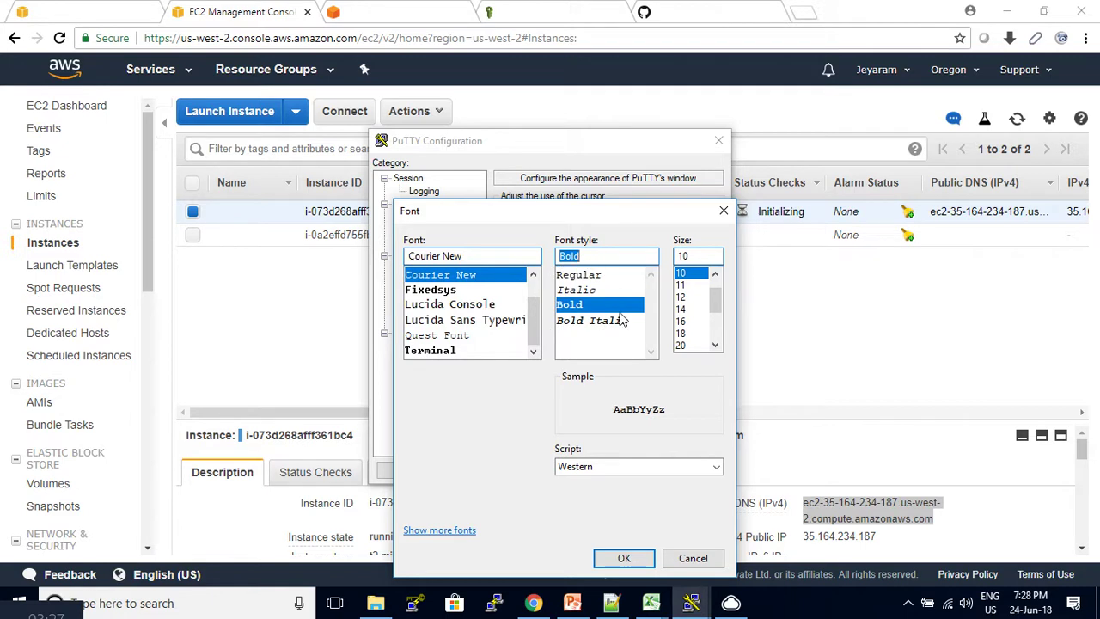
left_click(680, 309)
left_click(624, 558)
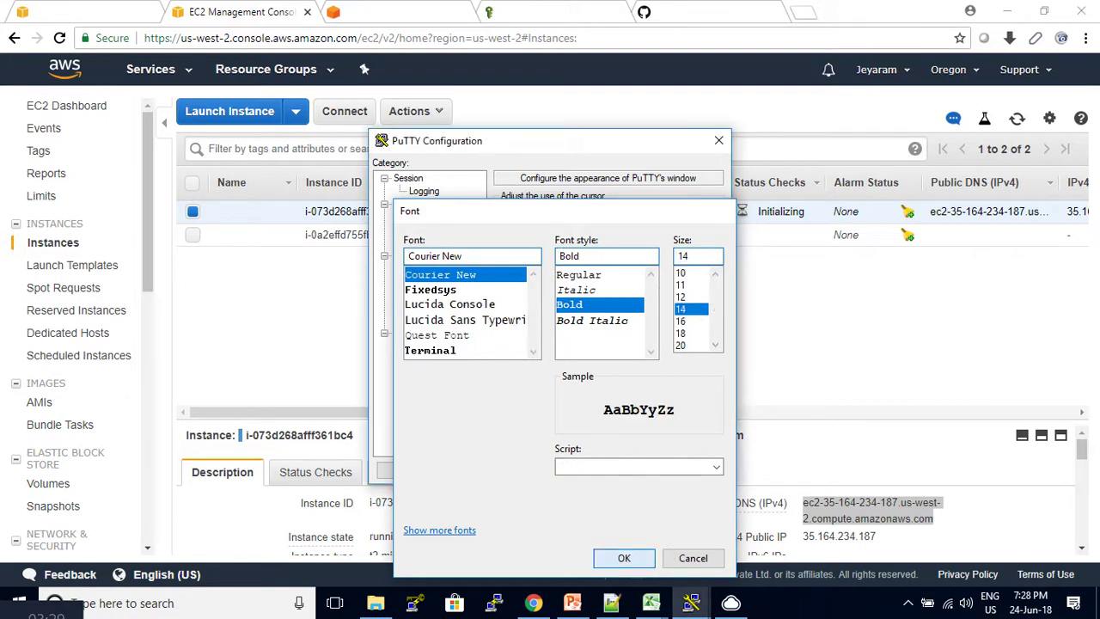
- Select practice-ec2.ppk as the private key file for SSH authentication and open the connection
left_click(422, 320)
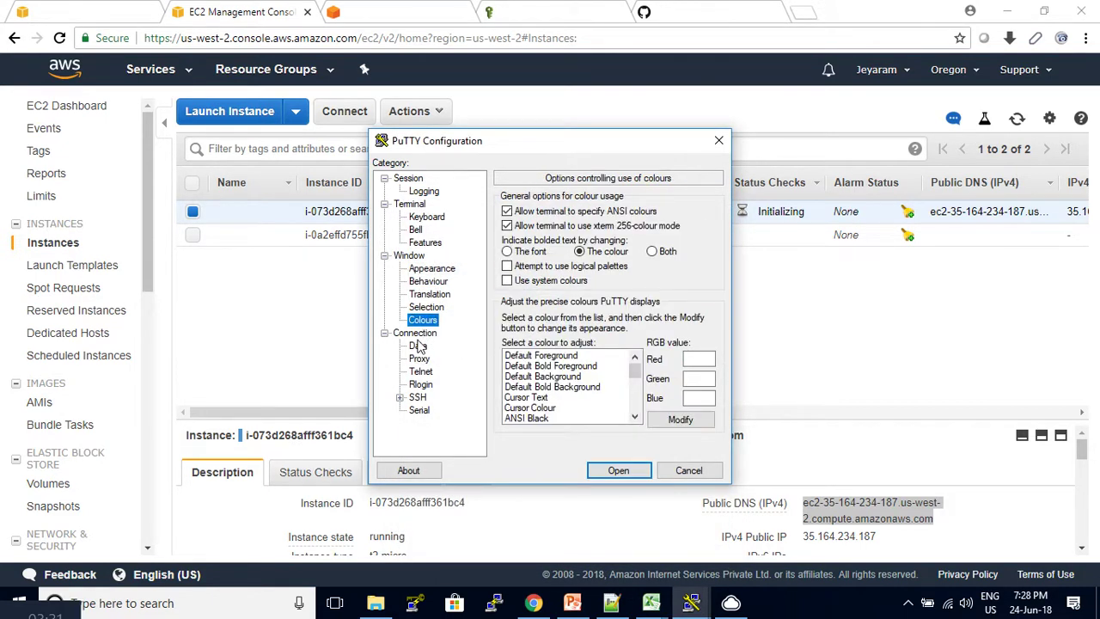
left_click(419, 333)
left_click(399, 397)
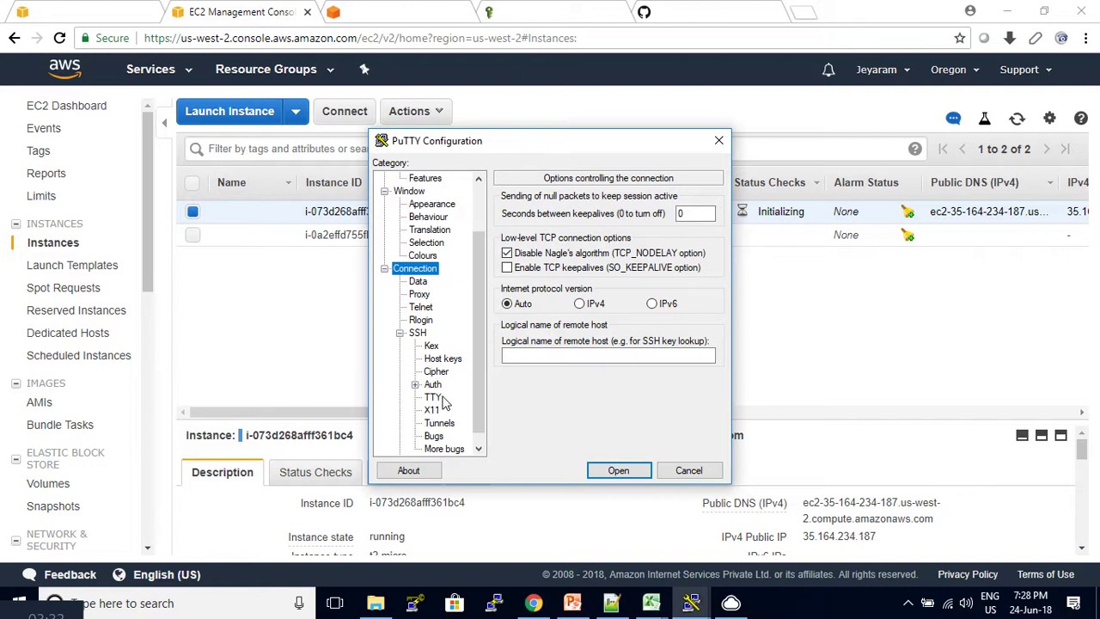
left_click(433, 384)
left_click(690, 362)
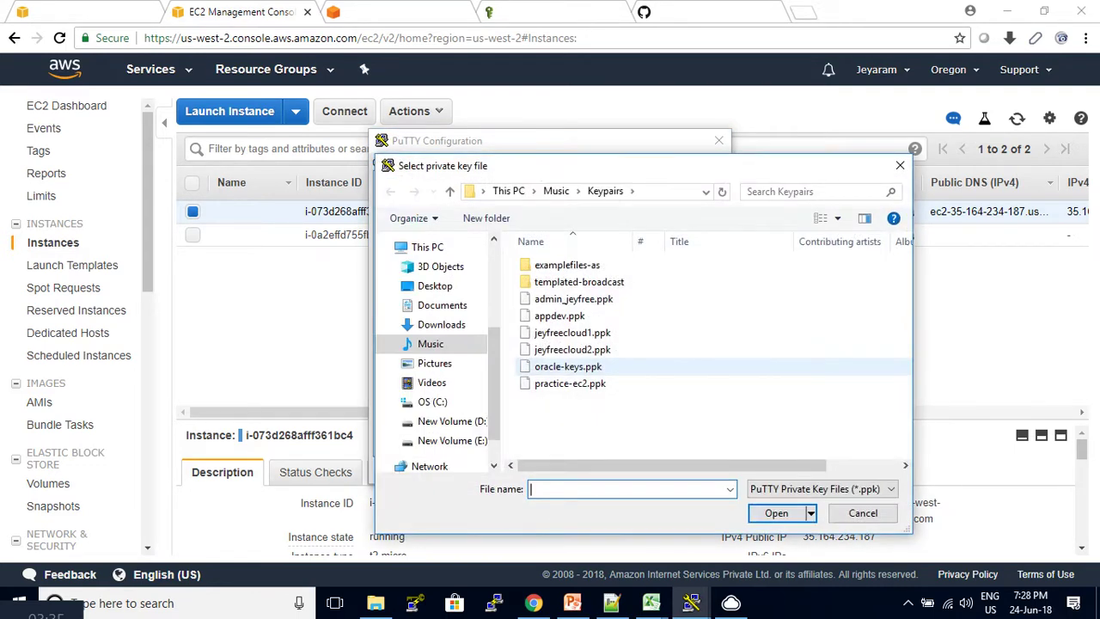
double_click(570, 383)
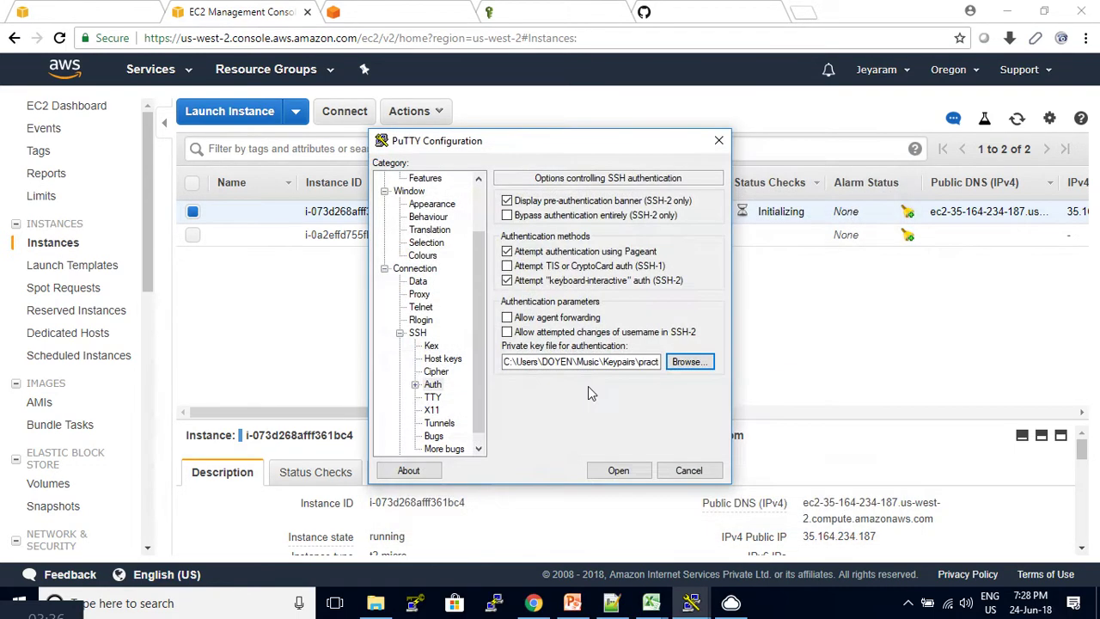
left_click(619, 471)
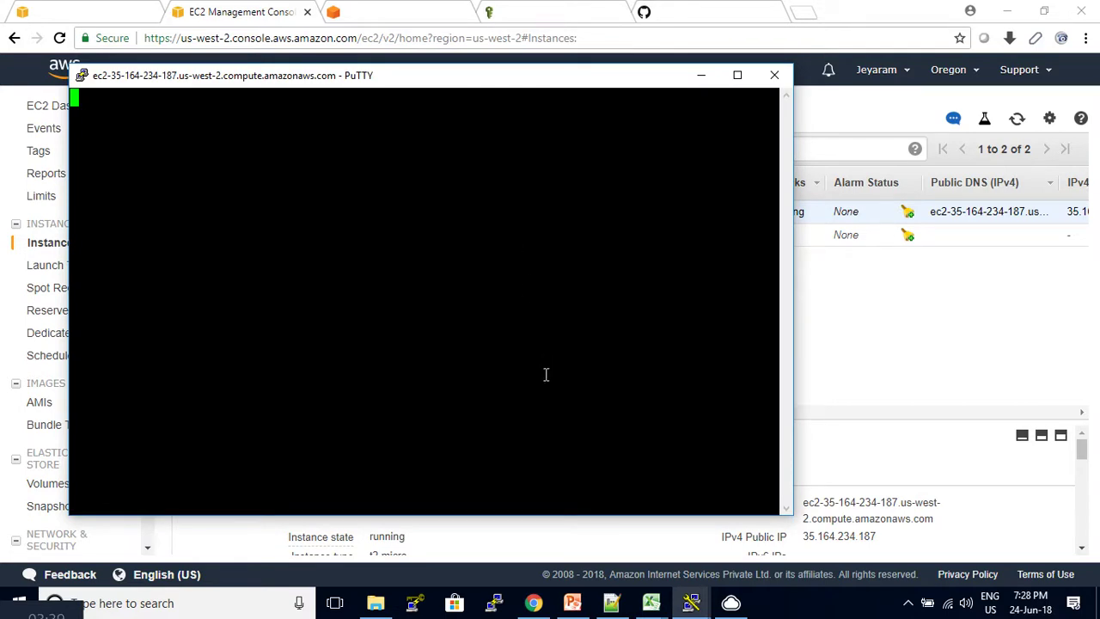
- Log in to the instance as centos and maximize the terminal window
left_click(526, 410)
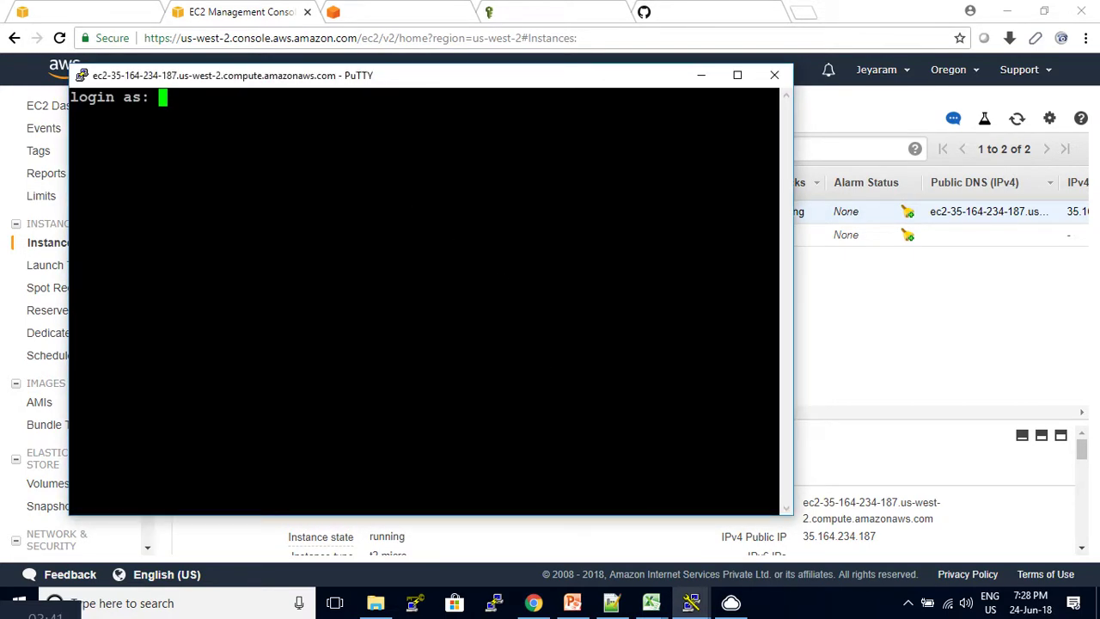
type("e")
key("BackSpace")
type("centos")
key("Return")
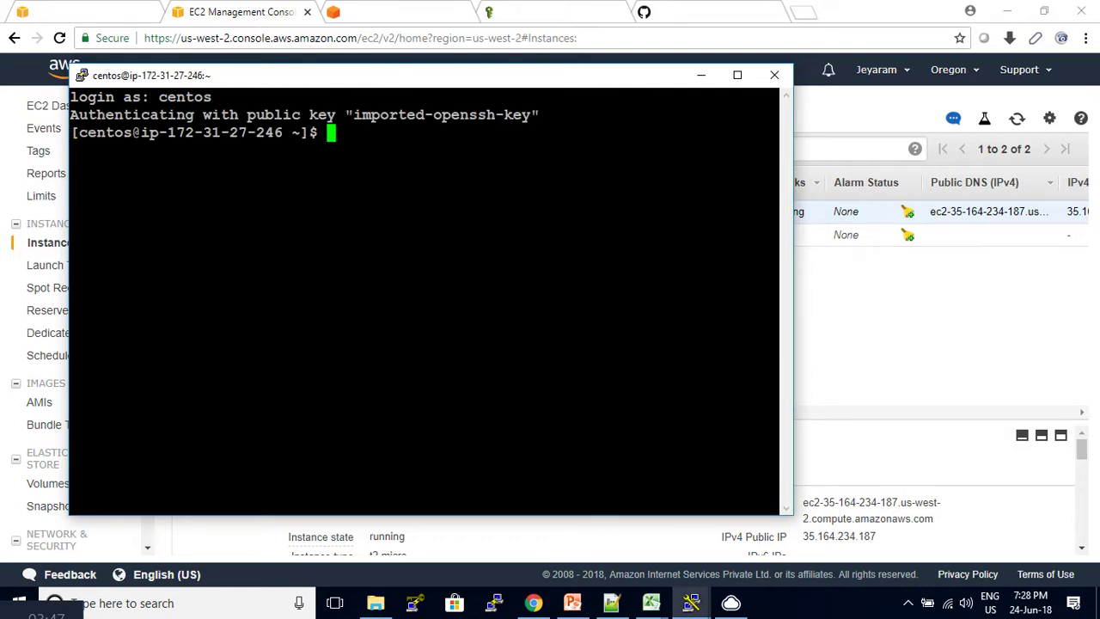
left_click(737, 75)
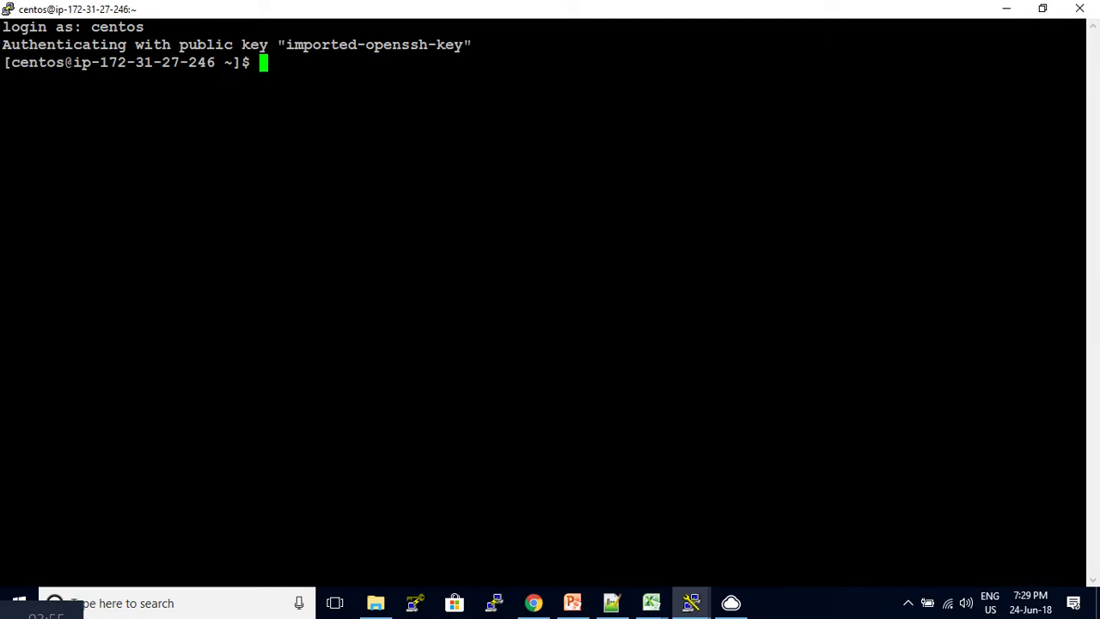
- Install automake, fuse, fuse-devel, gcc-c++, git, libcurl-devel, libxml2-devel, make and openssl-devel with sudo yum, accepting the transaction and the CentOS 7 signing key
key("alt+Tab")
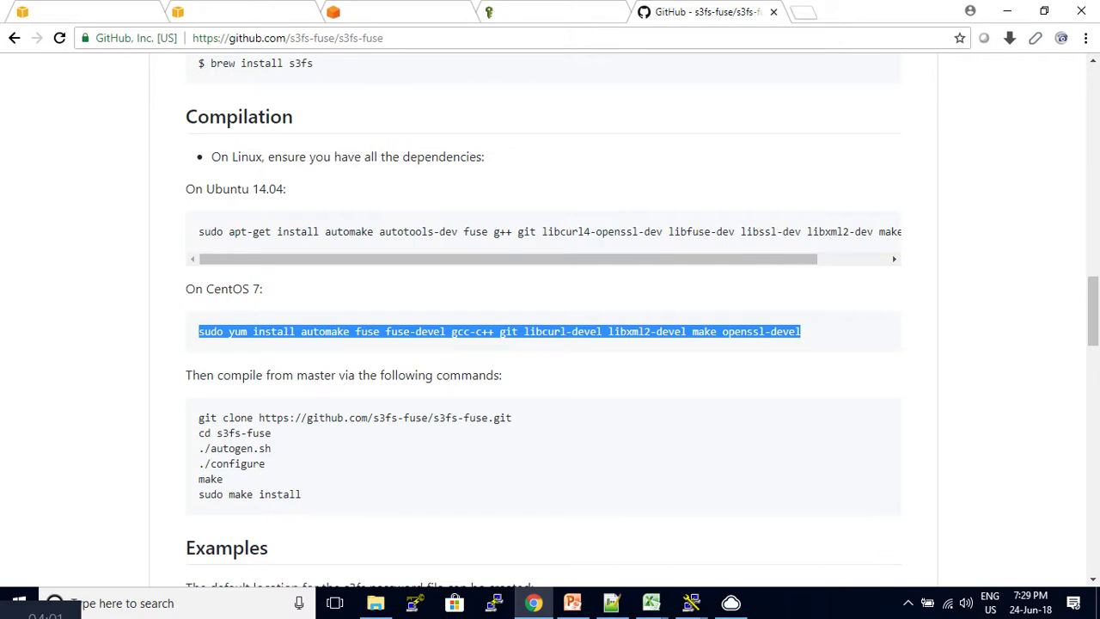
key("alt+Tab")
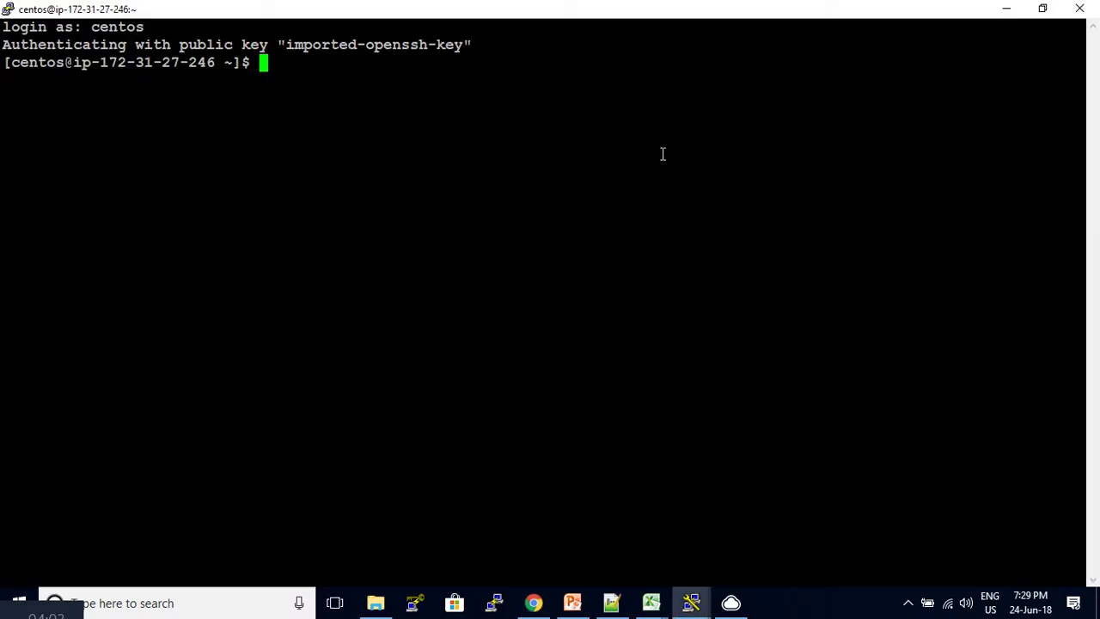
type("sudo yum install automake fuse fuse-devel gcc-c++ git libcurl-devel libxml2-devel make openssl-devel")
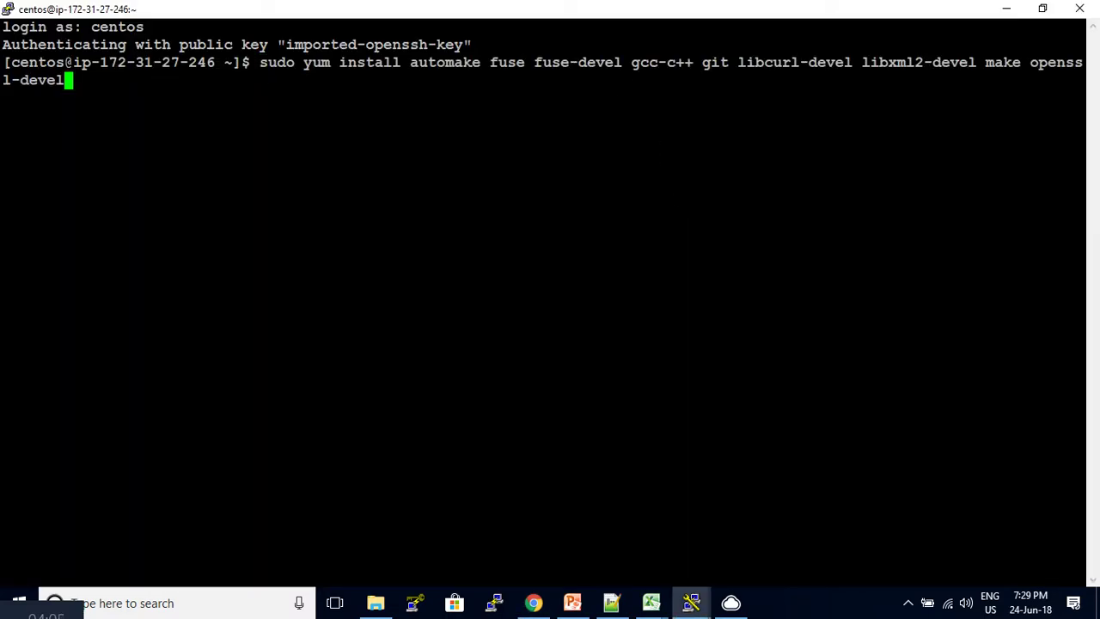
key("Return")
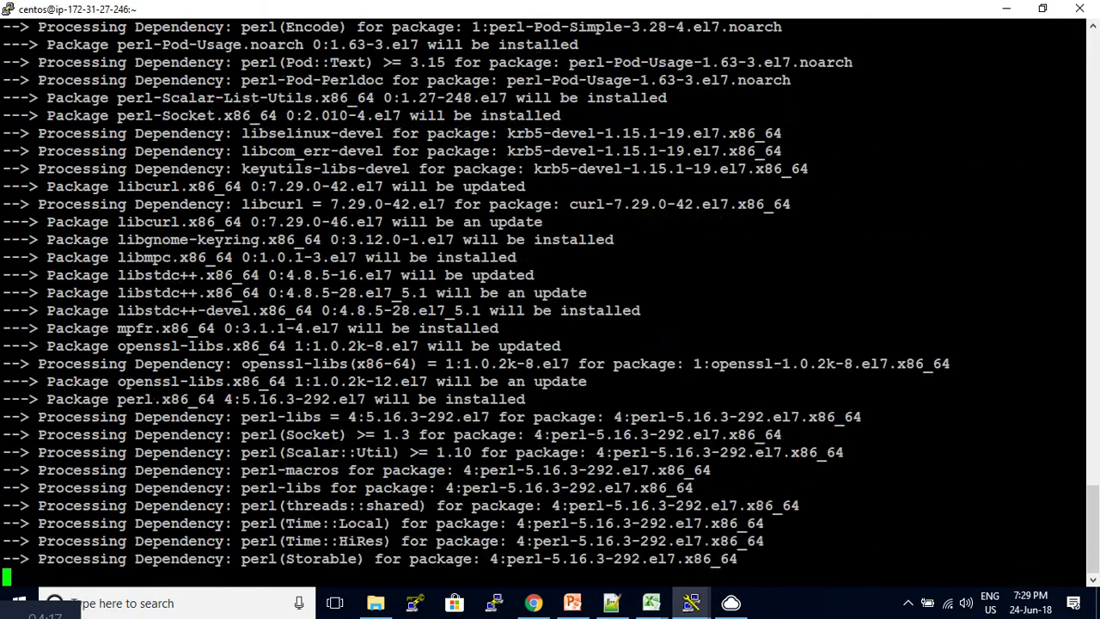
type("Y")
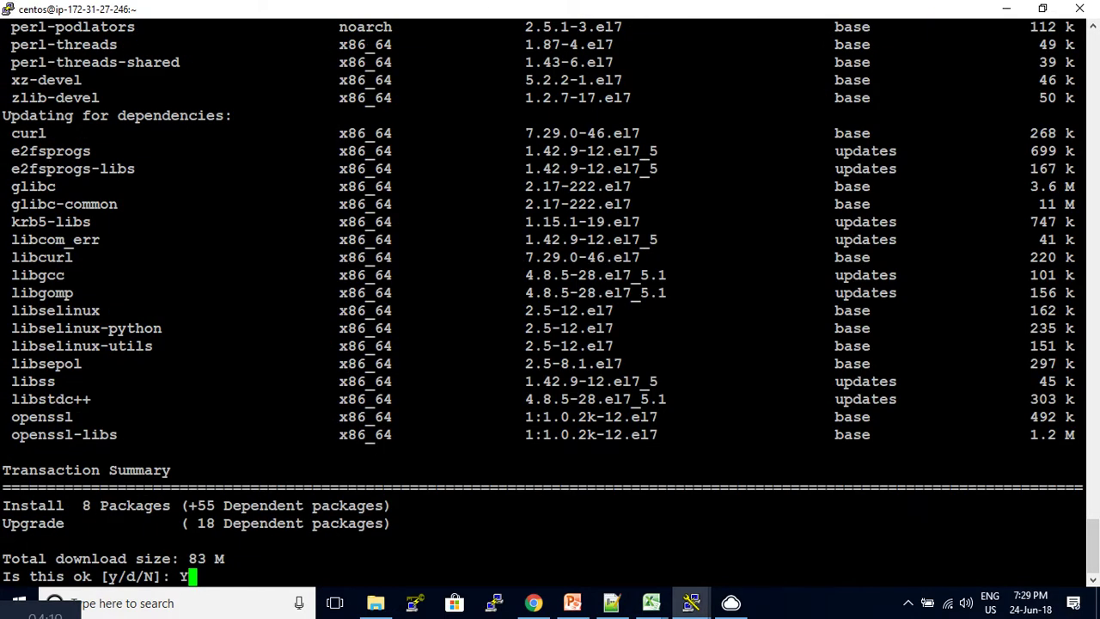
key("Return")
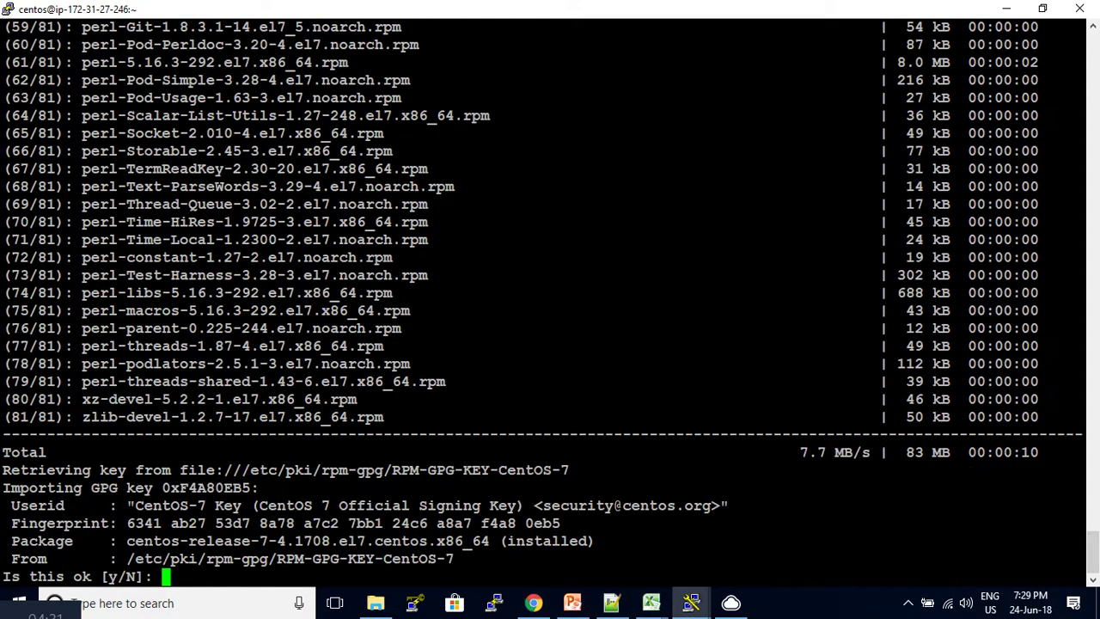
type("Y")
key("Return")
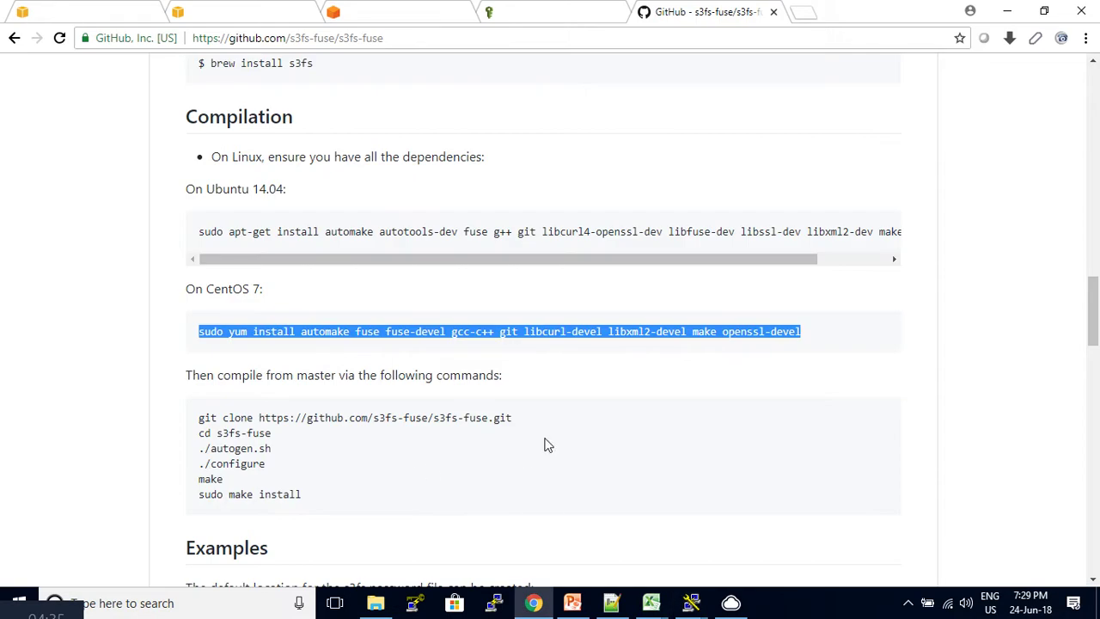
scroll(397, 390, "down", 2)
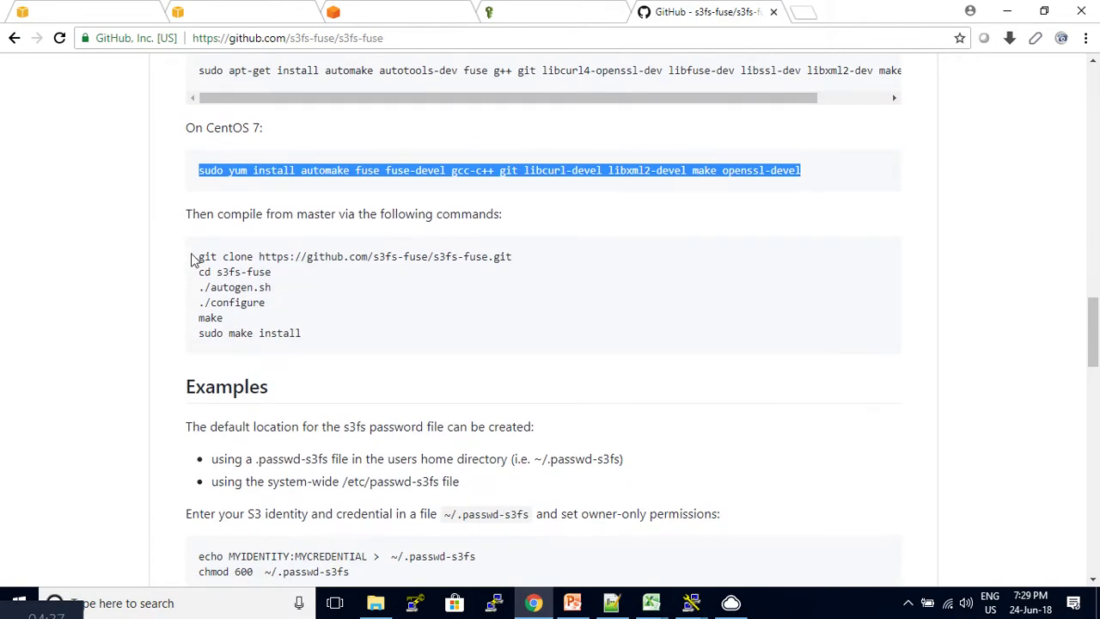
mouse_move(194, 256)
left_mouse_down()
mouse_move(411, 271)
mouse_move(525, 249)
left_mouse_up()
key("ctrl+c")
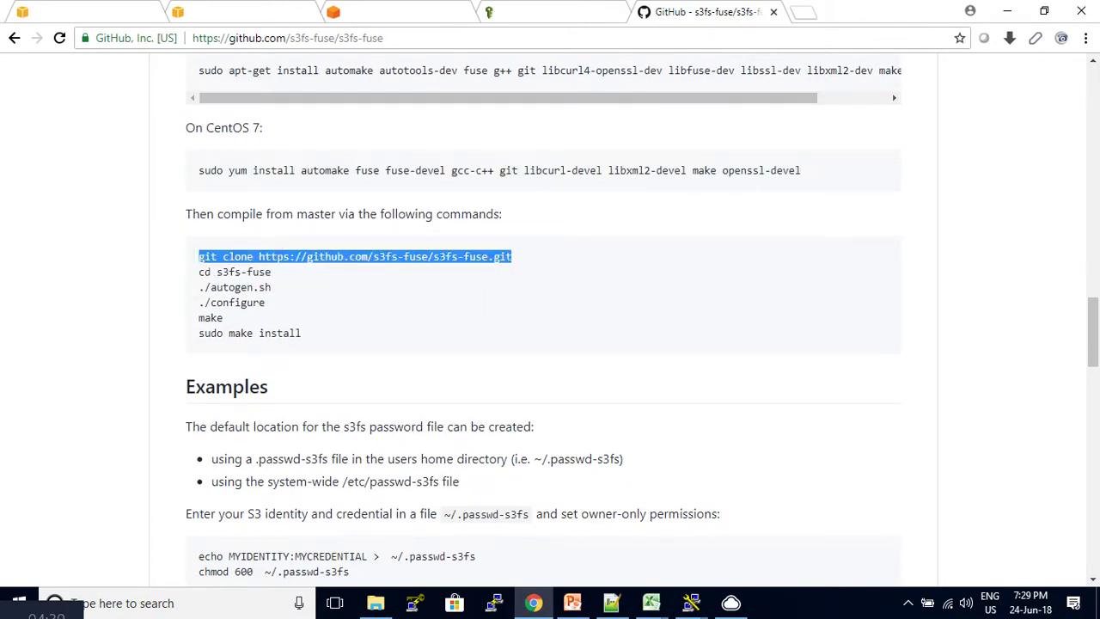
scroll(524, 249, "up", 6)
scroll(216, 256, "up", 15)
scroll(217, 255, "down", 2)
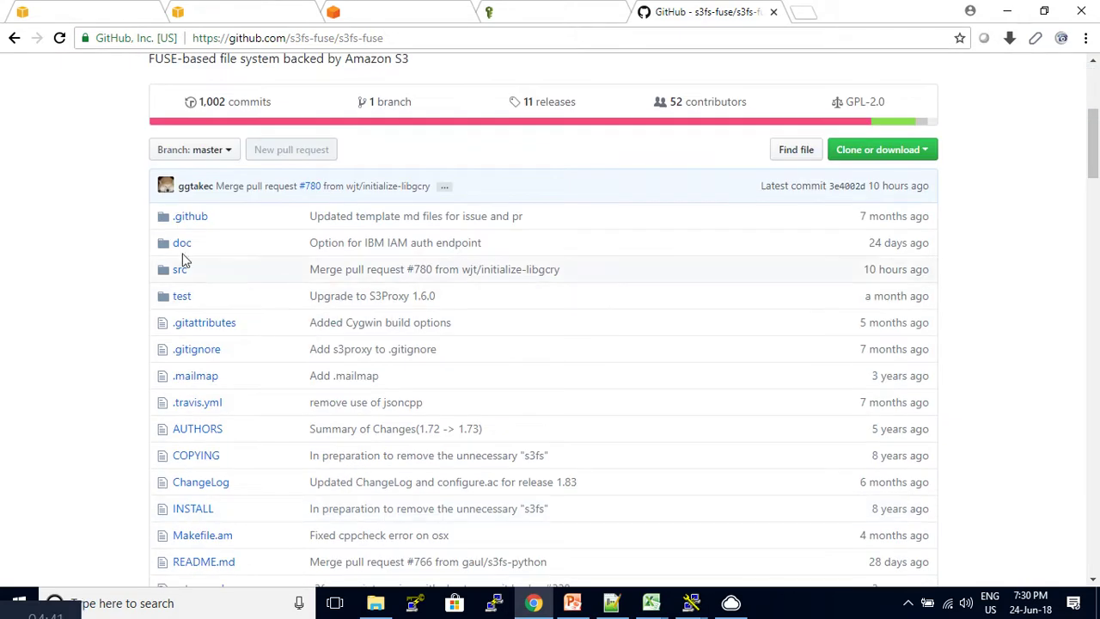
scroll(369, 373, "down", 12)
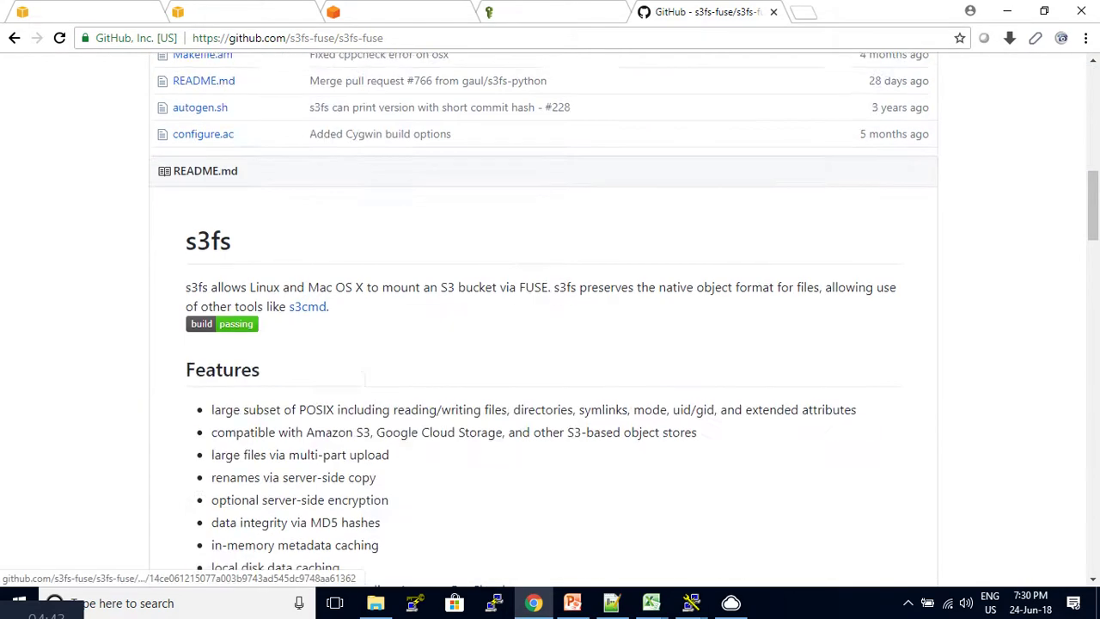
scroll(543, 318, "down", 4)
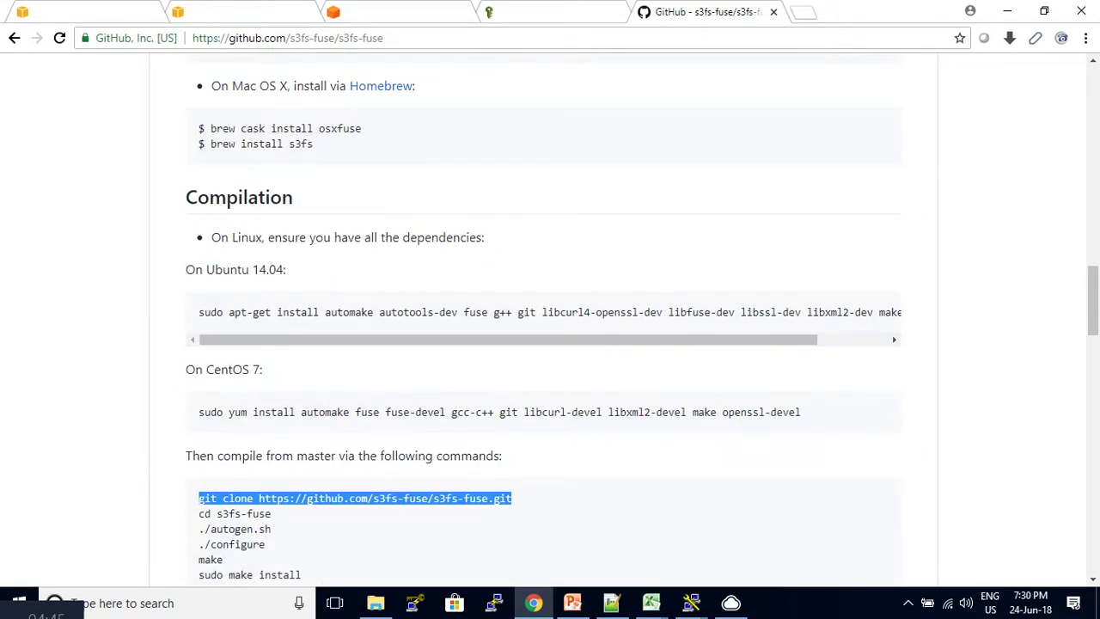
key("alt+Tab")
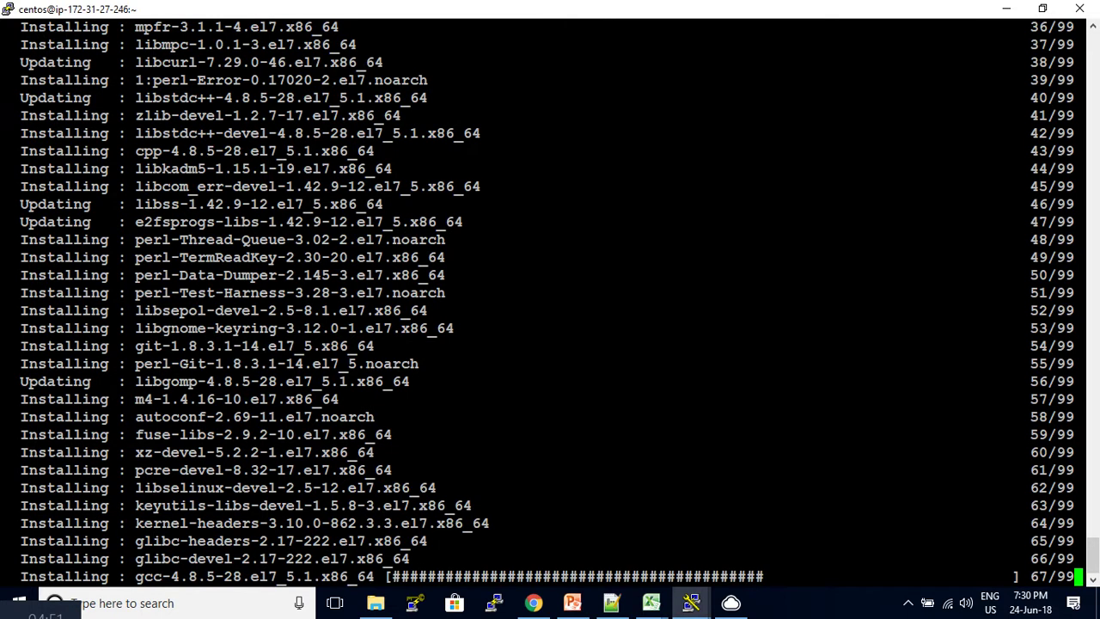
key("alt+Tab")
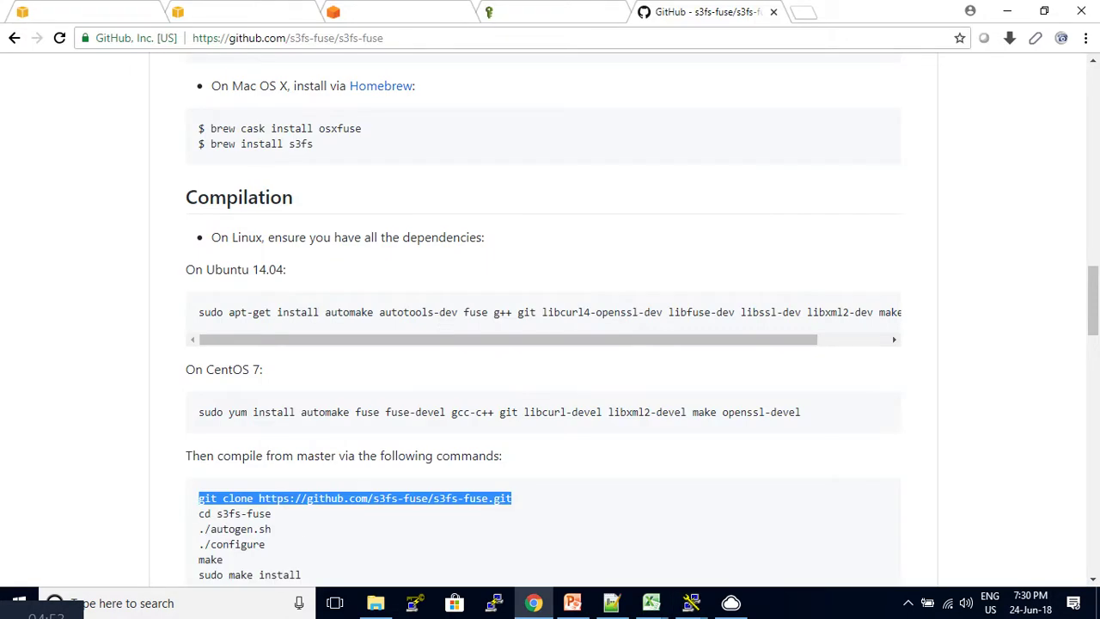
key("alt+Tab")
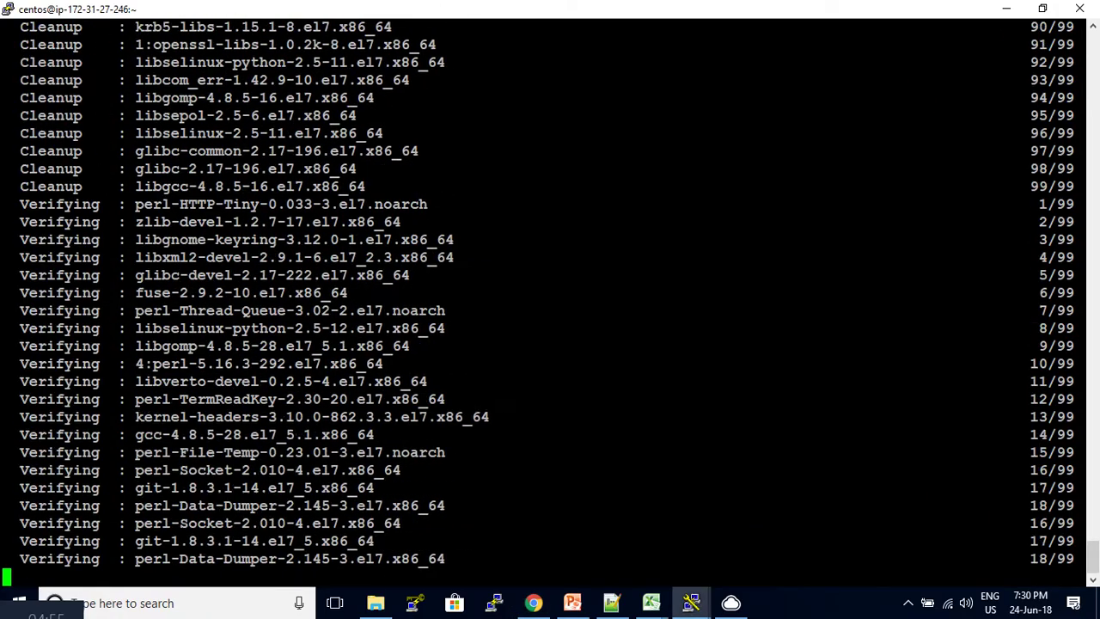
key("shift+Insert")
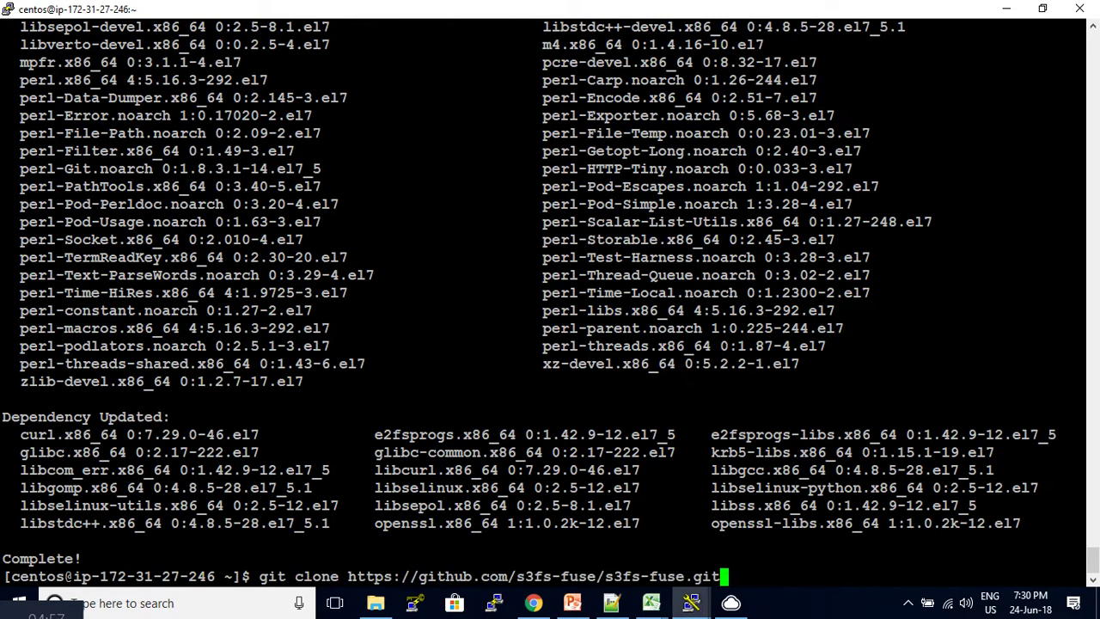
key("Return")
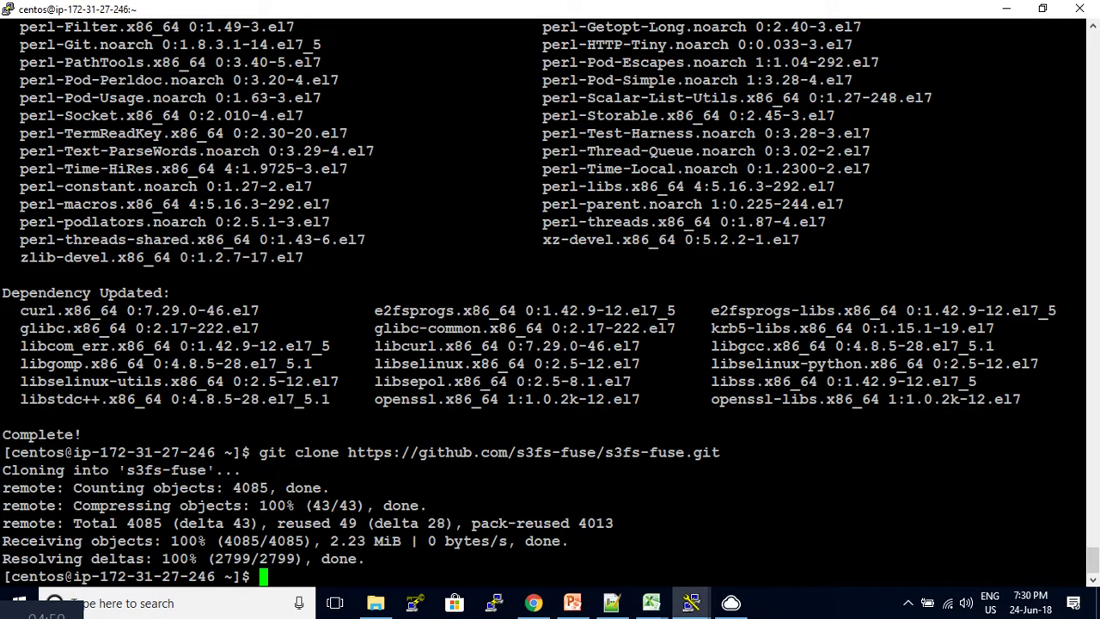
- List the home directory in detail, change into s3fs-fuse/ and list its contents with ls -ltr
type("ls -ltr")
key("Return")
type("cd ")
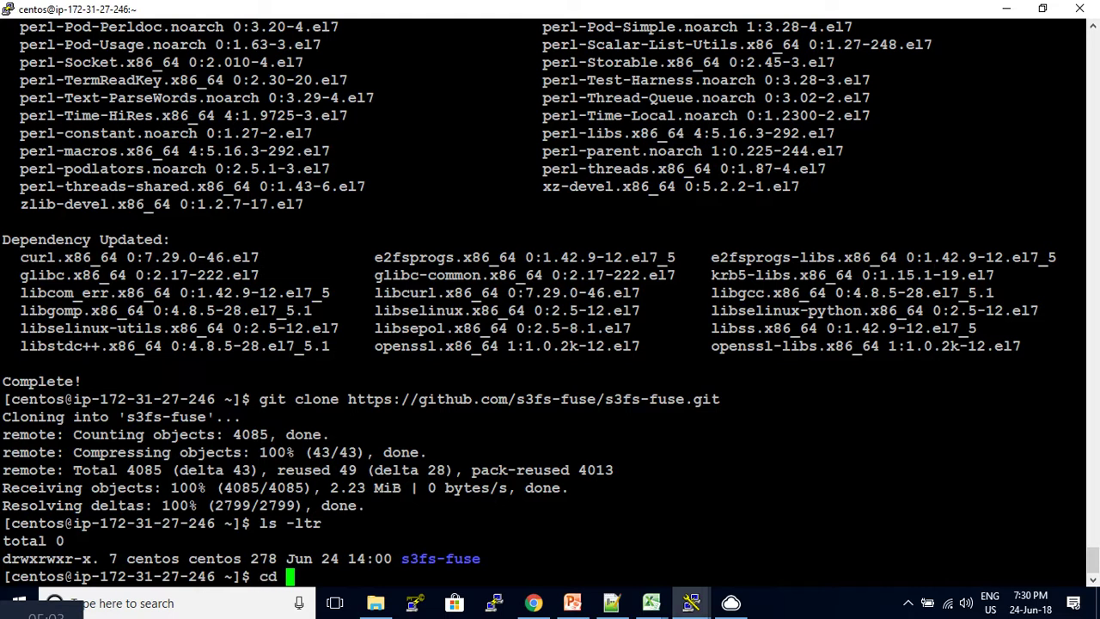
type("s")
key("Tab")
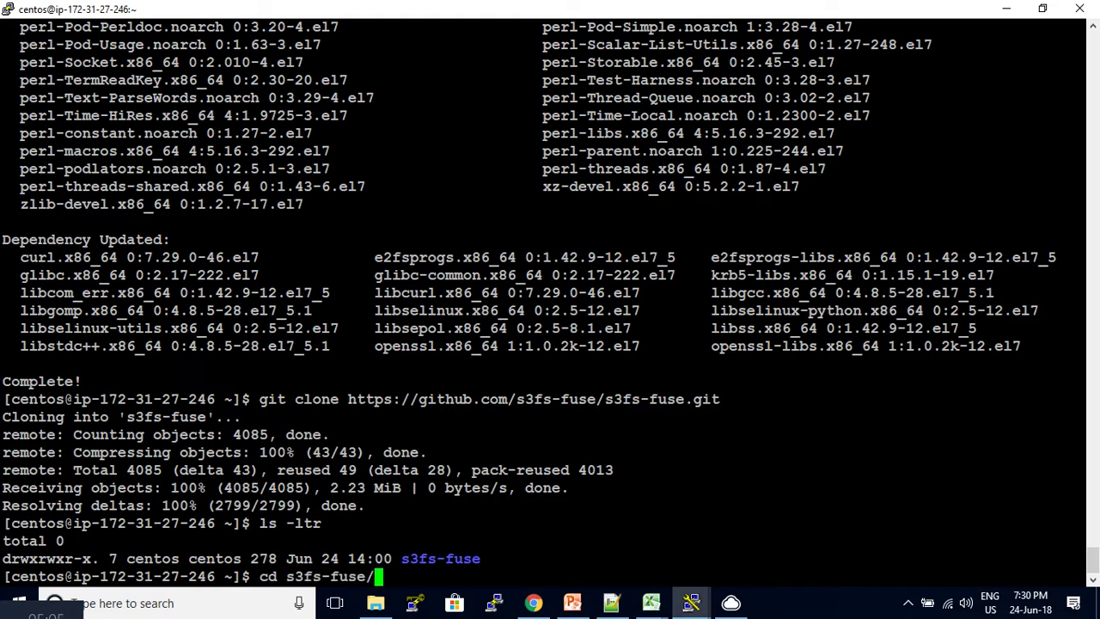
key("Return")
type("ls -ltr")
key("Return")
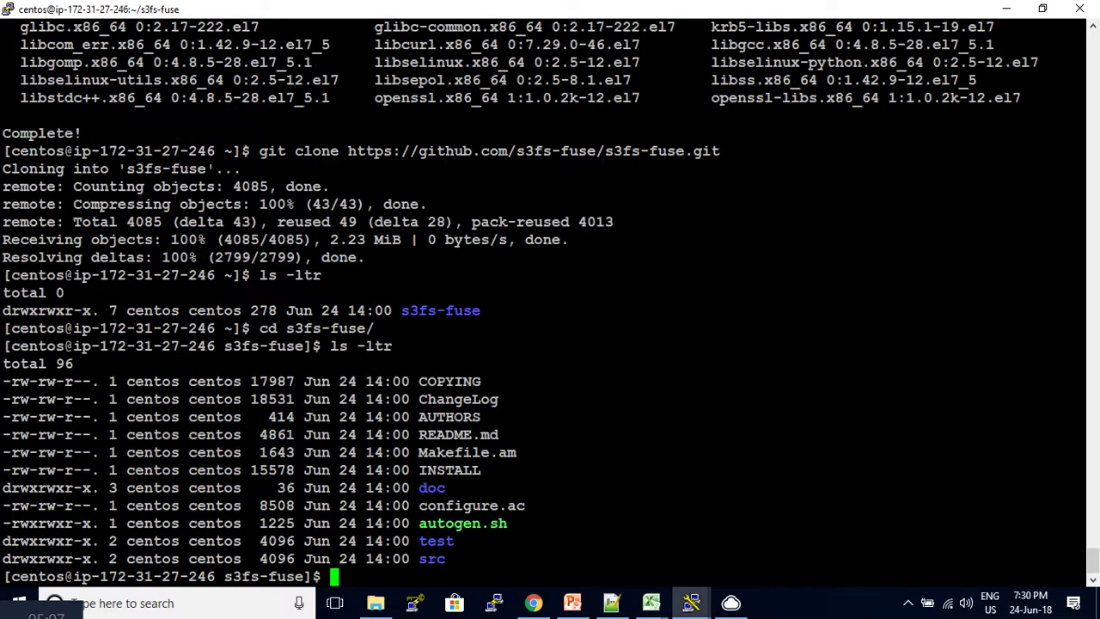
- Copy ./autogen.sh from the README's compilation commands and run it in the s3fs-fuse directory
key("alt+Tab")
scroll(204, 430, "down", 2)
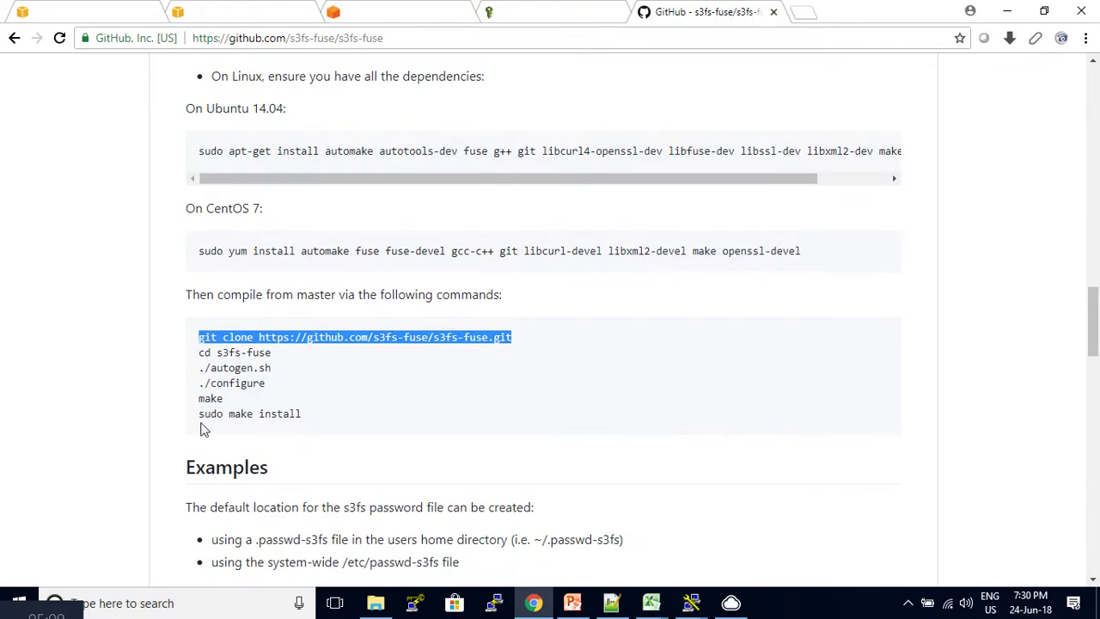
left_click_drag(198, 368, 273, 370)
key("ctrl+c")
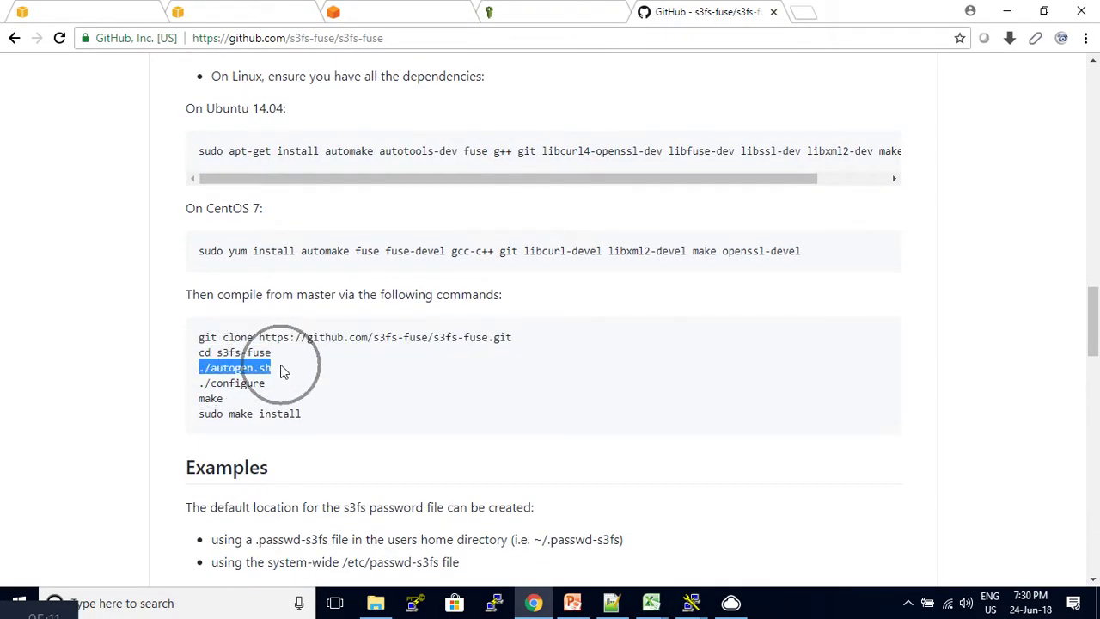
key("alt+Tab")
right_click(520, 465)
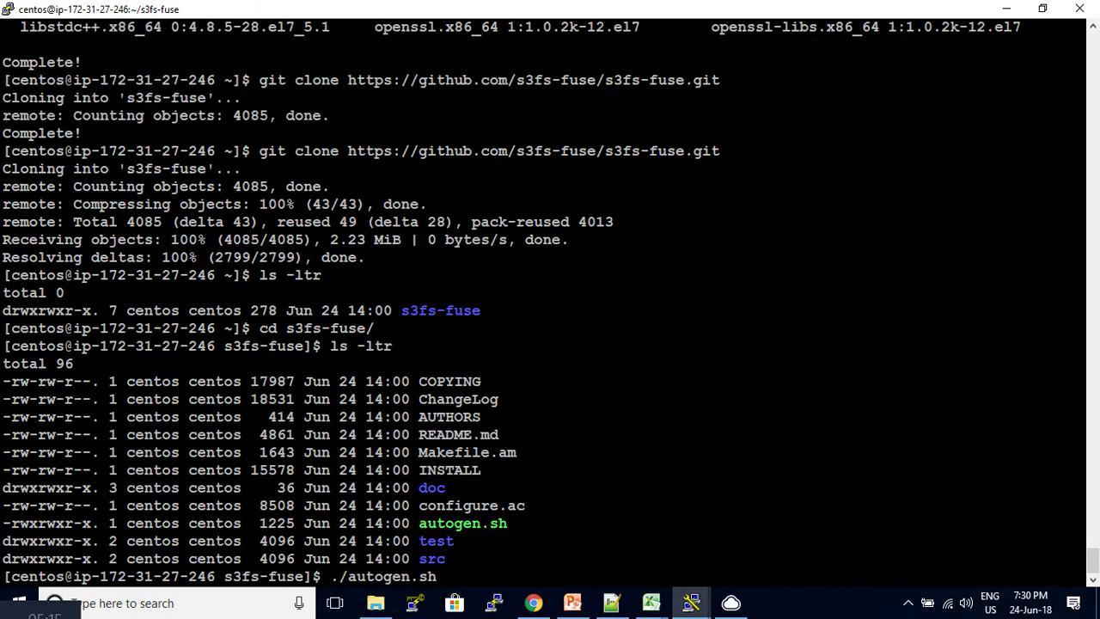
key("Return")
- Take ./configure from the README's compilation commands and run it in the s3fs-fuse directory
key("alt+Tab")
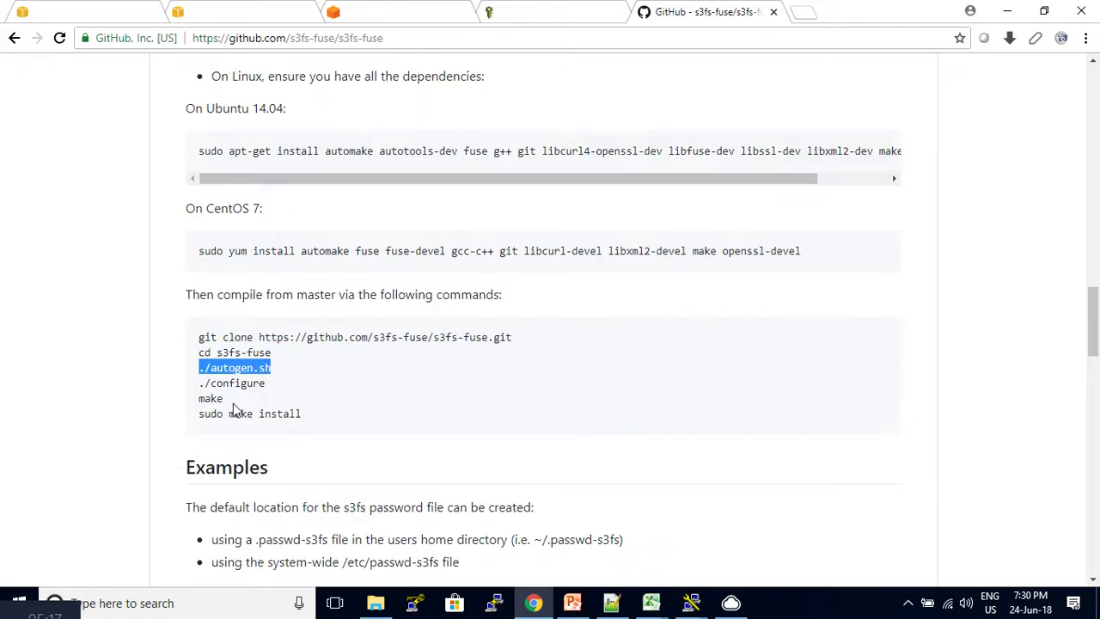
left_click_drag(199, 386, 303, 387)
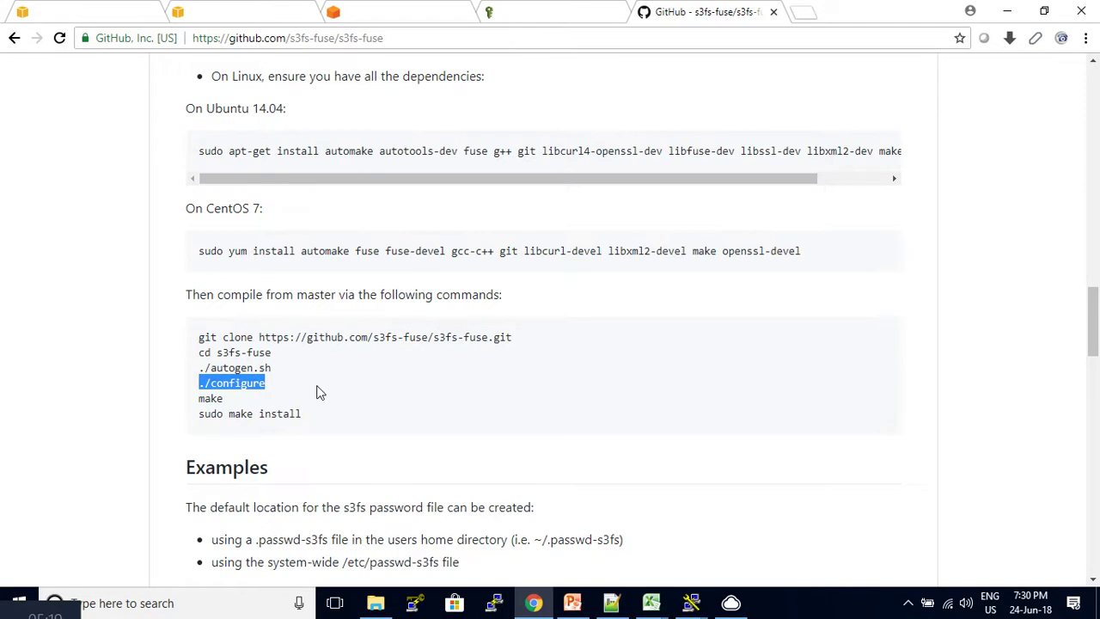
key("alt+Tab")
type("./configure")
key("Return")
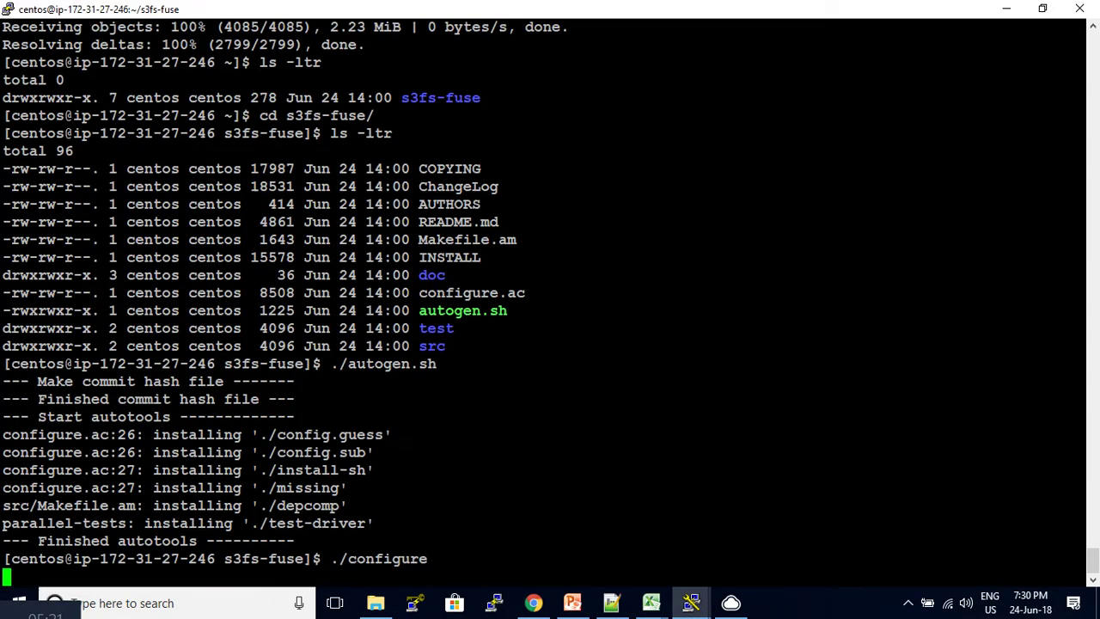
- Compile s3fs-fuse by running the README's make command in the s3fs-fuse directory
key("alt+Tab")
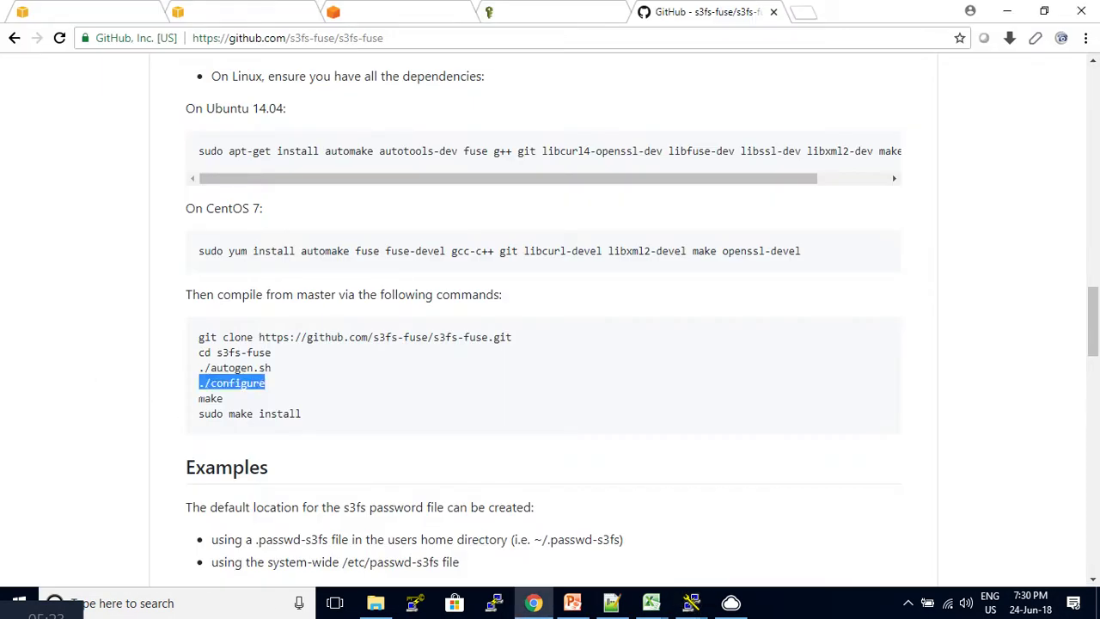
double_click(211, 398)
key("alt+Tab")
left_click(576, 397)
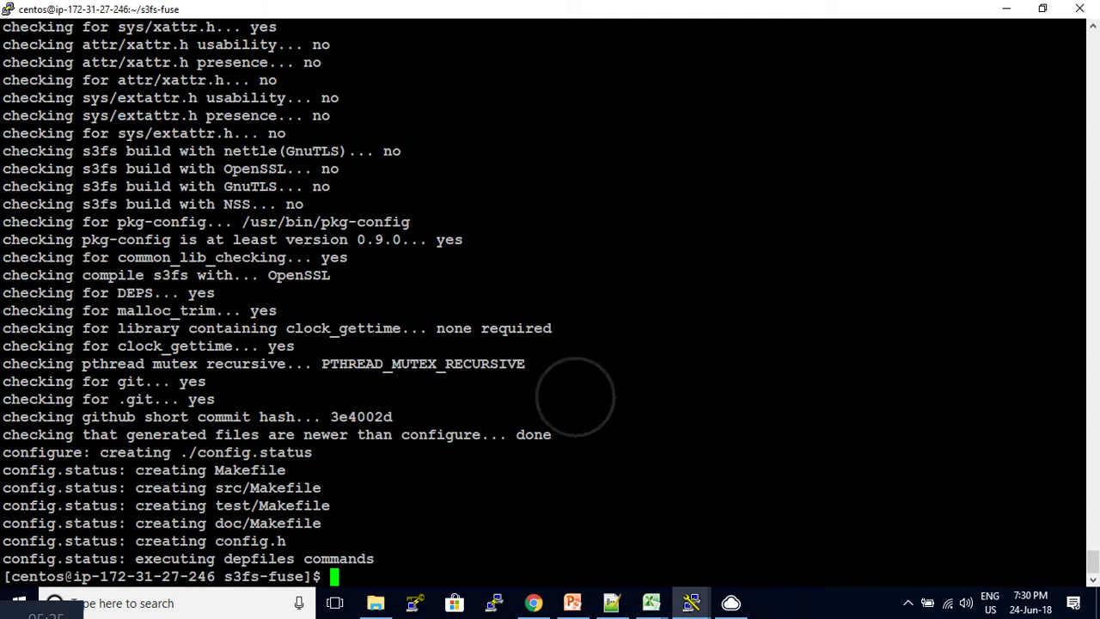
type("make")
key("Return")
- Copy sudo make install from the README and run it on the instance to install the compiled s3fs
key("alt+Tab")
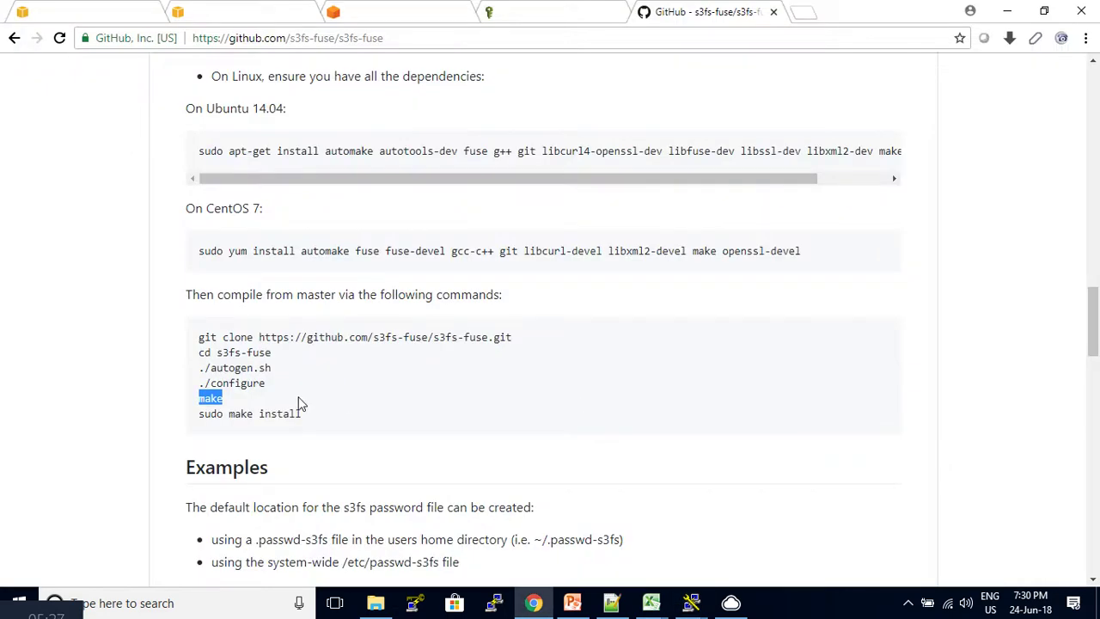
triple_click(322, 411)
key("ctrl+c")
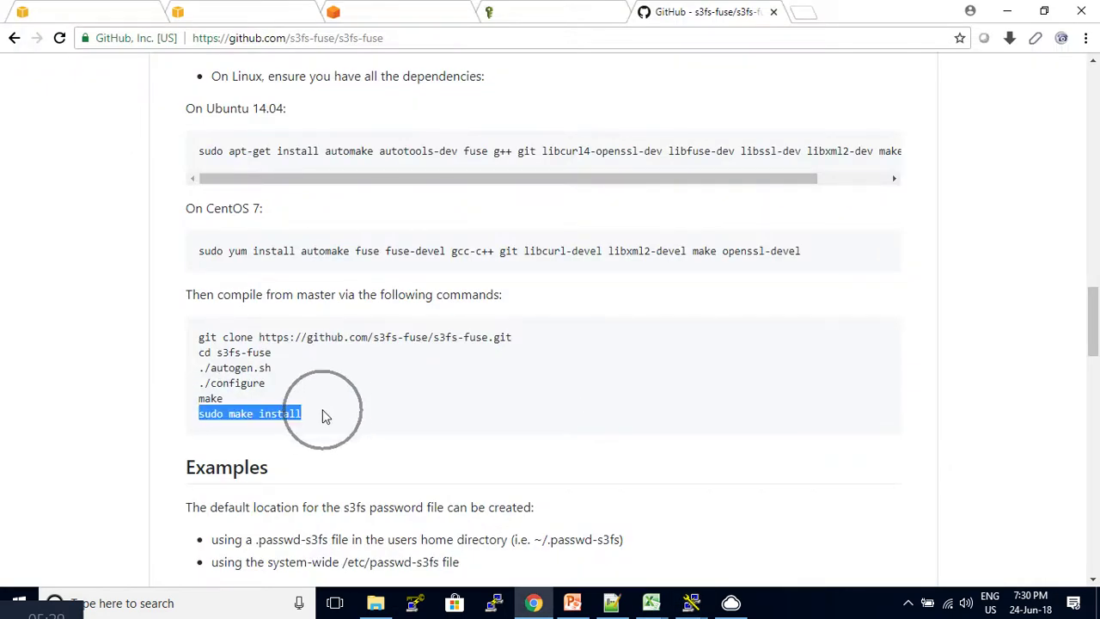
key("alt+Tab")
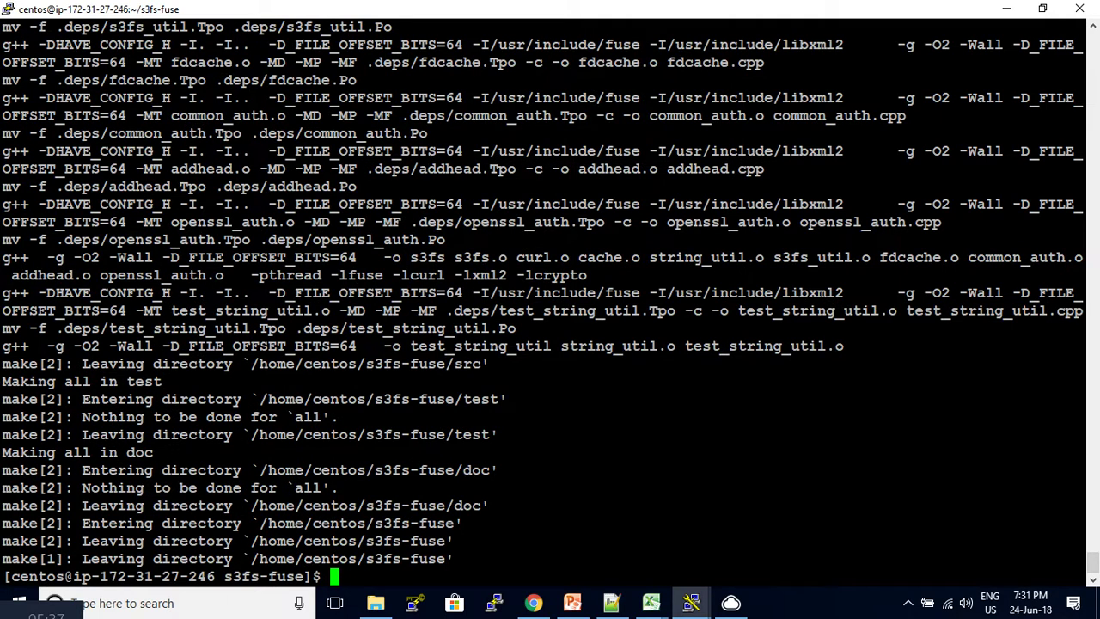
right_click(650, 371)
key("Return")
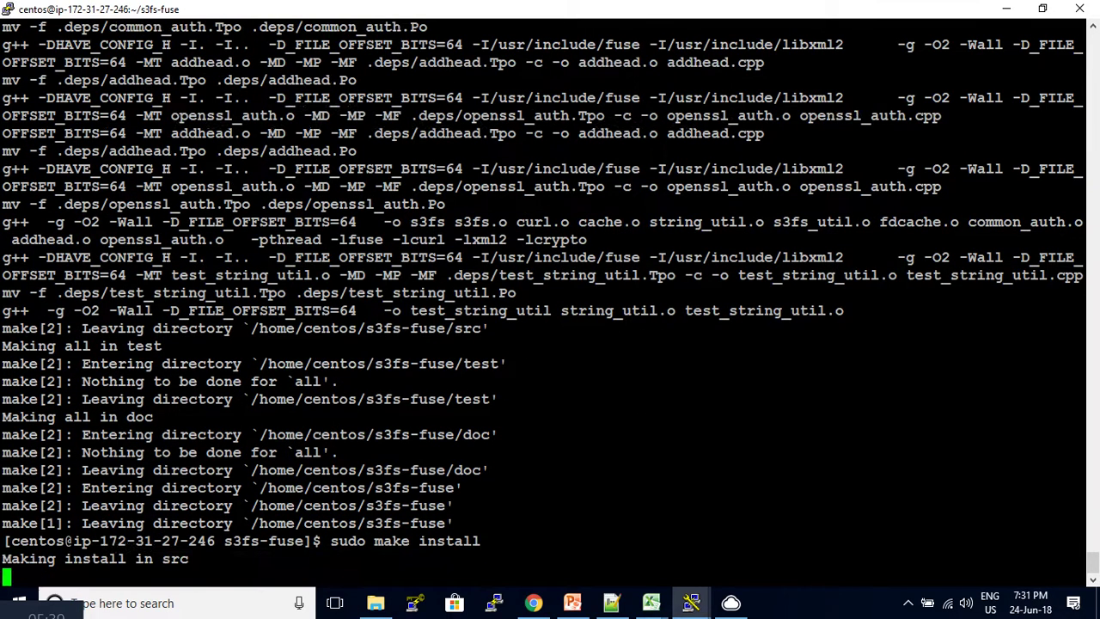
- Examine the README's Examples section and highlight the ~/.passwd-s3fs path in the credential file command
key("alt+Tab")
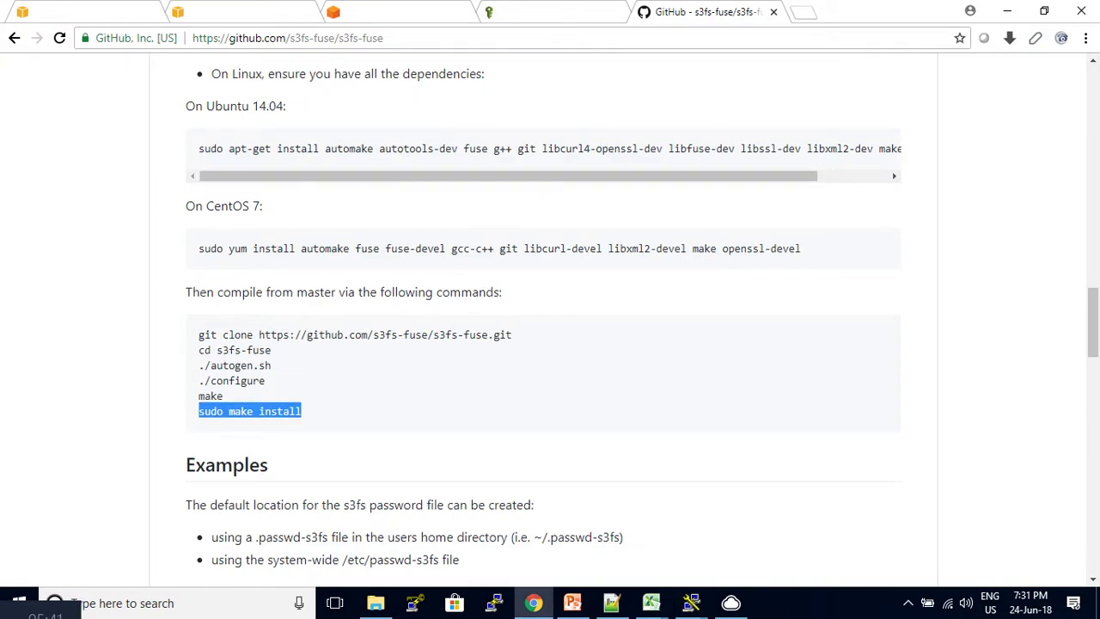
scroll(550, 343, "down", 4)
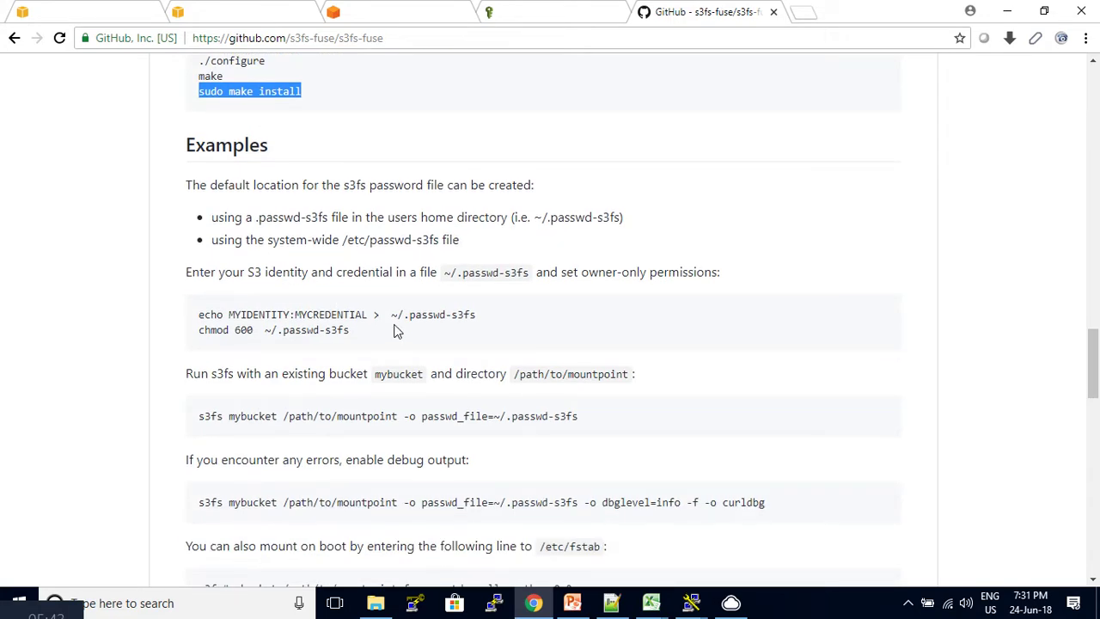
left_click_drag(391, 314, 504, 314)
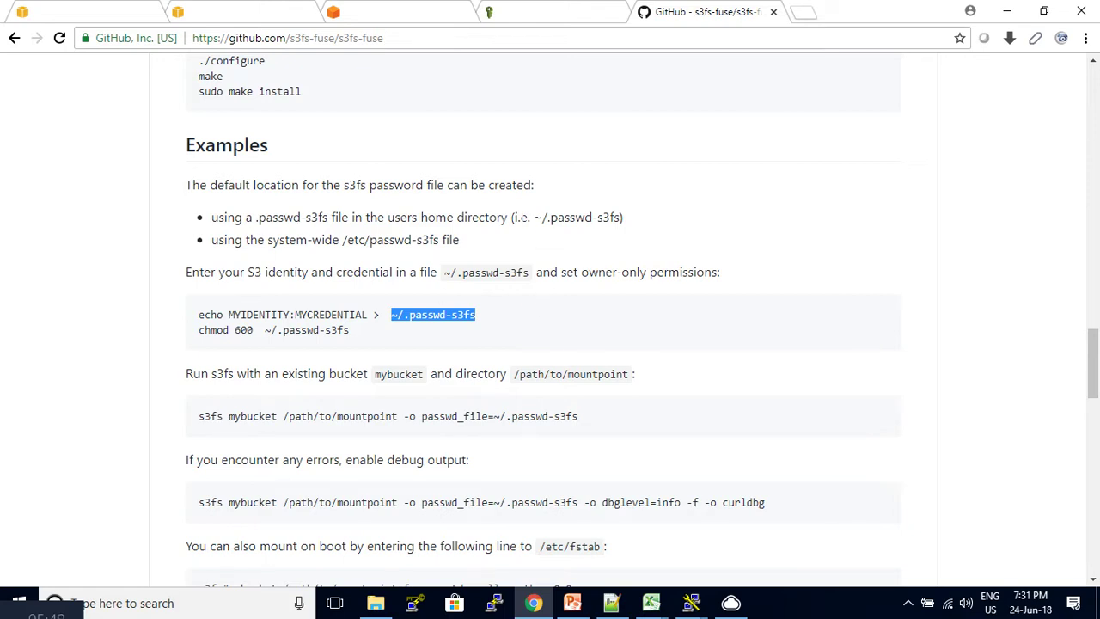
- Take the ~/.passwd-s3fs path from the README, return to the instance's home directory and open that file in vi for inserting text
left_click_drag(377, 217, 485, 217)
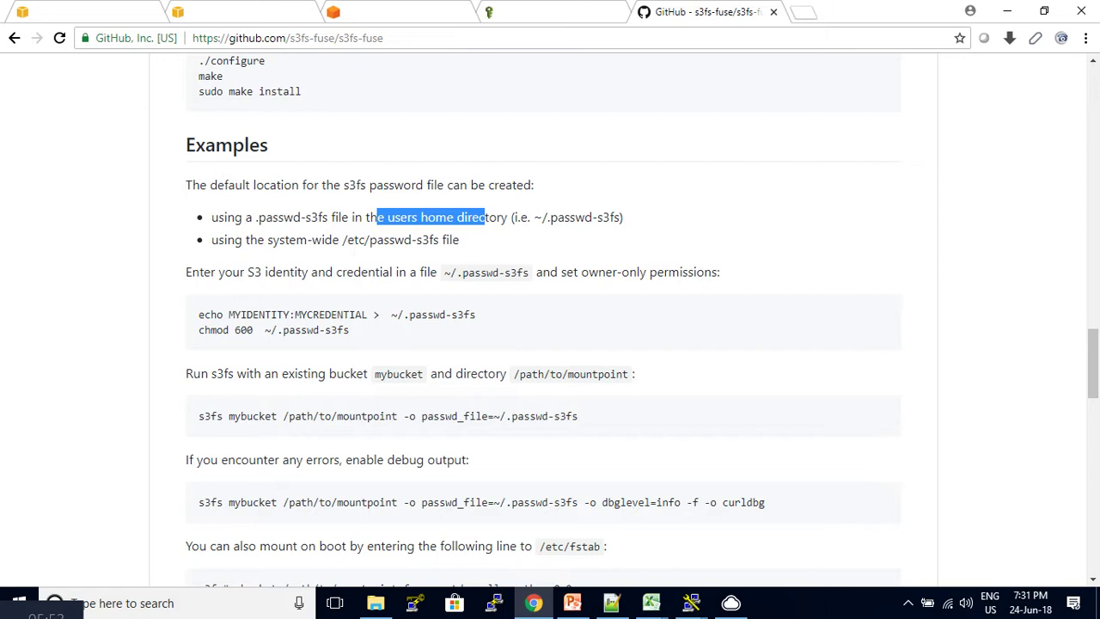
left_click_drag(394, 240, 473, 245)
left_click_drag(386, 315, 487, 315)
key("alt+Tab")
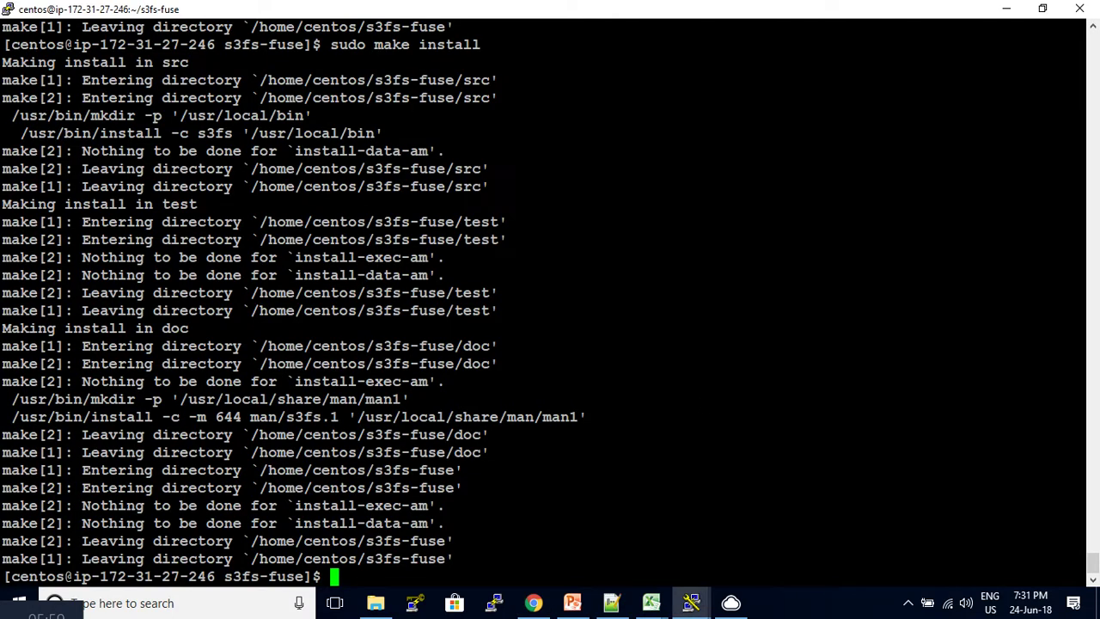
type("cd")
key("Return")
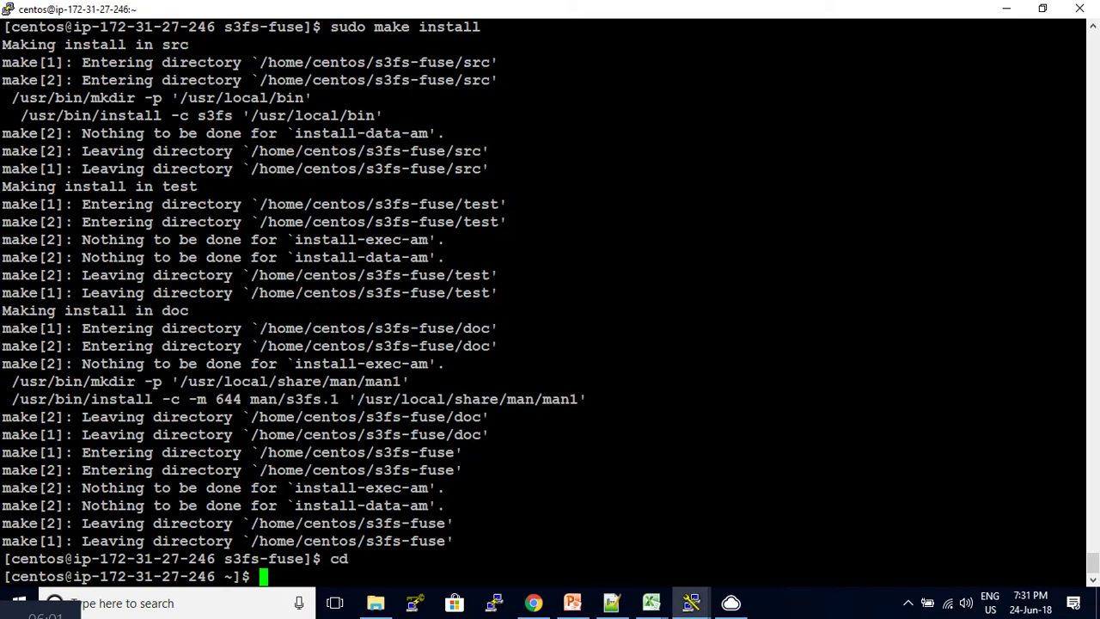
type("vi  ~/.passwd-s3fs")
key("Return")
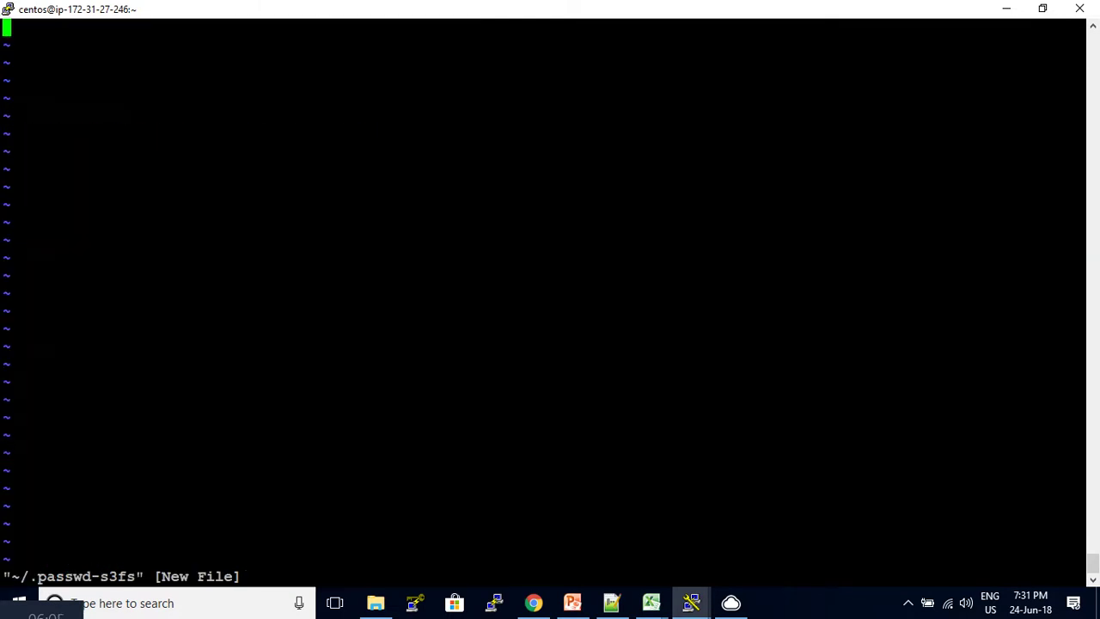
key("i")
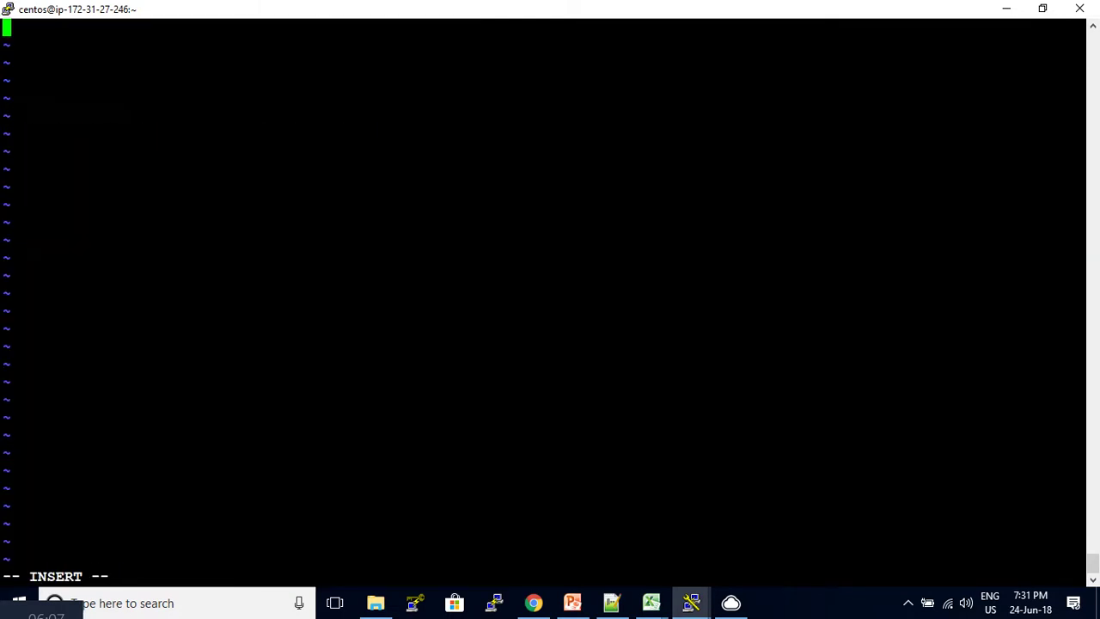
- Check the README's MYIDENTITY:MYCREDENTIAL placeholder and examine the account's access keys in the IAM security credentials
key("alt+Tab")
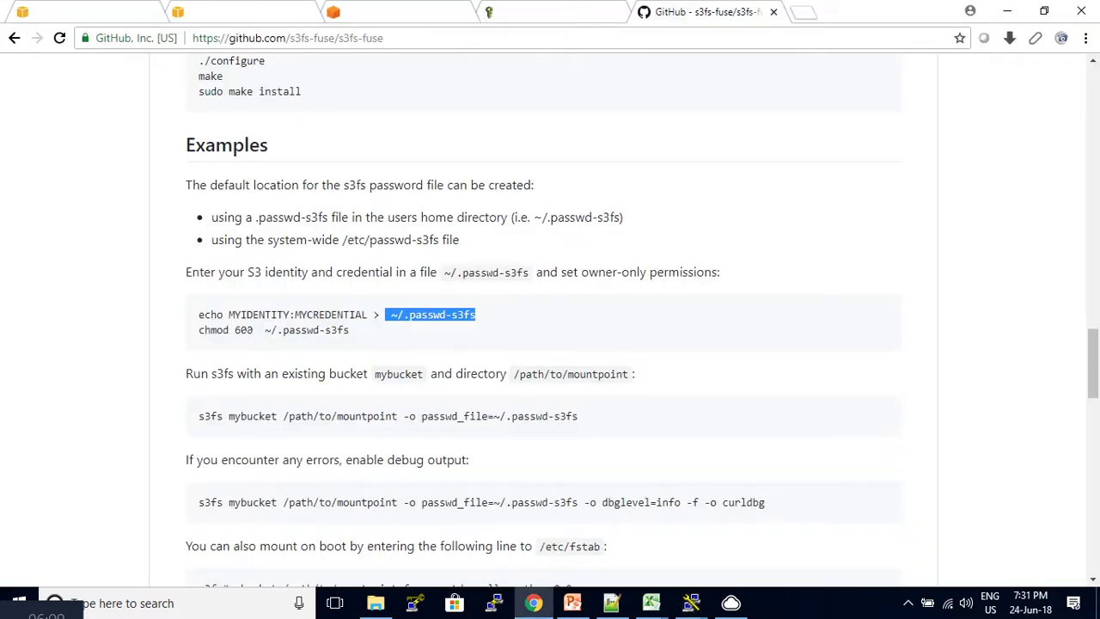
double_click(255, 316)
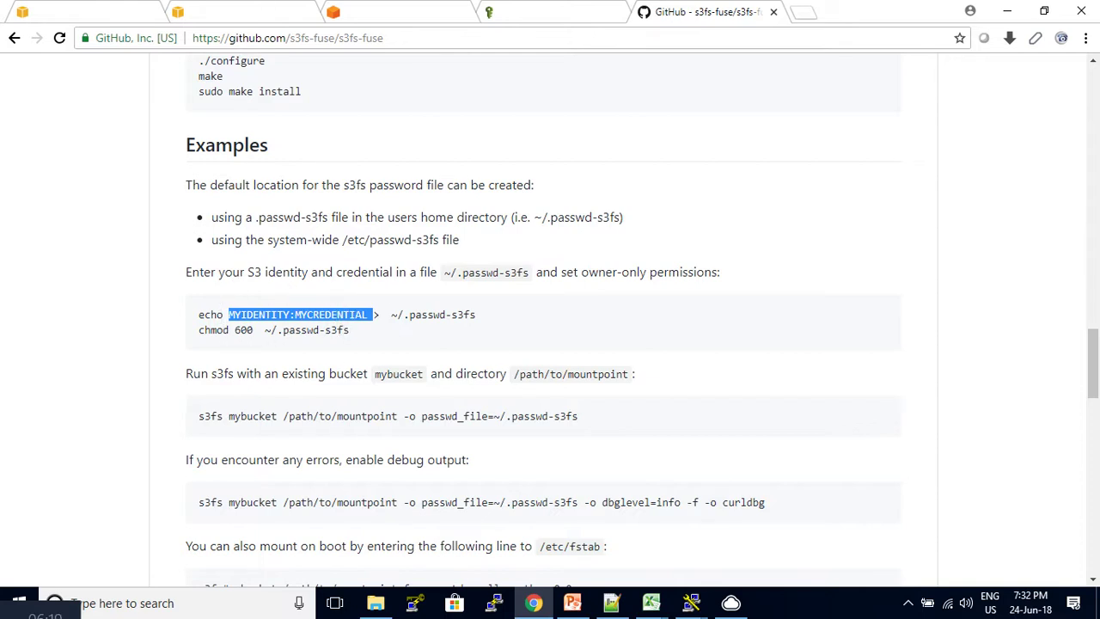
left_click(557, 17)
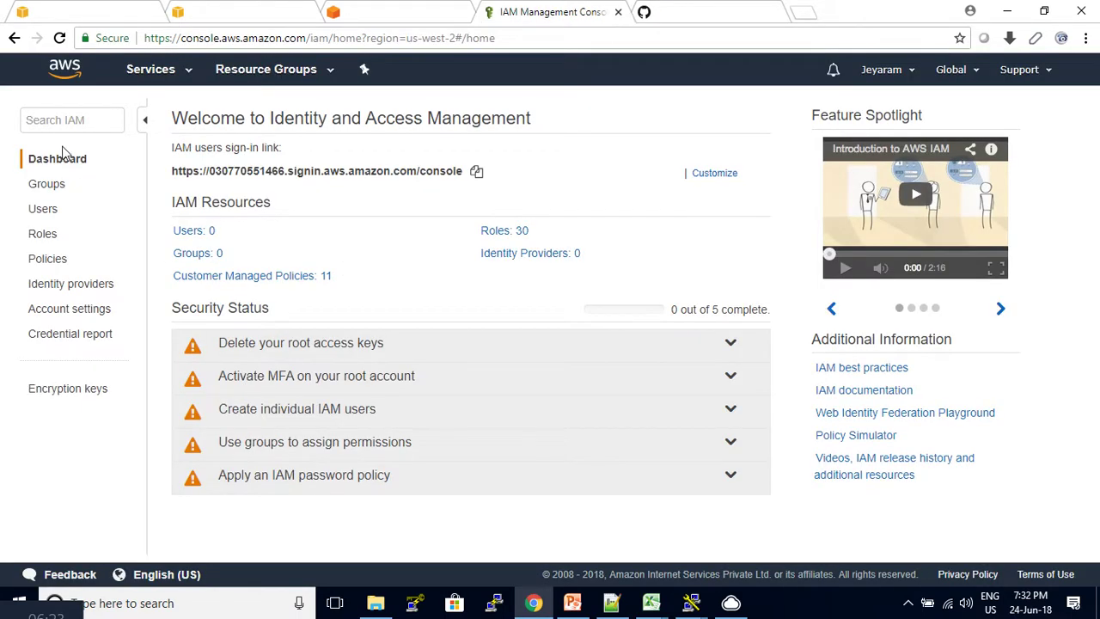
left_click(254, 344)
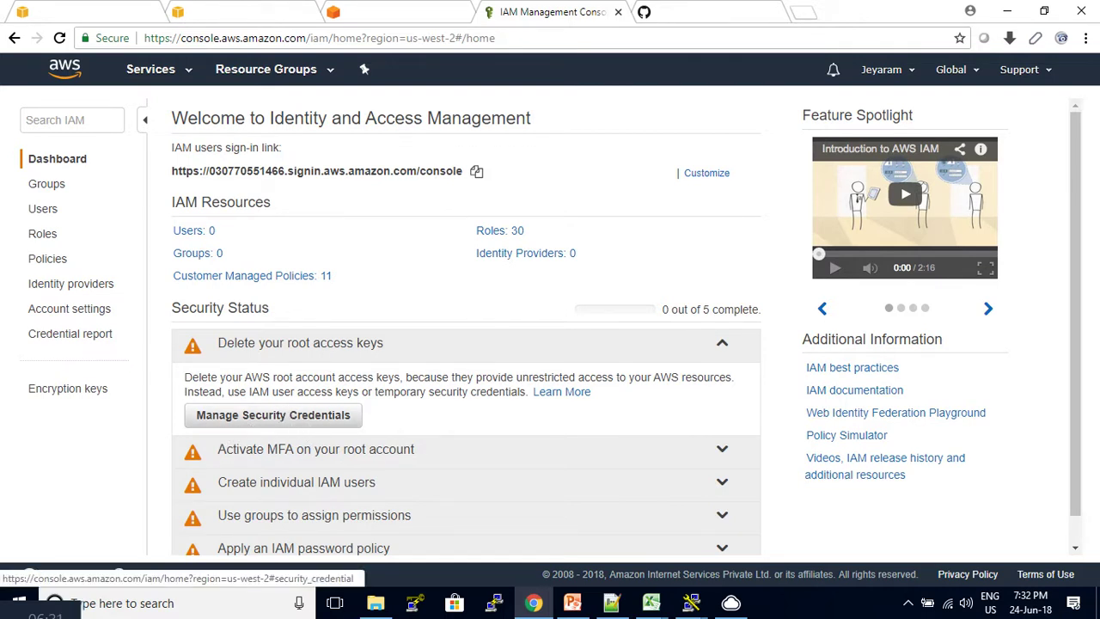
left_click(295, 420)
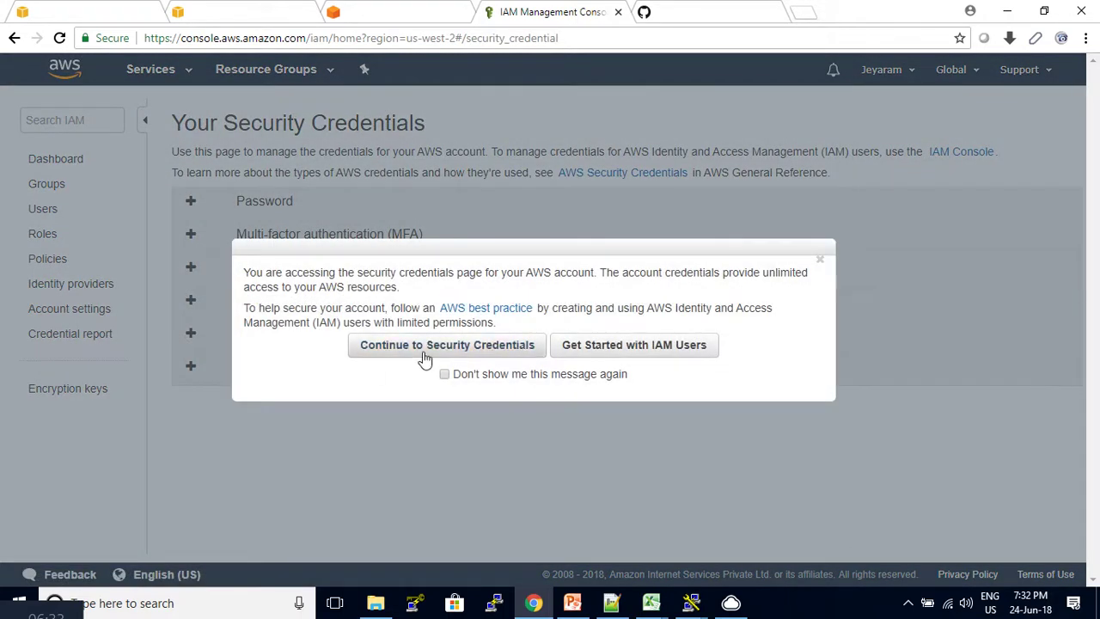
left_click(447, 345)
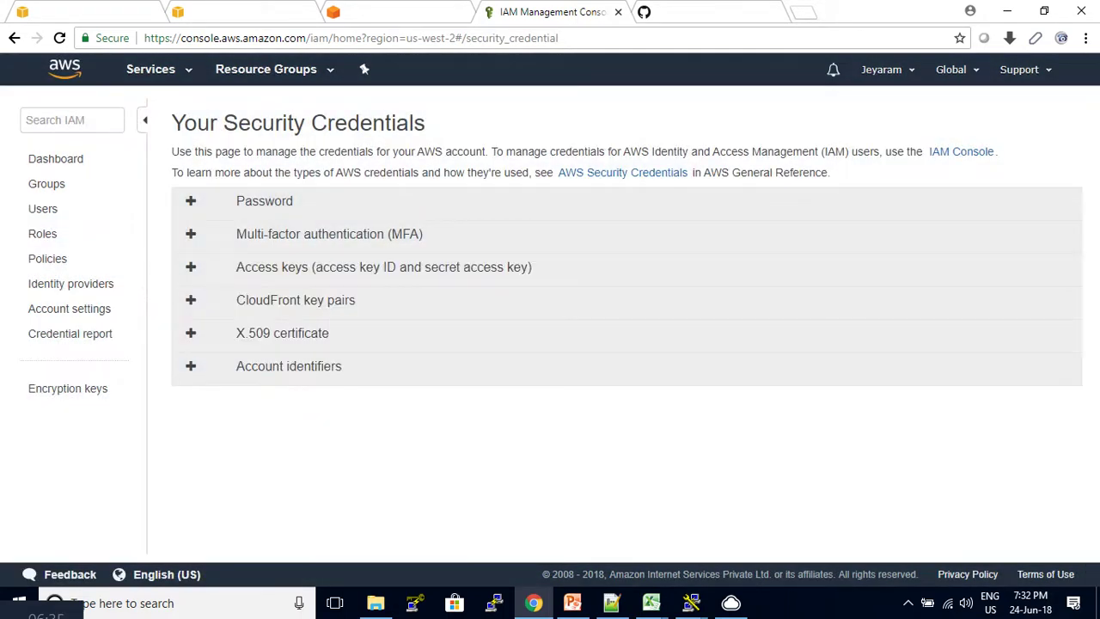
left_click(300, 269)
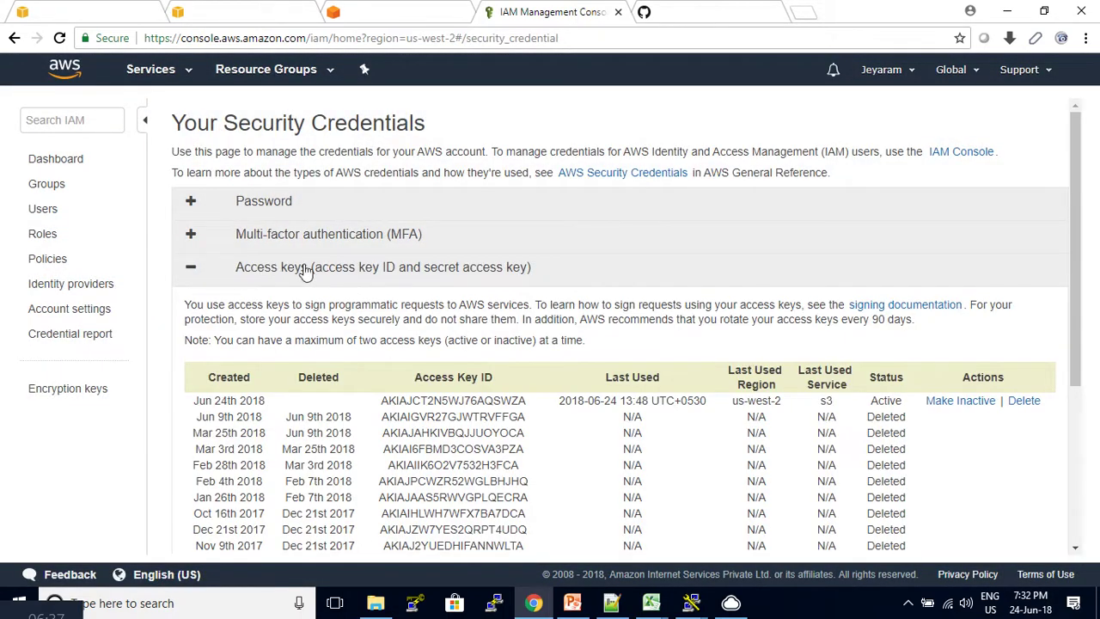
scroll(245, 430, "down", 3)
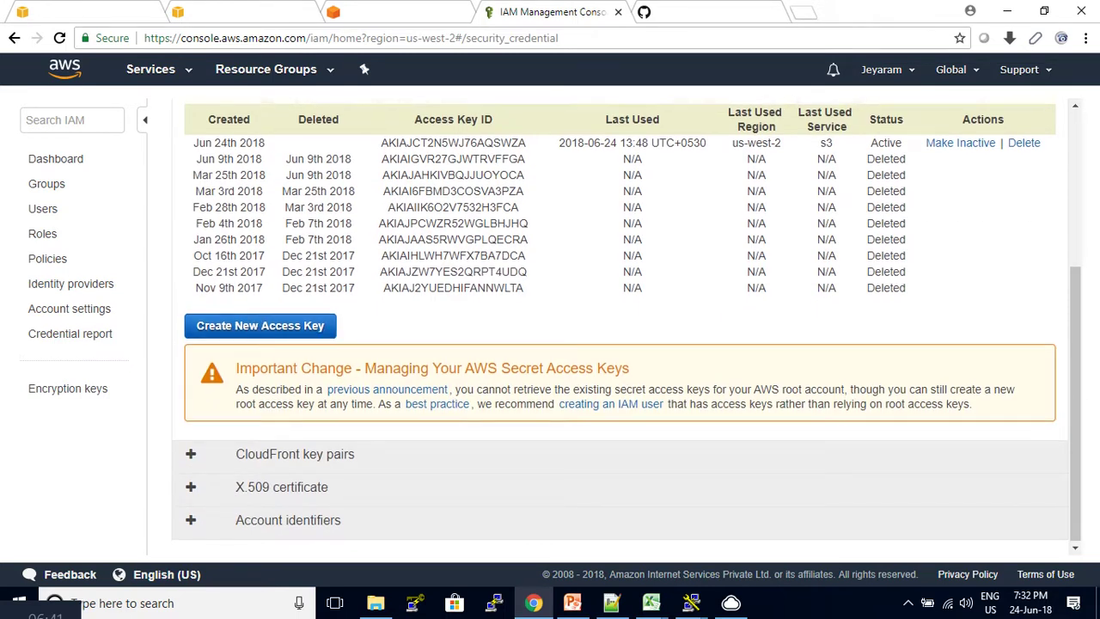
scroll(509, 231, "up", 1)
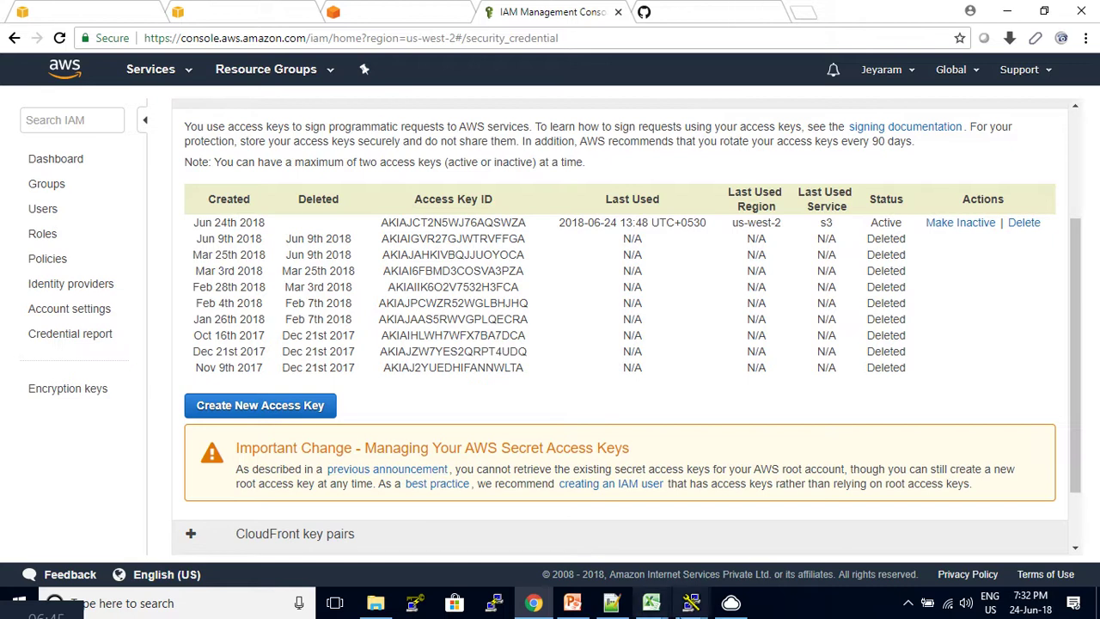
- Switch to Excel and view the access key ID and secret key in the rootkey (5) file
left_click(652, 603)
left_click(604, 567)
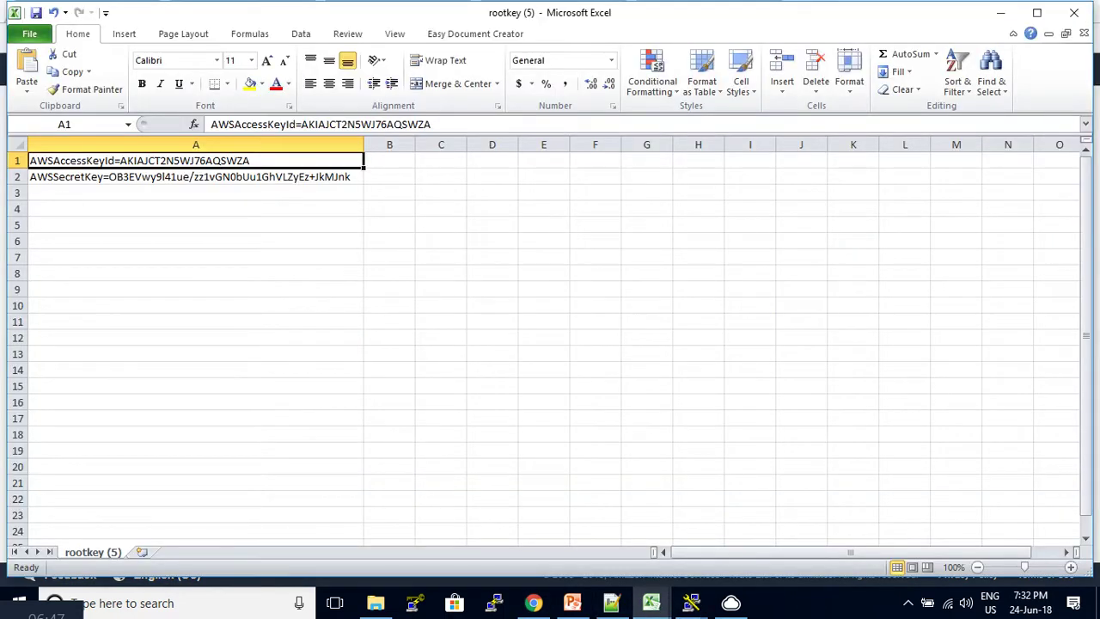
left_click(185, 241)
left_click(131, 163)
left_click(560, 434)
- In Notepad++, copy the colon-separated access key ID and secret key from the echo command and compare them with the rootkey file
left_click(611, 602)
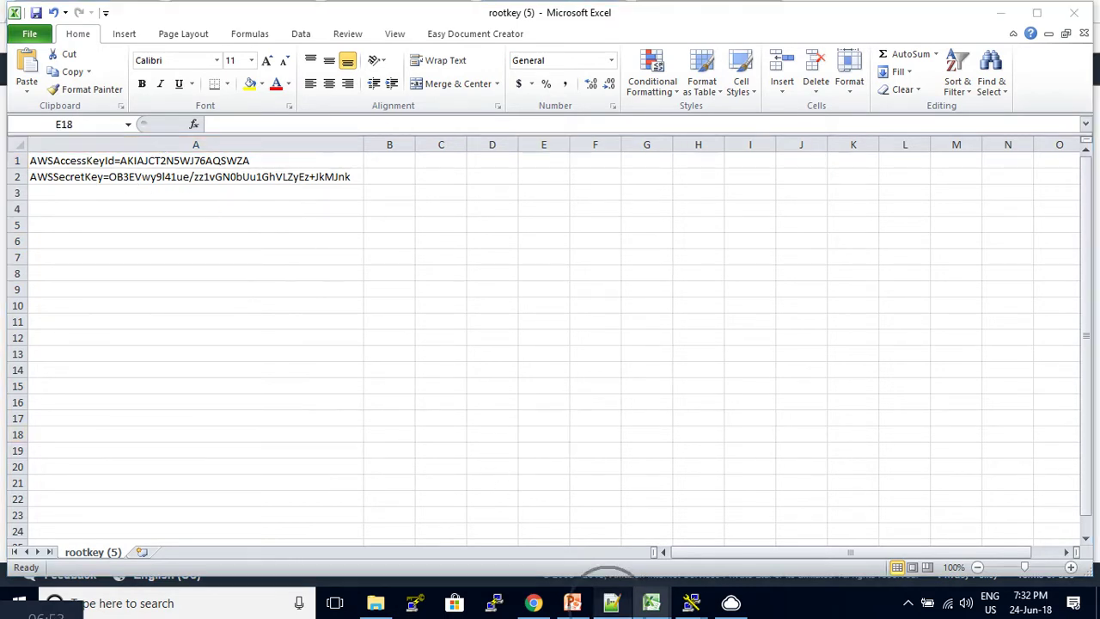
key("ctrl+End")
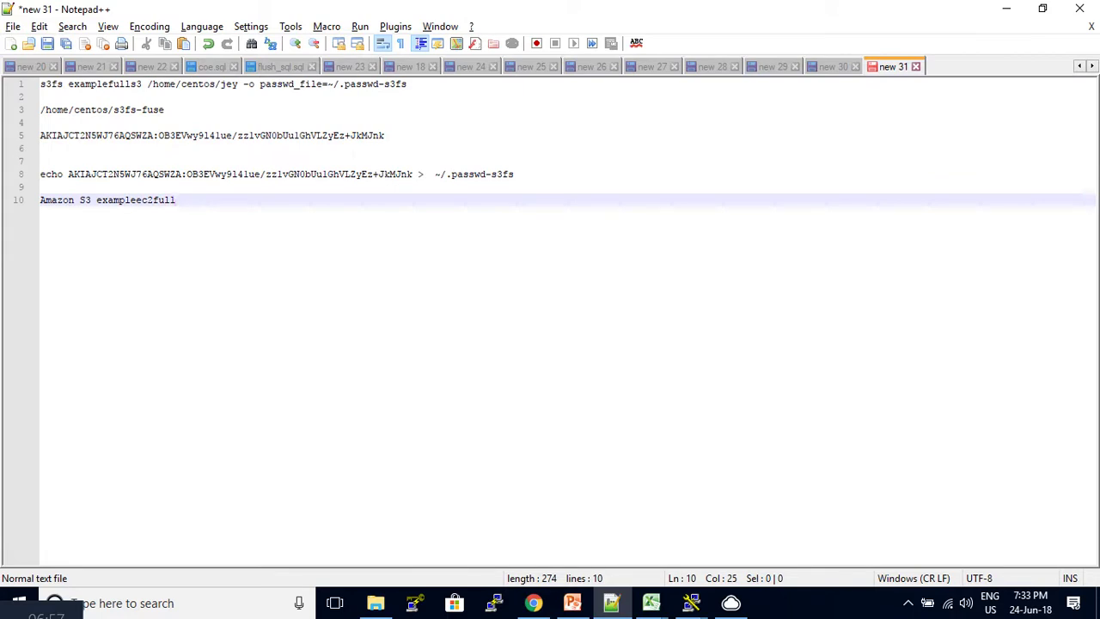
left_click_drag(159, 135, 155, 135)
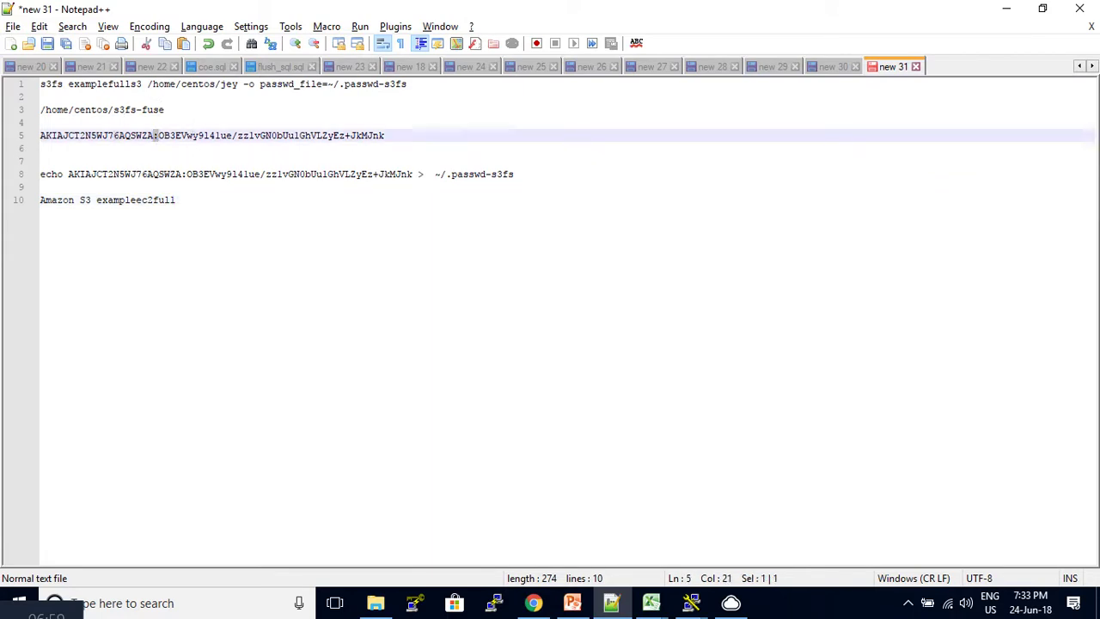
left_click(21, 174)
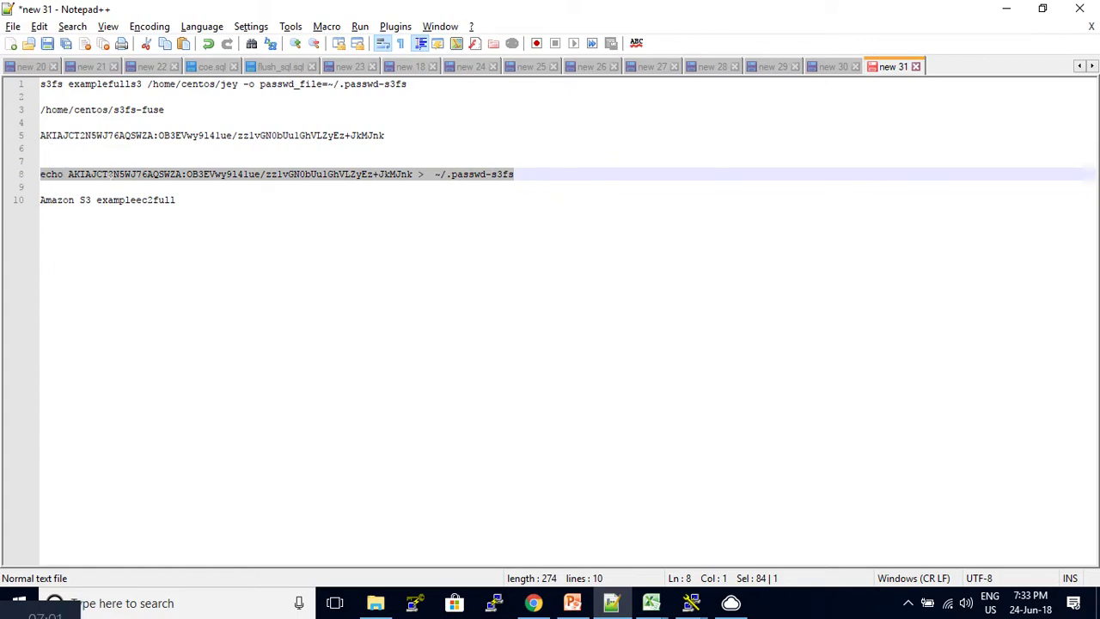
key("Down")
left_click_drag(68, 175, 416, 177)
key("alt+Tab")
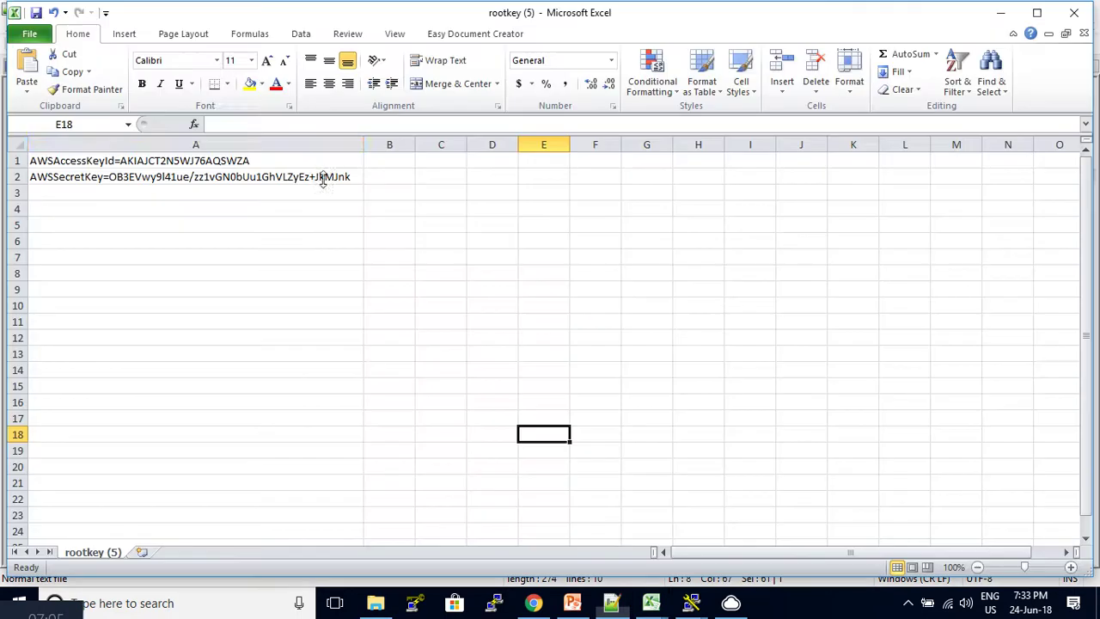
key("alt+Tab")
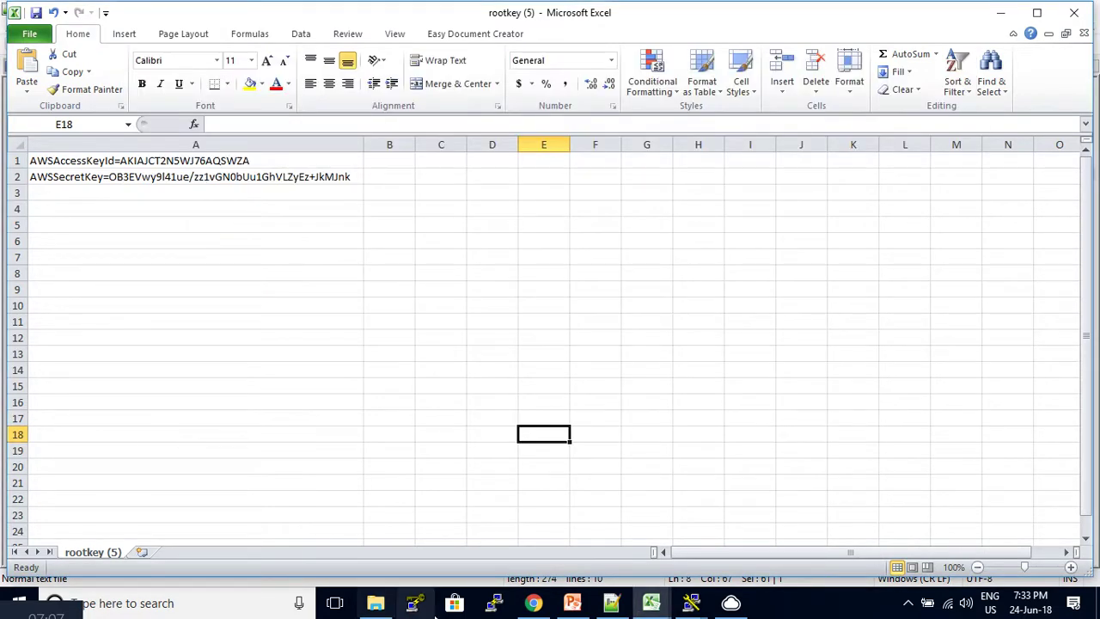
- Paste the access key ID and secret key pair into ~/.passwd-s3fs in the PuTTY session, then save and quit vi
mouse_move(698, 607)
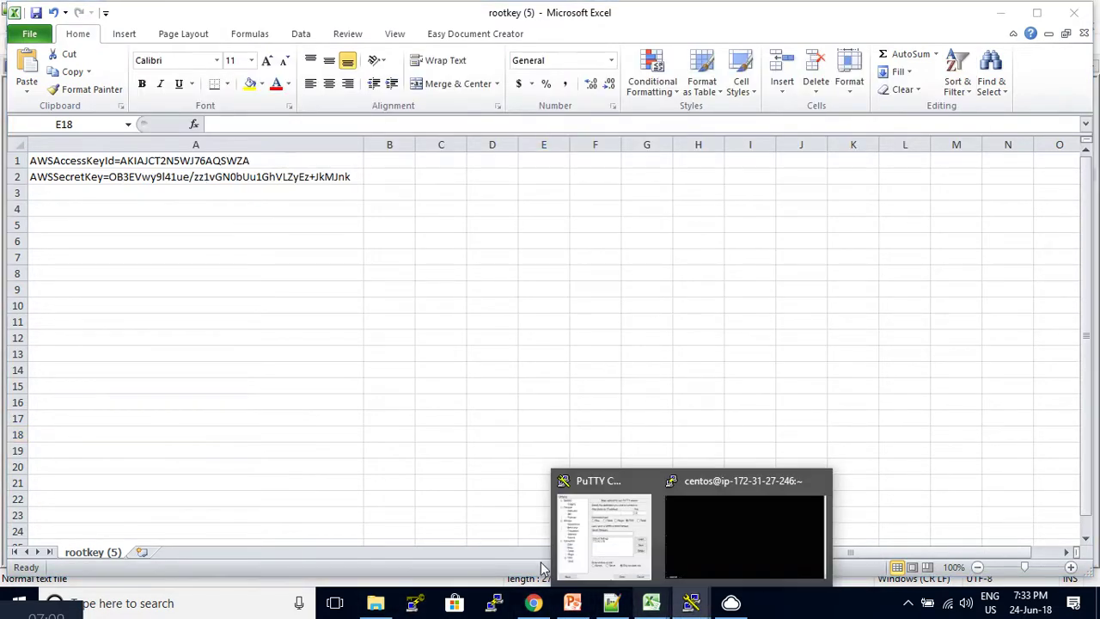
left_click(661, 518)
right_click(377, 217)
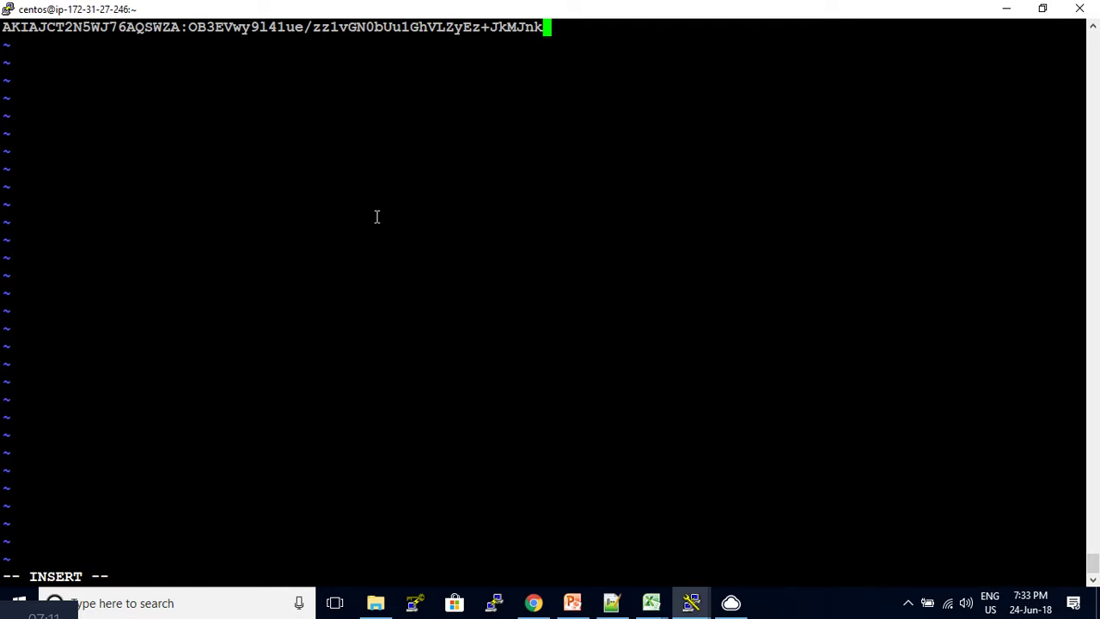
key("Escape")
type(":wq")
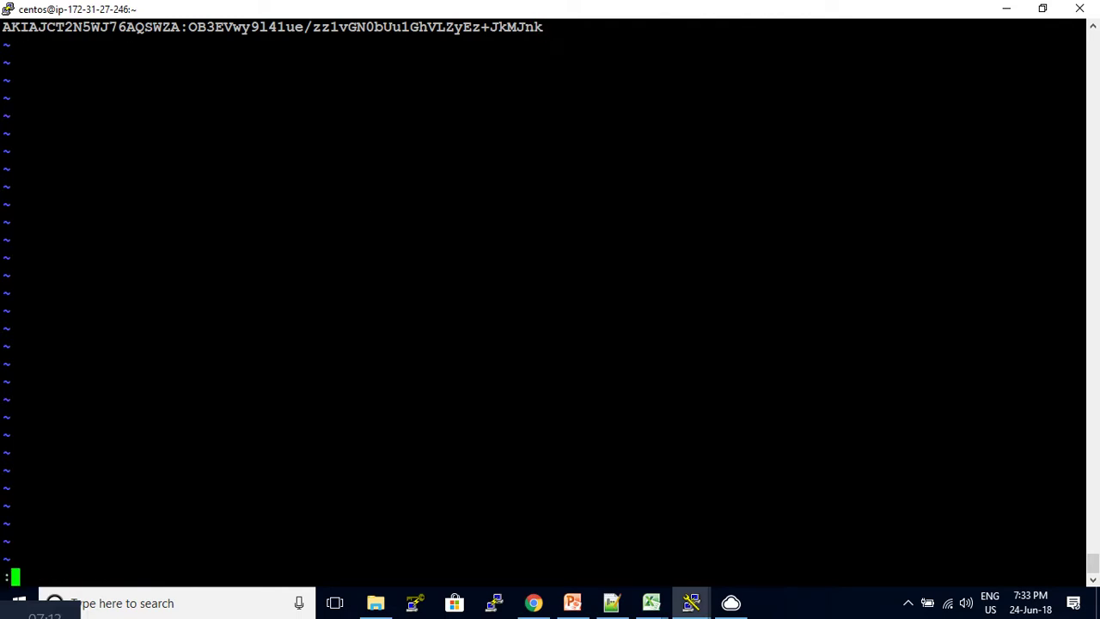
key("Return")
- List the home directory with ls -ltr, and again with ls -ltar to include hidden files
type("ls -ltr")
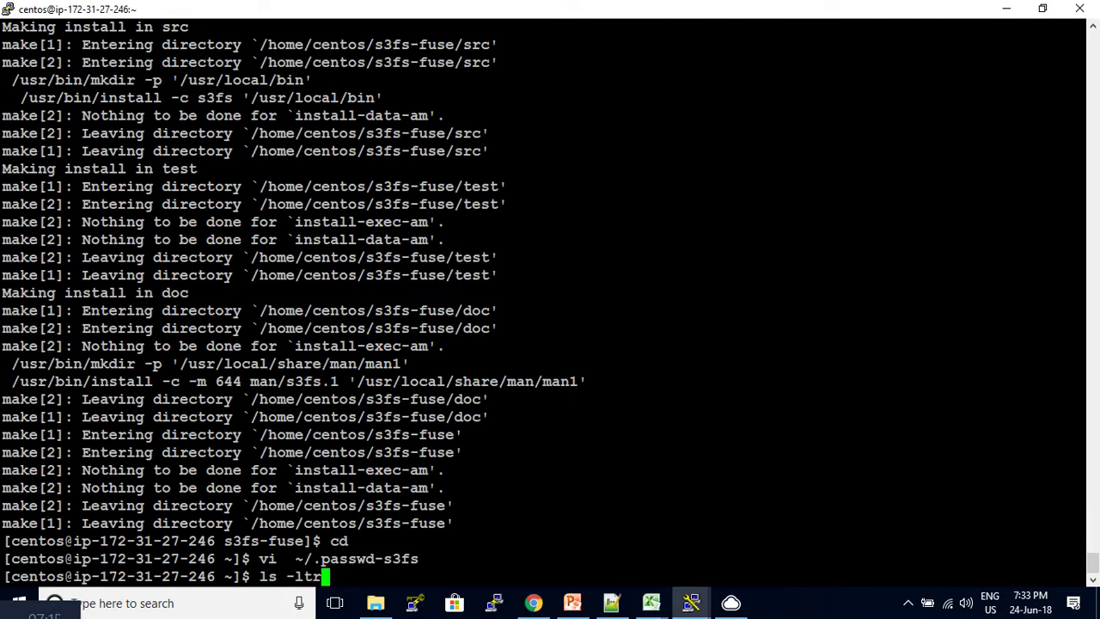
key("Return")
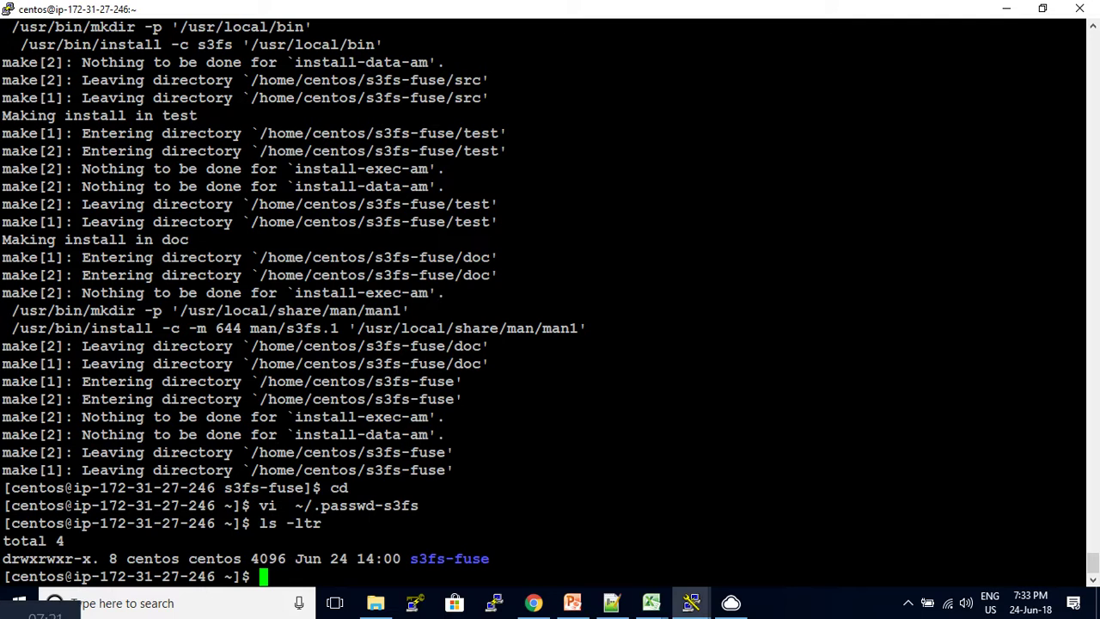
type("ls -ltar")
key("Return")
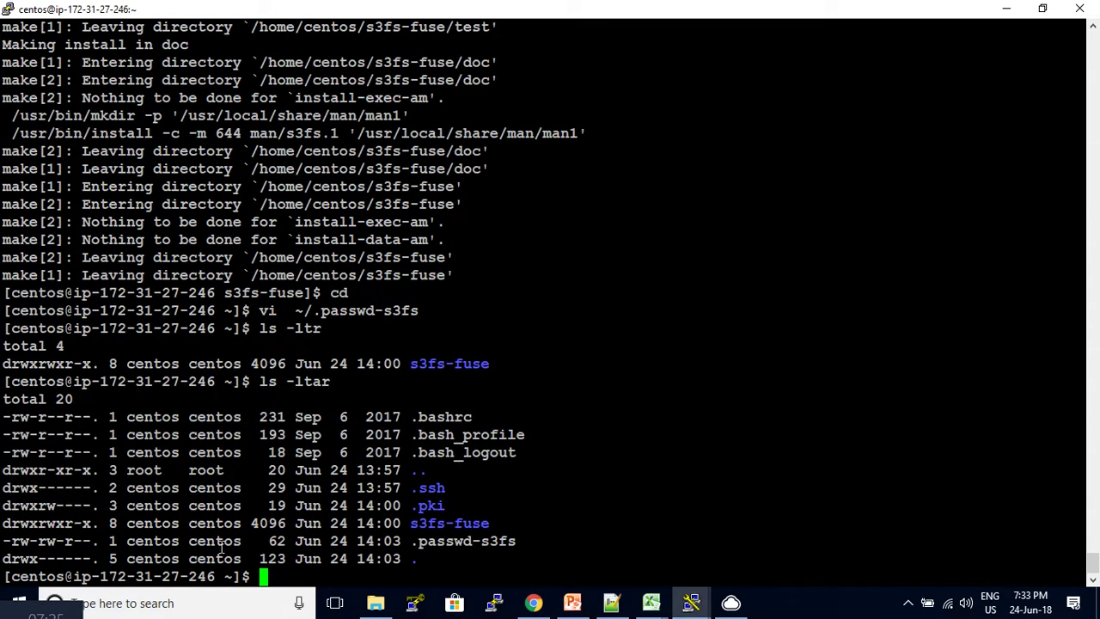
- Copy chmod 600 ~/.passwd-s3fs from the README and run it on the instance to set owner-only permissions
key("alt+Tab")
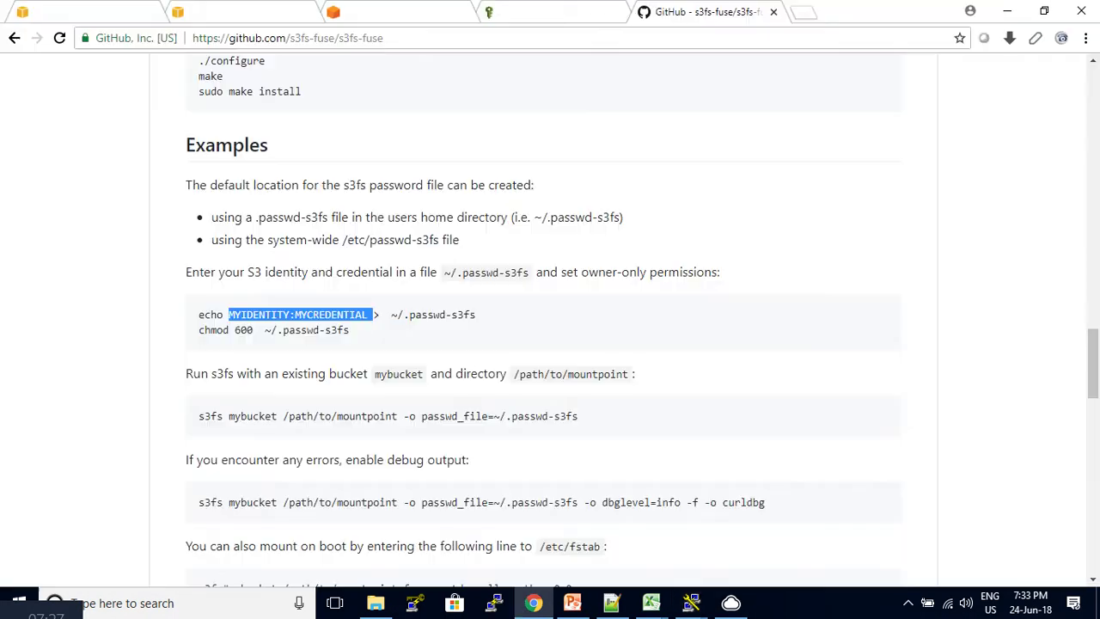
left_click_drag(200, 332, 361, 349)
key("ctrl+c")
key("alt+Tab")
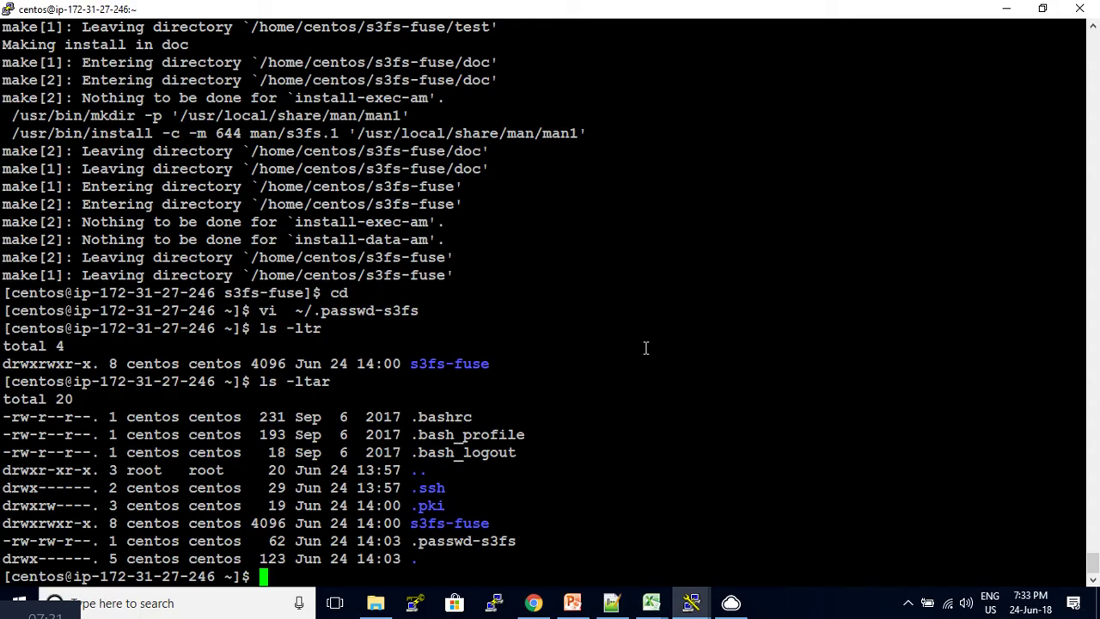
right_click(692, 297)
key("Return")
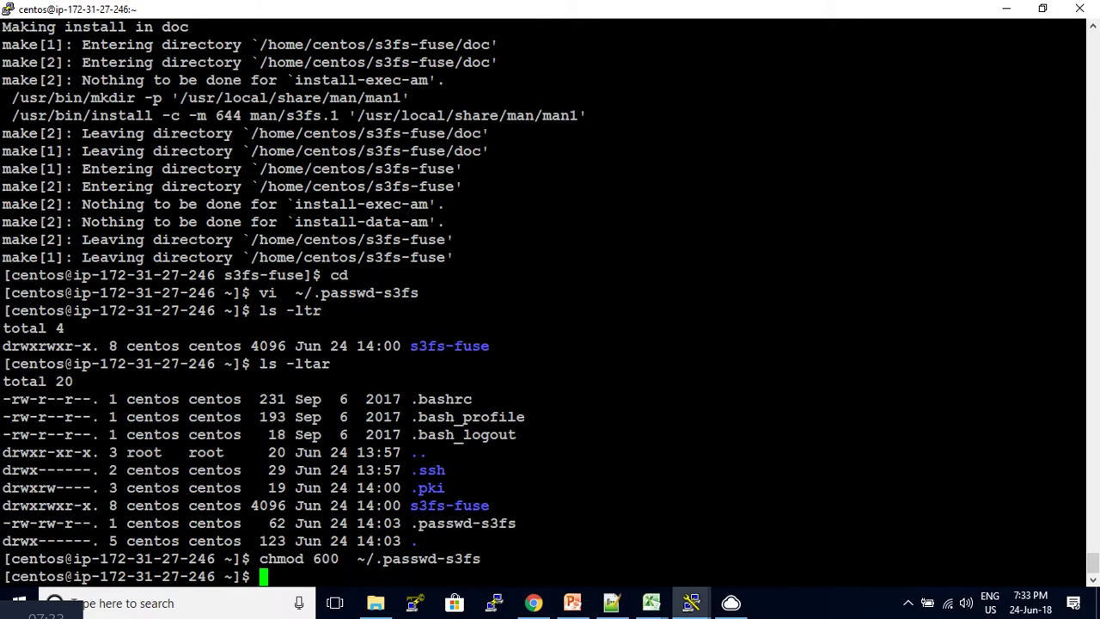
- Examine the mybucket and /path/to/mountpoint arguments in the README's s3fs run example and return to the PuTTY session
key("alt+Tab")
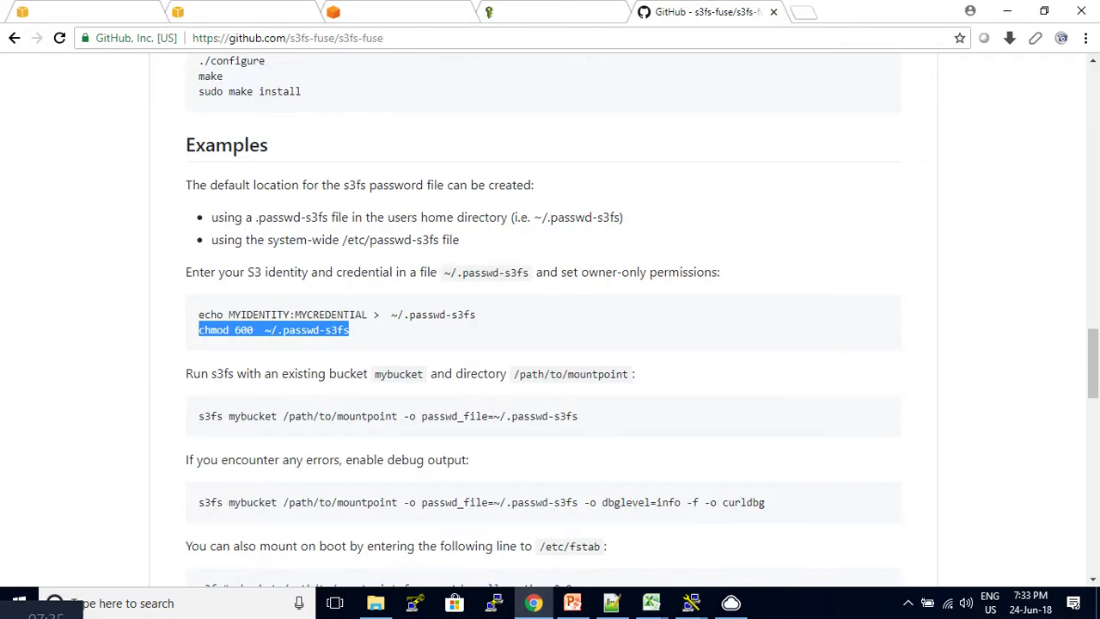
scroll(550, 318, "down", 2)
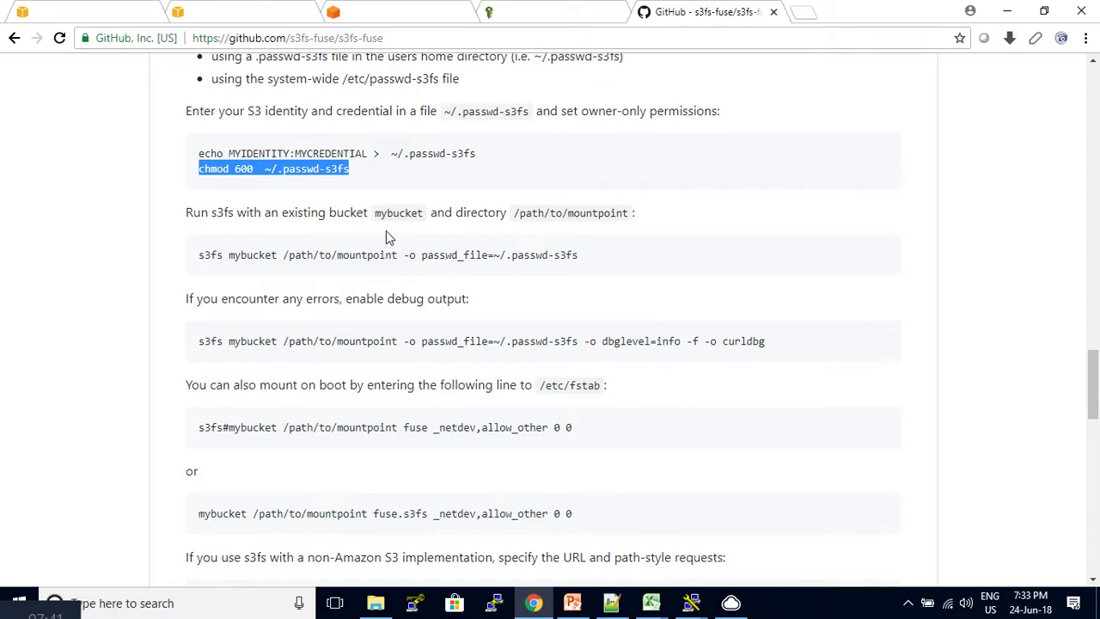
double_click(399, 212)
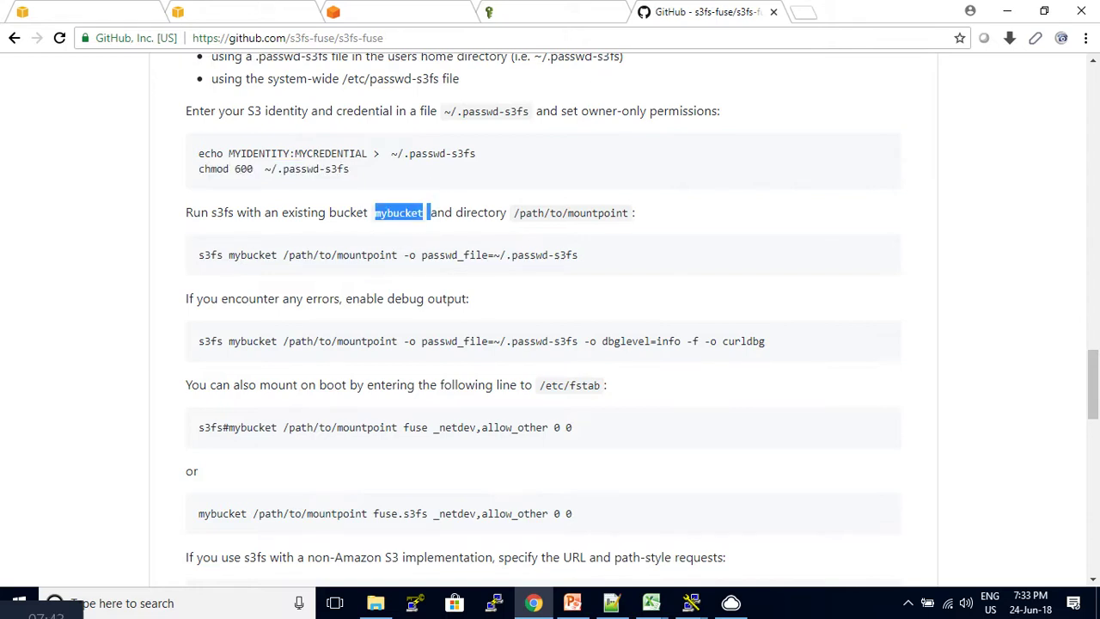
left_click_drag(514, 213, 639, 219)
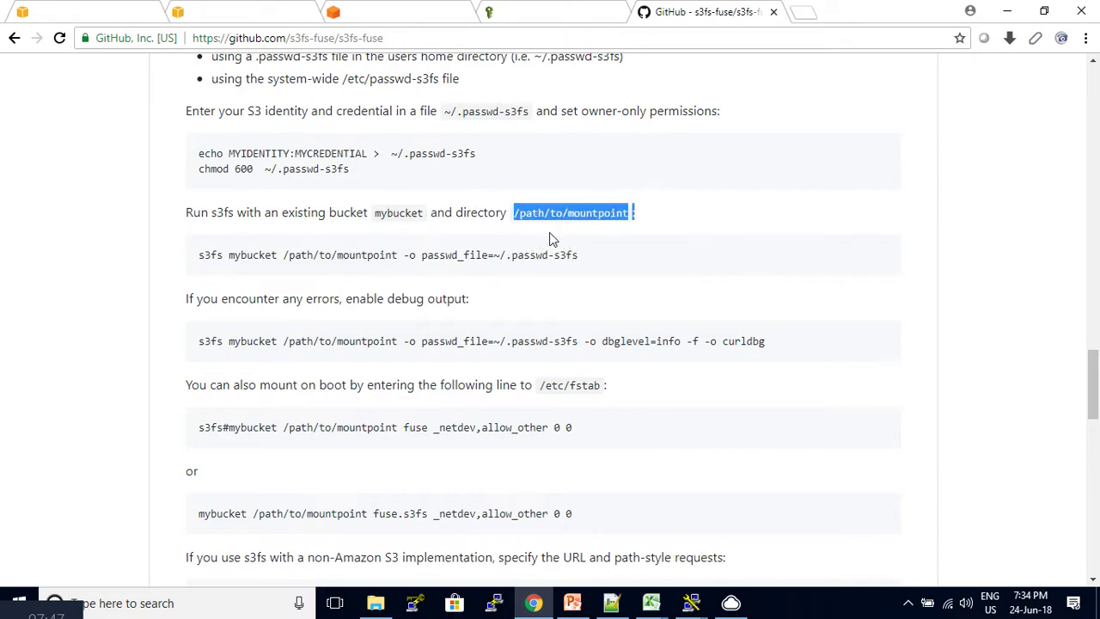
left_click(692, 603)
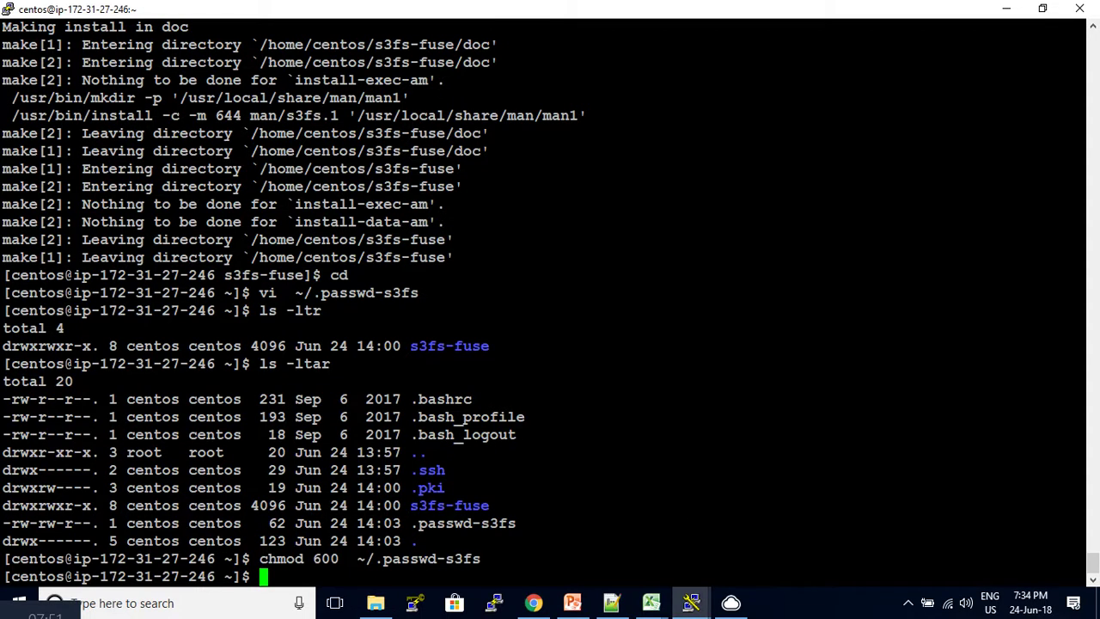
- Create a directory named jey in the home directory, list the contents with ls -ltr and print the working directory path
type("mkdir jey")
key("Return")
type("ls -ltr")
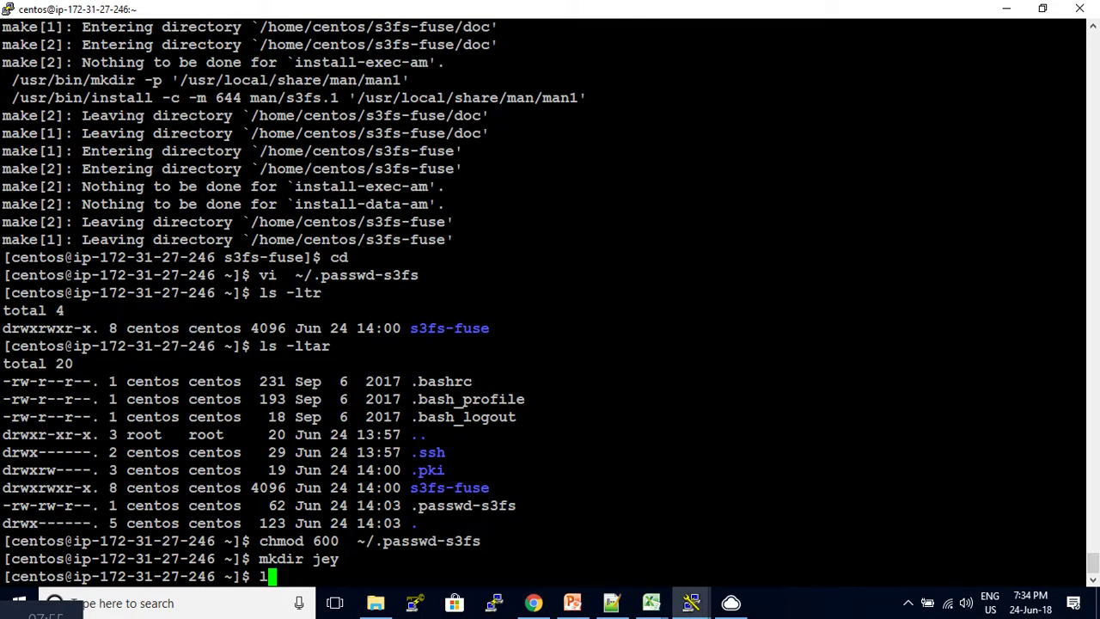
key("Return")
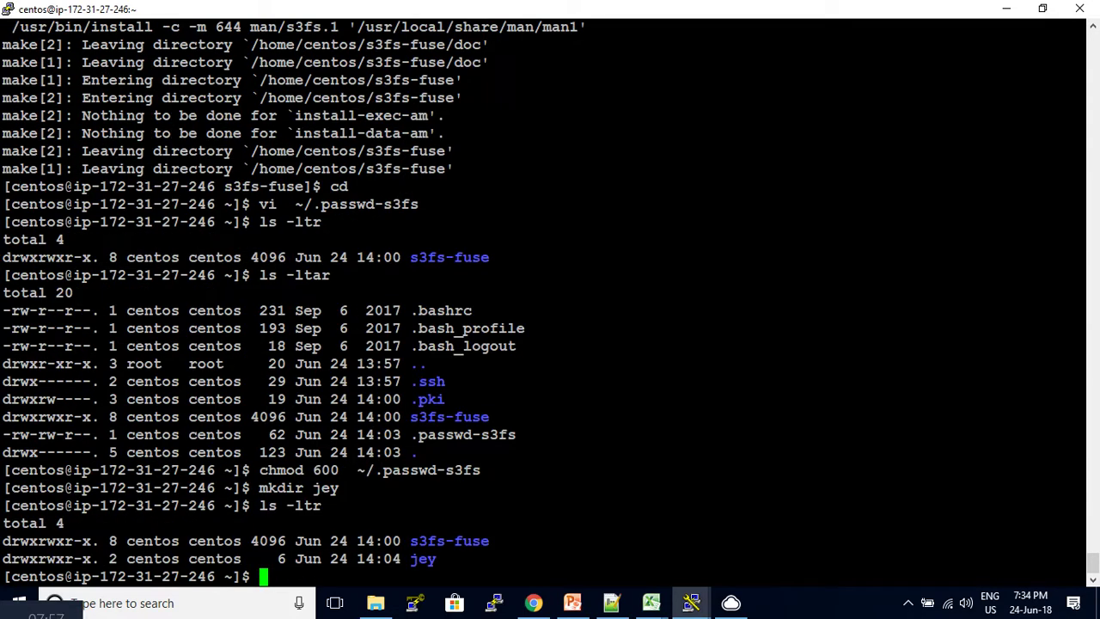
type("pwd")
key("Return")
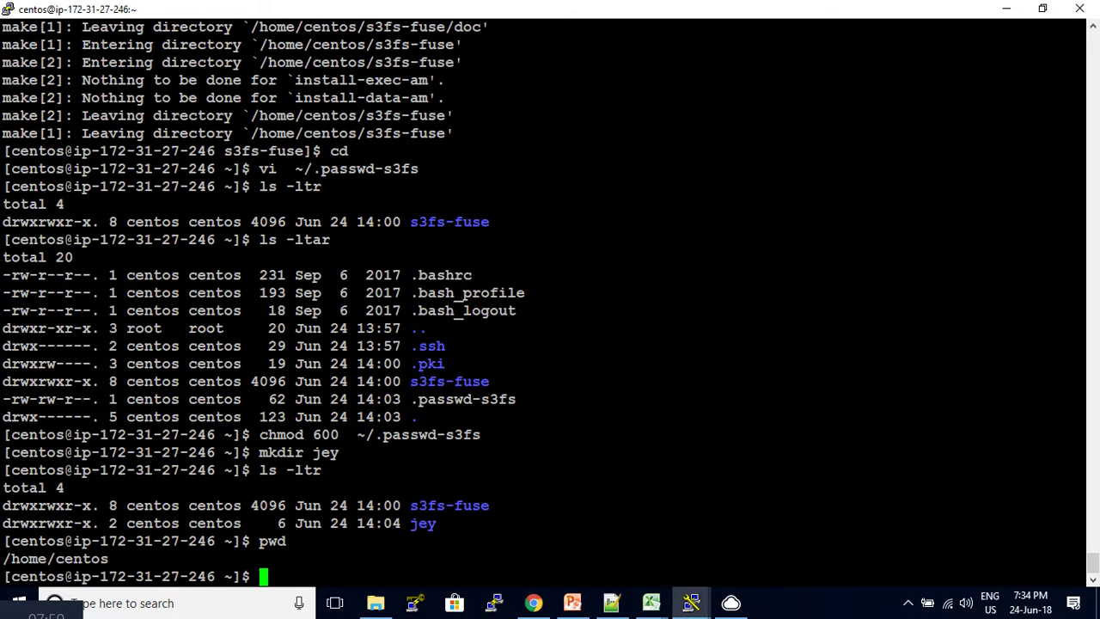
- Copy the working directory path /home/centos into the mount point of the s3fs command in Notepad++, ahead of /jey
triple_click(395, 555)
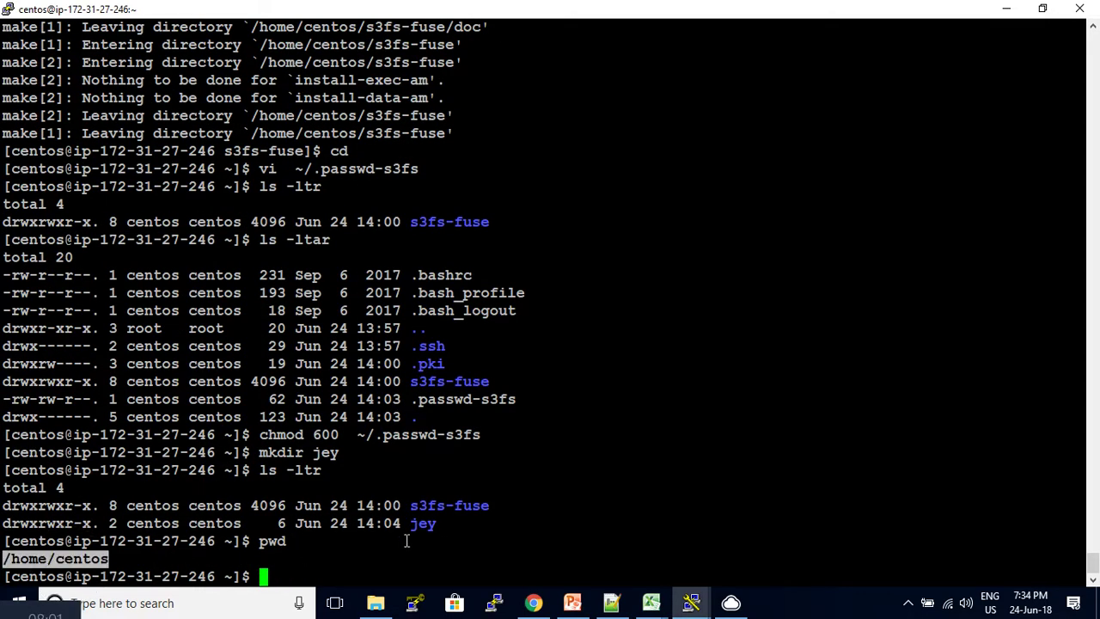
key("alt+Tab")
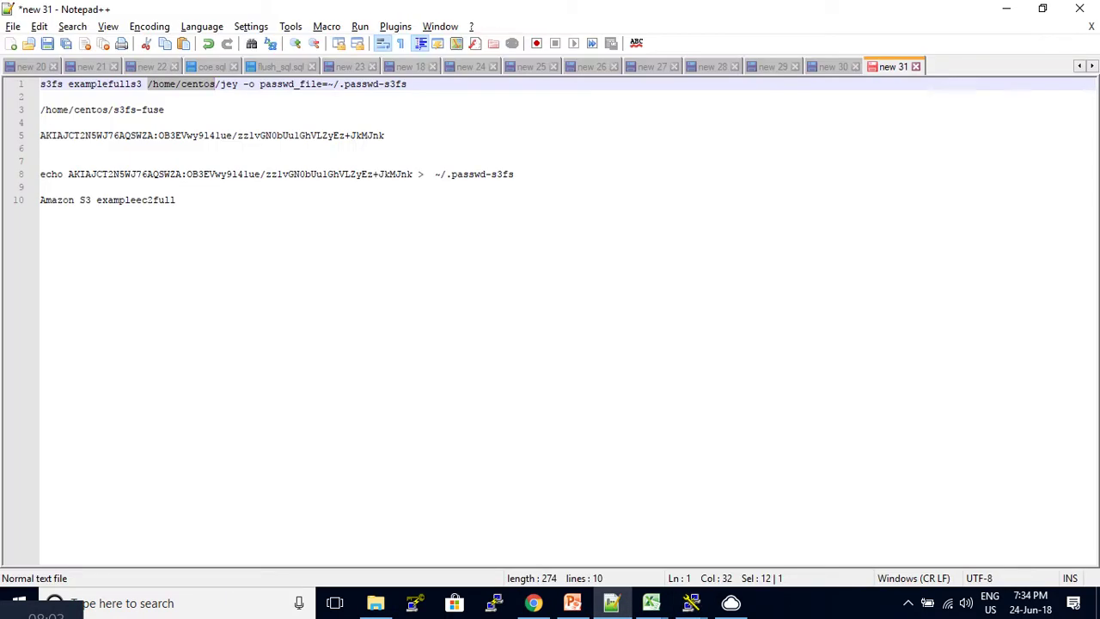
type("/home/centos")
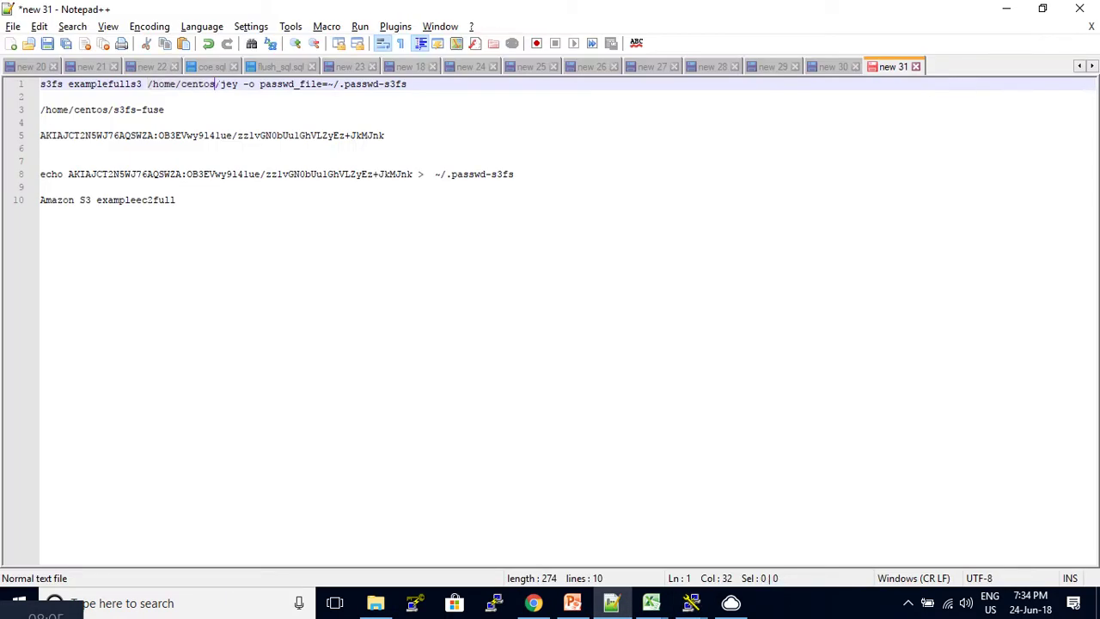
double_click(228, 84)
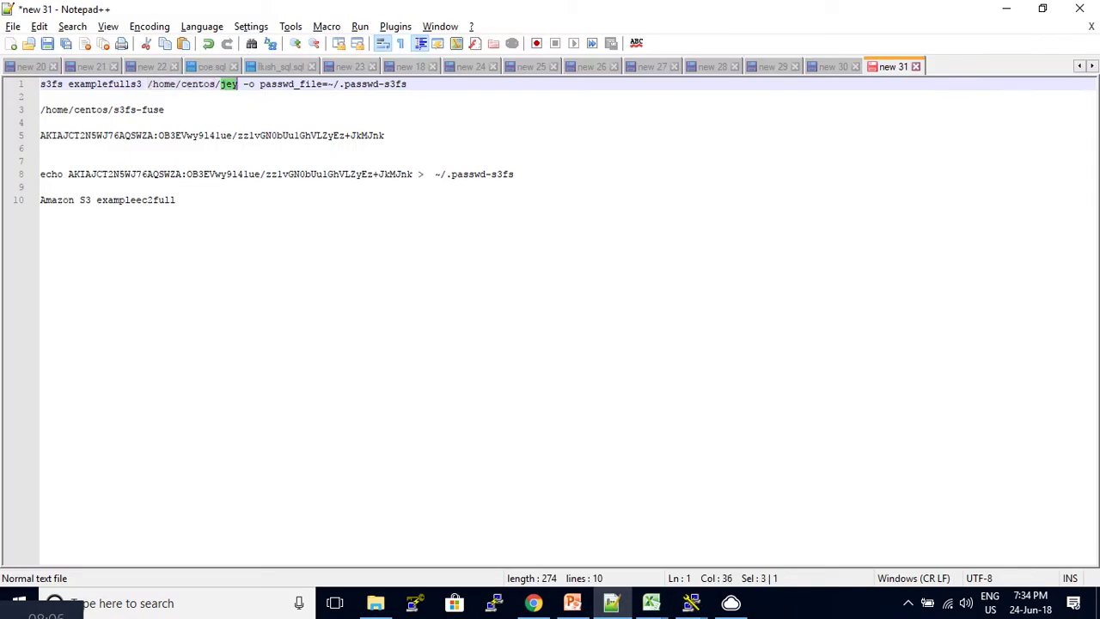
- Copy the bucket name jeyfreecloudmounts3 from the S3 console and substitute it for examplefulls3 in the Notepad++ s3fs command
double_click(99, 84)
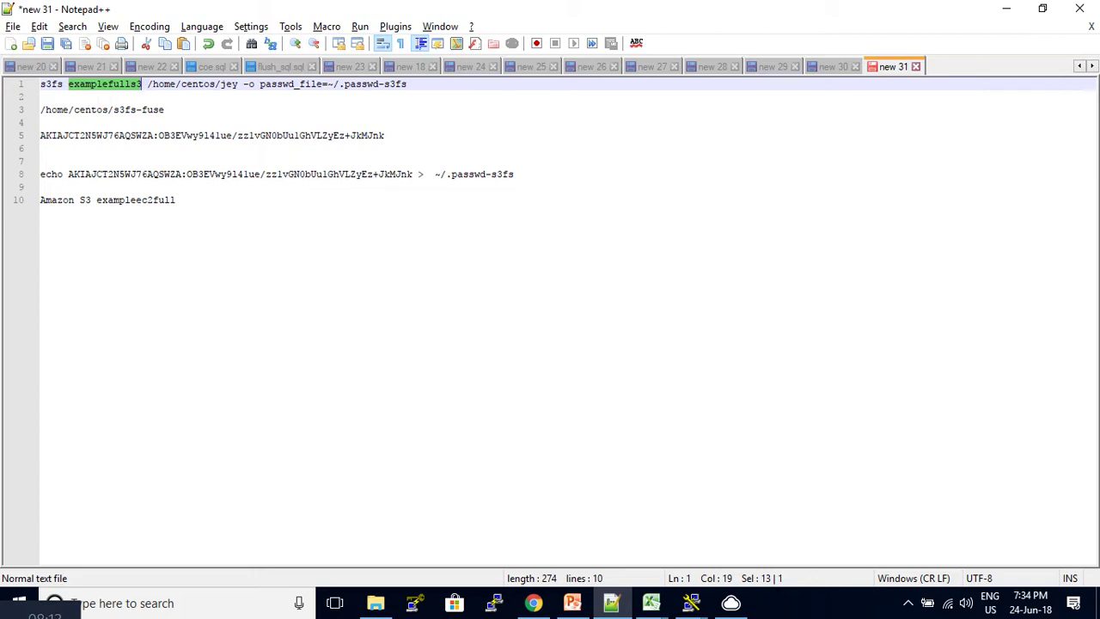
key("alt+Tab")
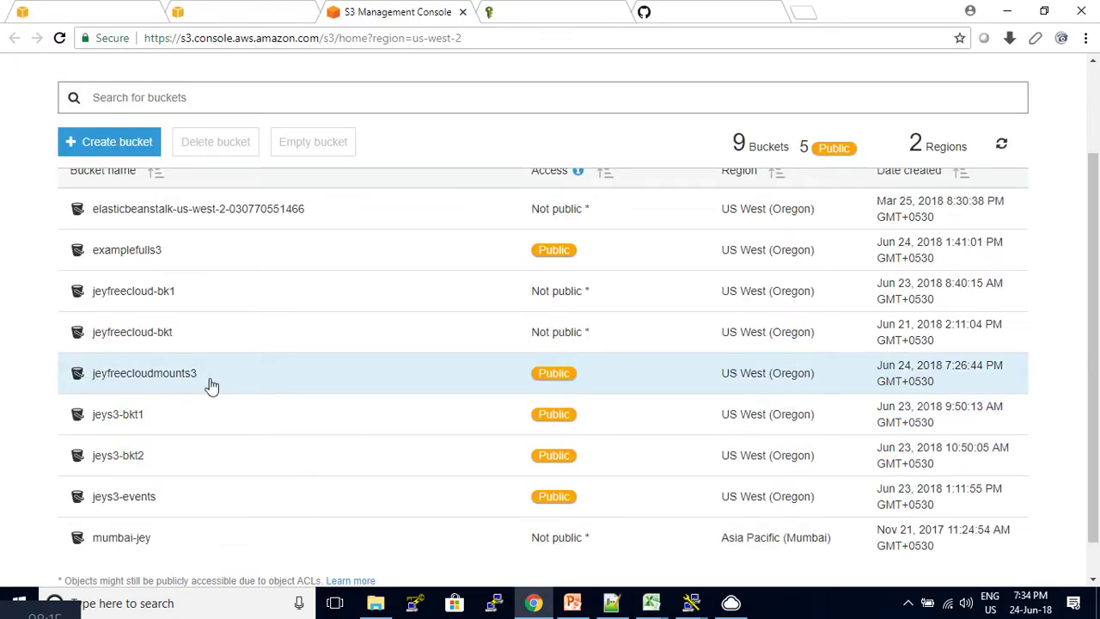
left_click(146, 373)
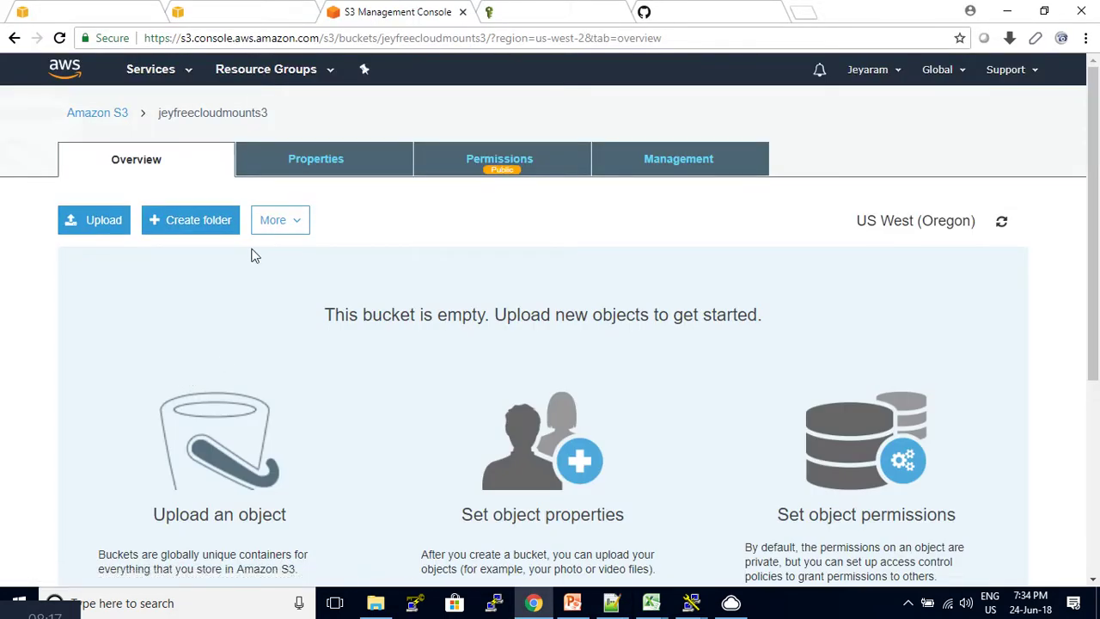
left_click_drag(258, 116, 159, 118)
key("ctrl+c")
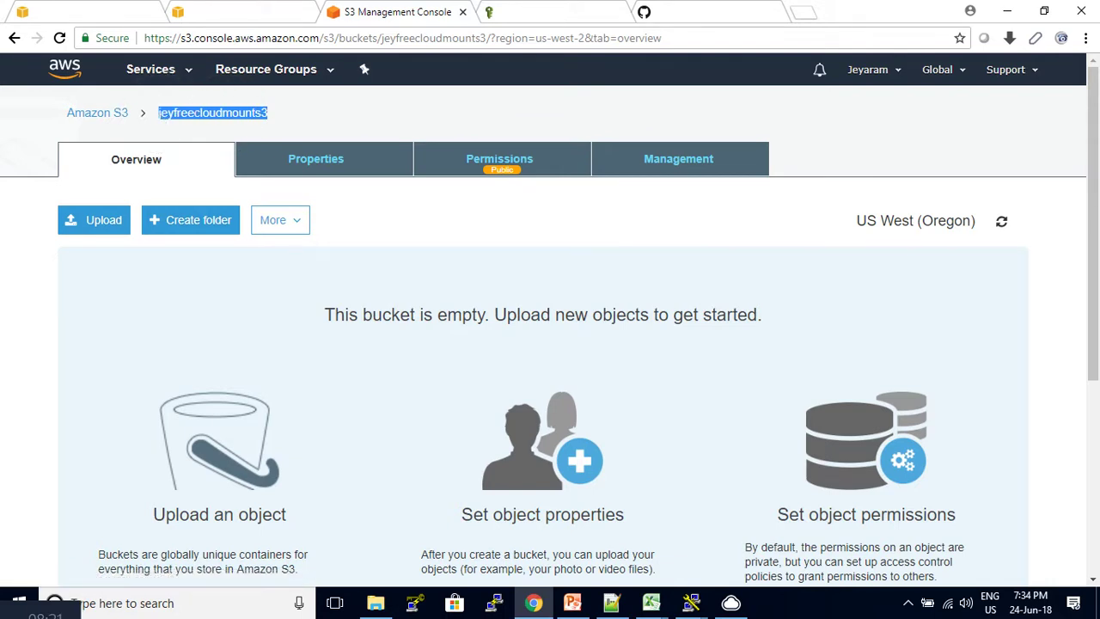
mouse_move(687, 597)
left_click(698, 599)
left_click(745, 530)
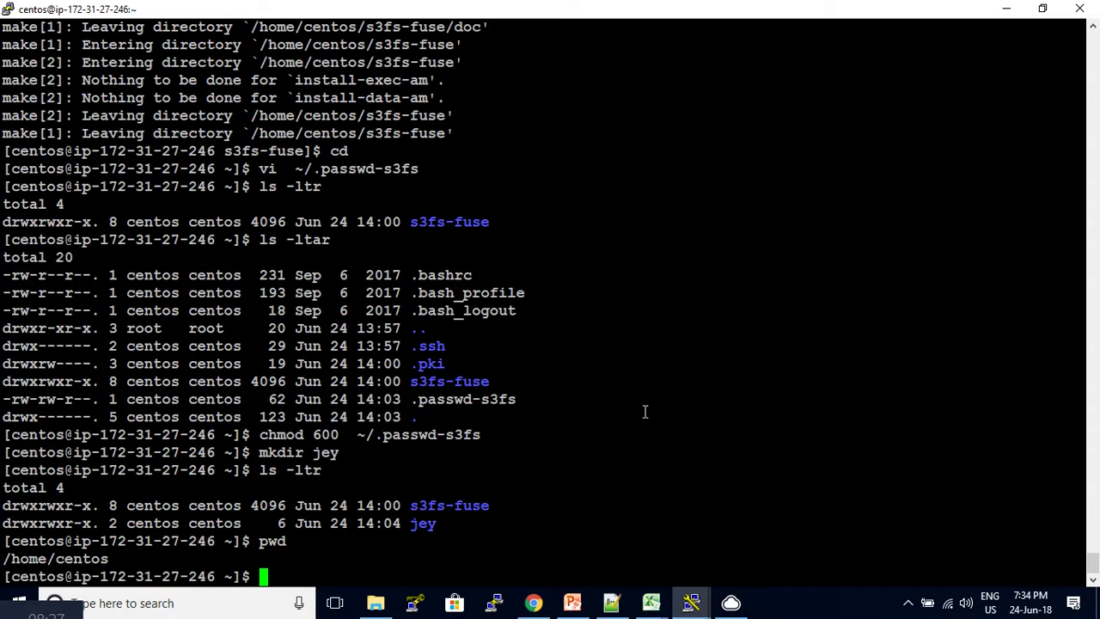
left_click(612, 602)
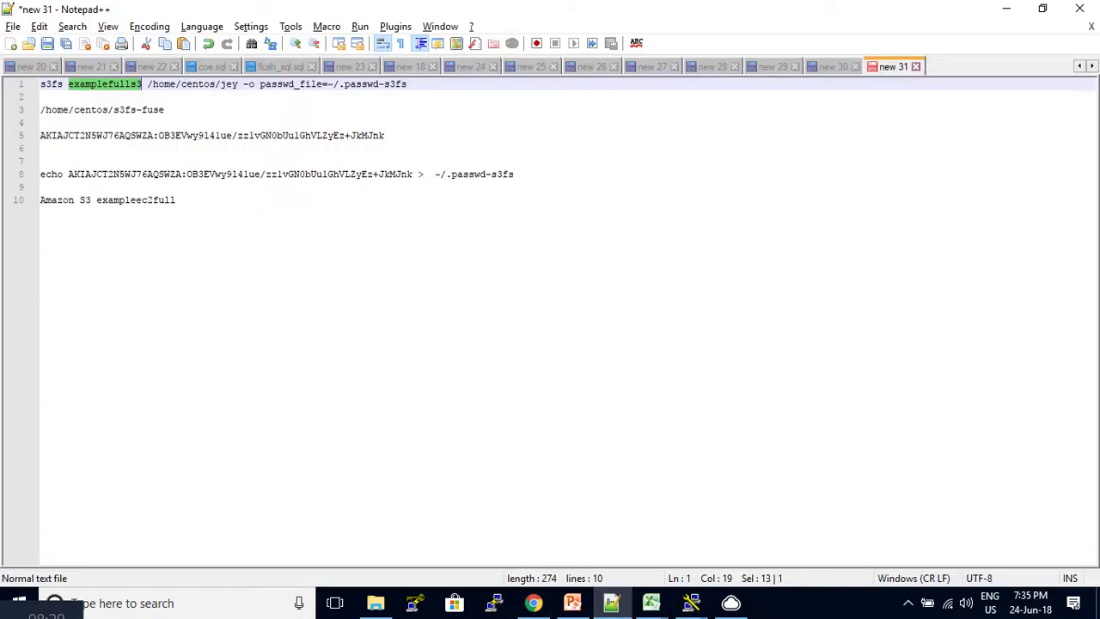
key("ctrl+v")
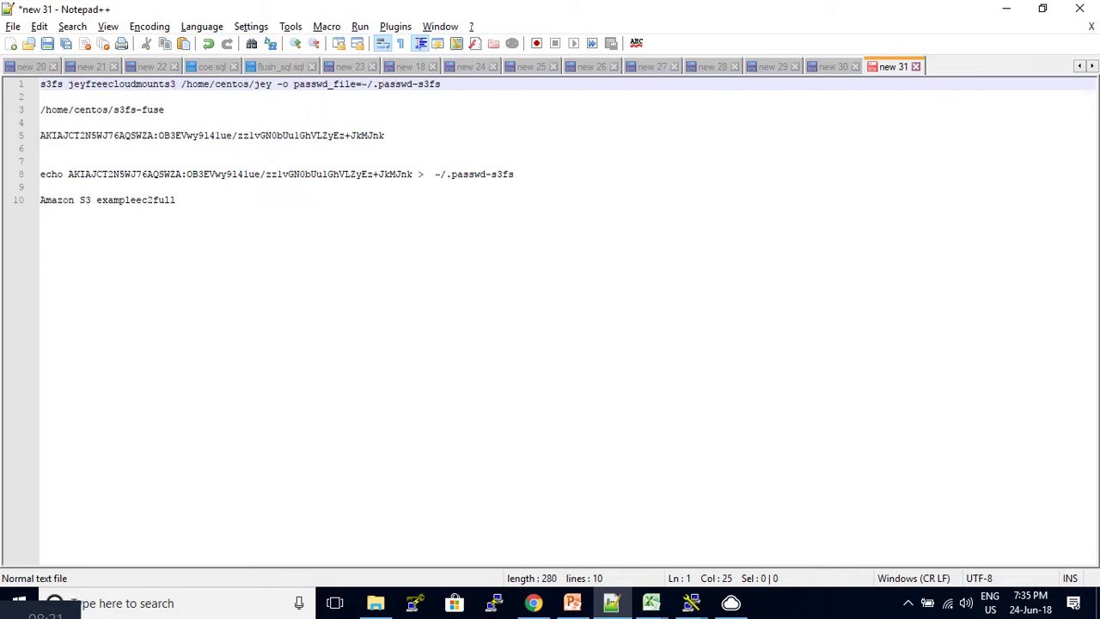
- Copy the s3fs command from Notepad++ and run it in PuTTY to mount jeyfreecloudmounts3 on /home/centos/jey using ~/.passwd-s3fs
left_click_drag(441, 83, 38, 84)
key("ctrl+c")
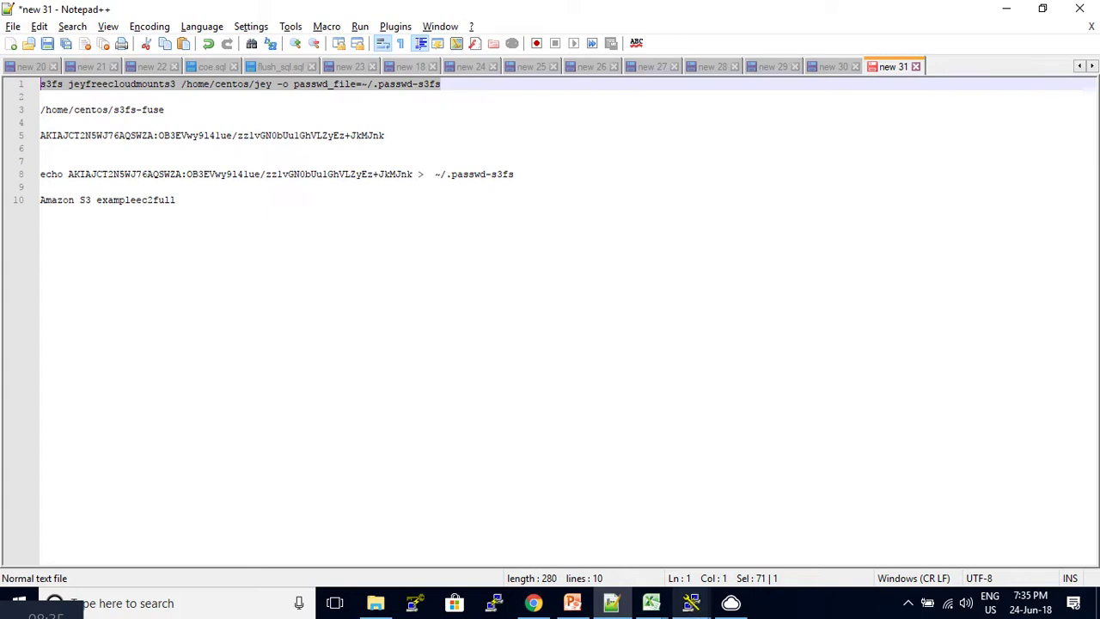
mouse_move(691, 603)
left_click(765, 551)
key("shift+Insert")
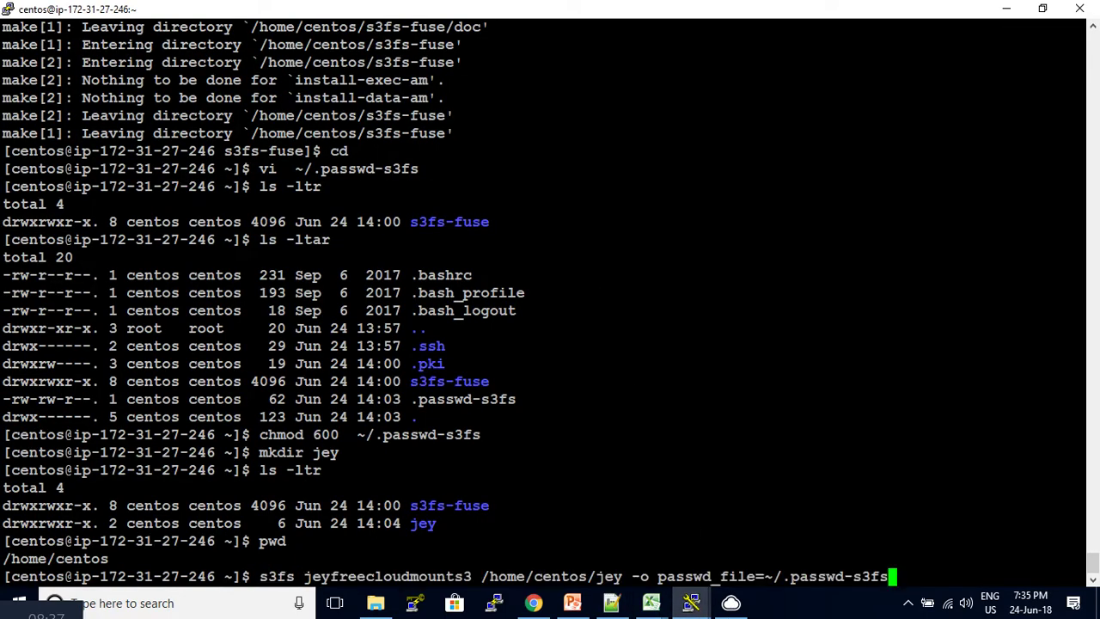
key("Return")
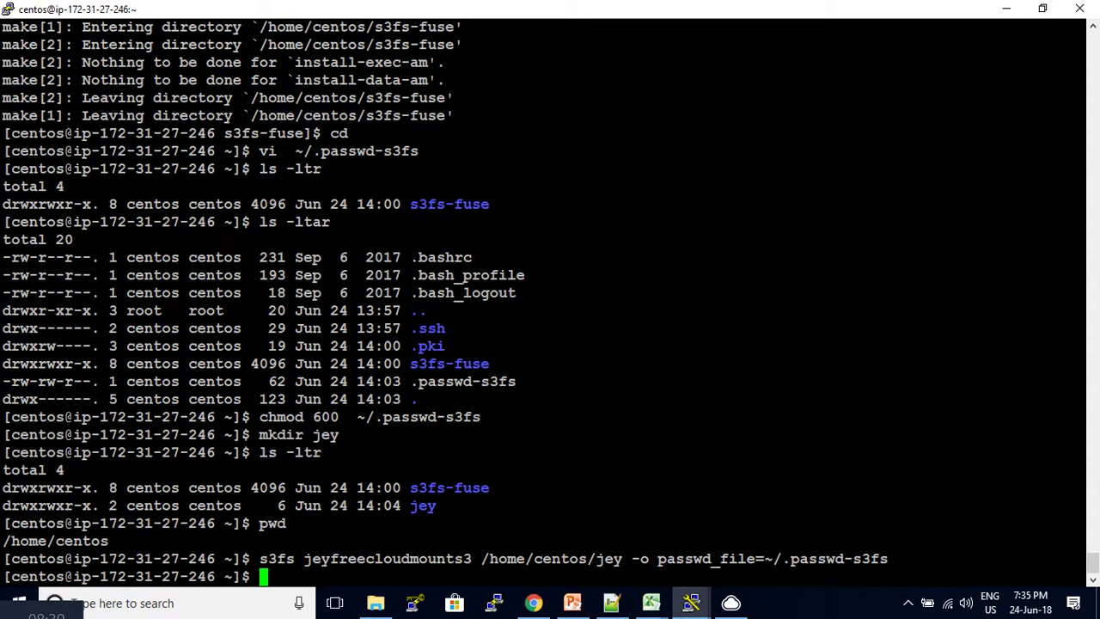
- List the home directory with ls -ltr and examine the permissions of the jey directory
type("ls -ltr")
key("Return")
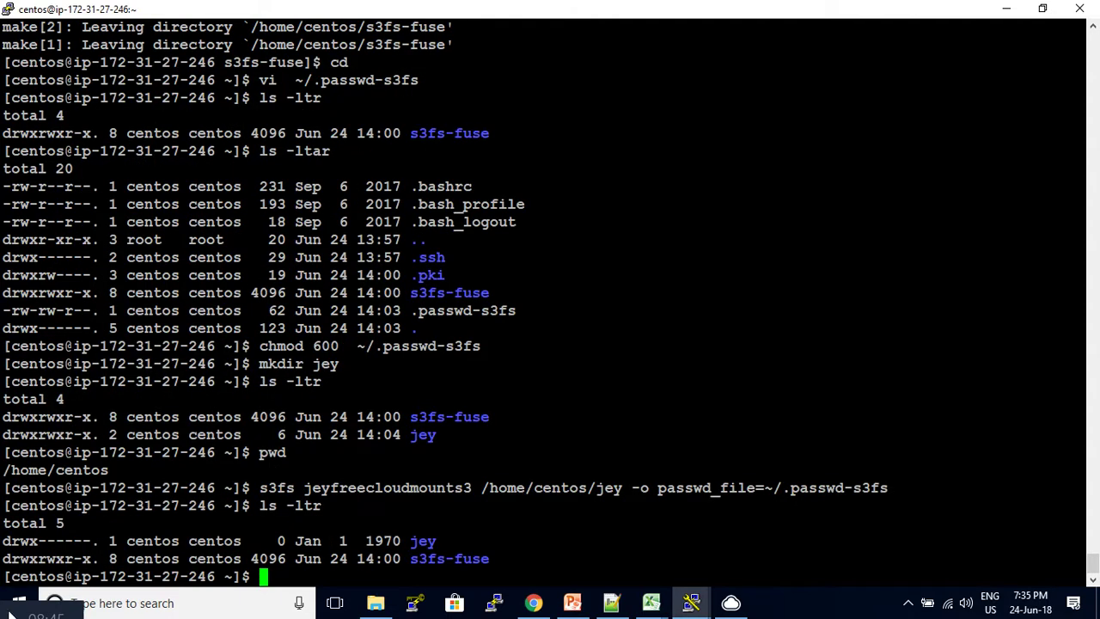
double_click(69, 539)
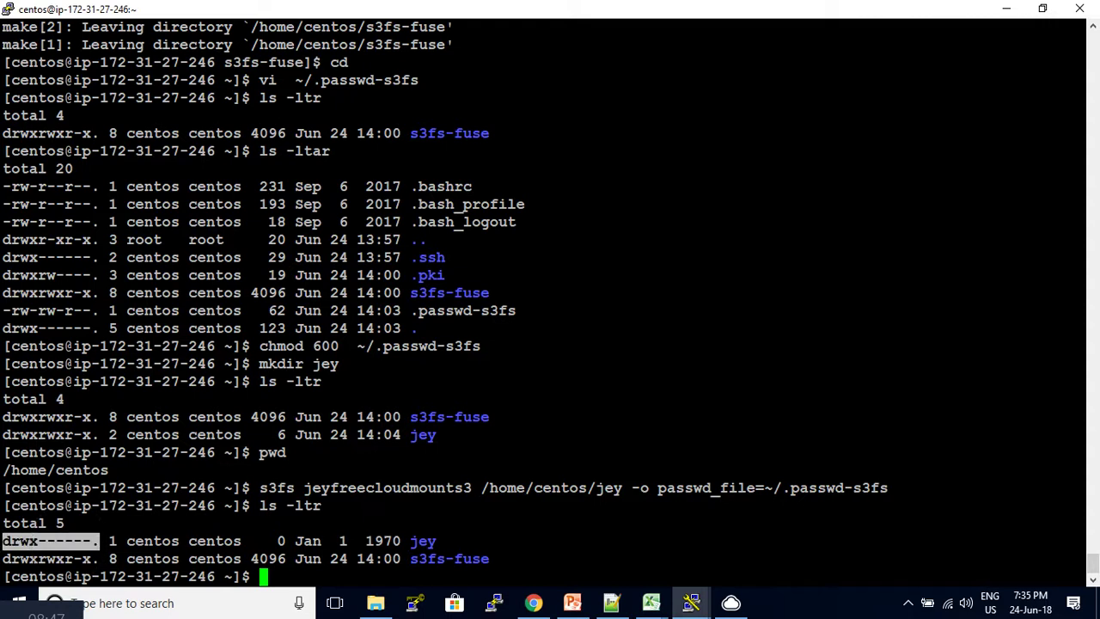
double_click(58, 540)
left_click(706, 559)
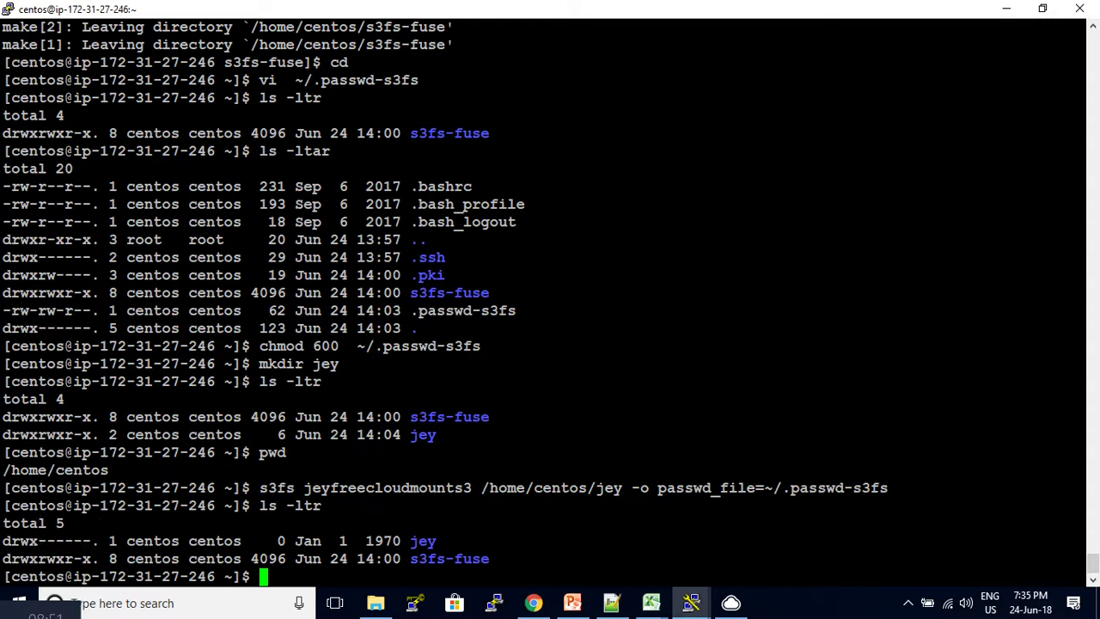
- Check the mounted filesystems with df -h and copy the s3fs mount path /home/centos/jey
type("df -h")
key("Return")
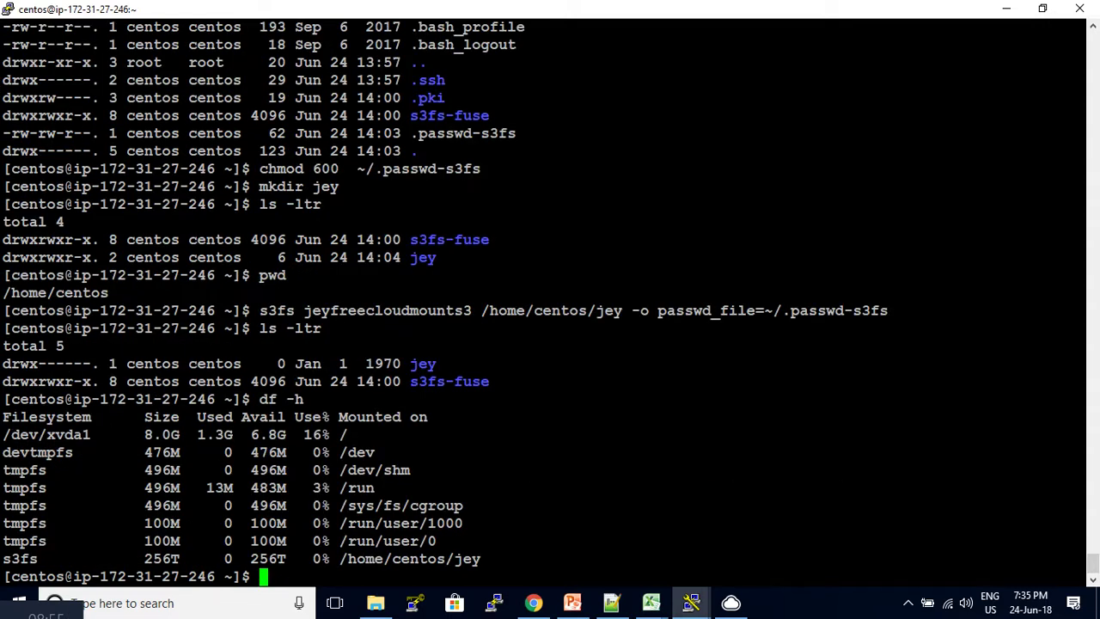
double_click(376, 559)
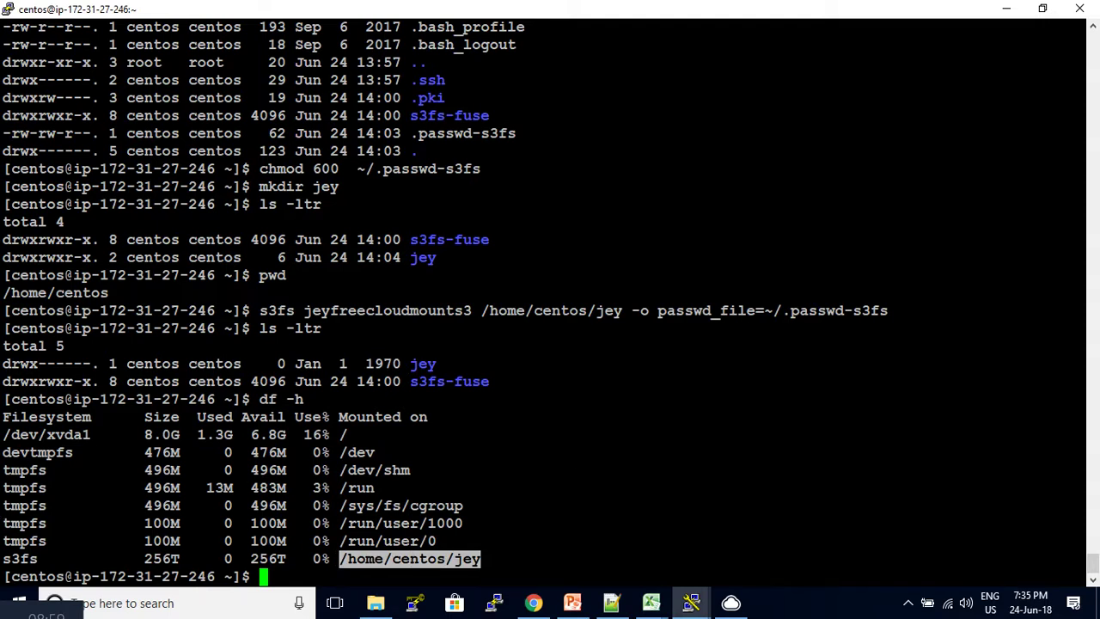
- Change into the s3fs-fuse directory and list its files with ls -ltr
type("cd s3")
key("Tab")
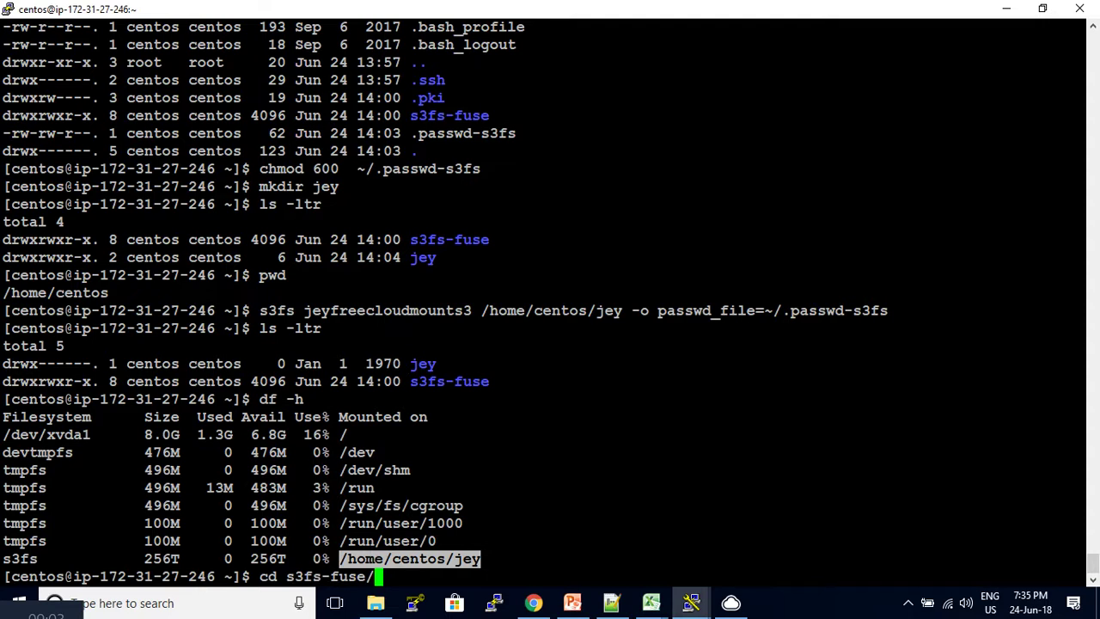
key("Return")
type("ls -ltr")
key("Return")
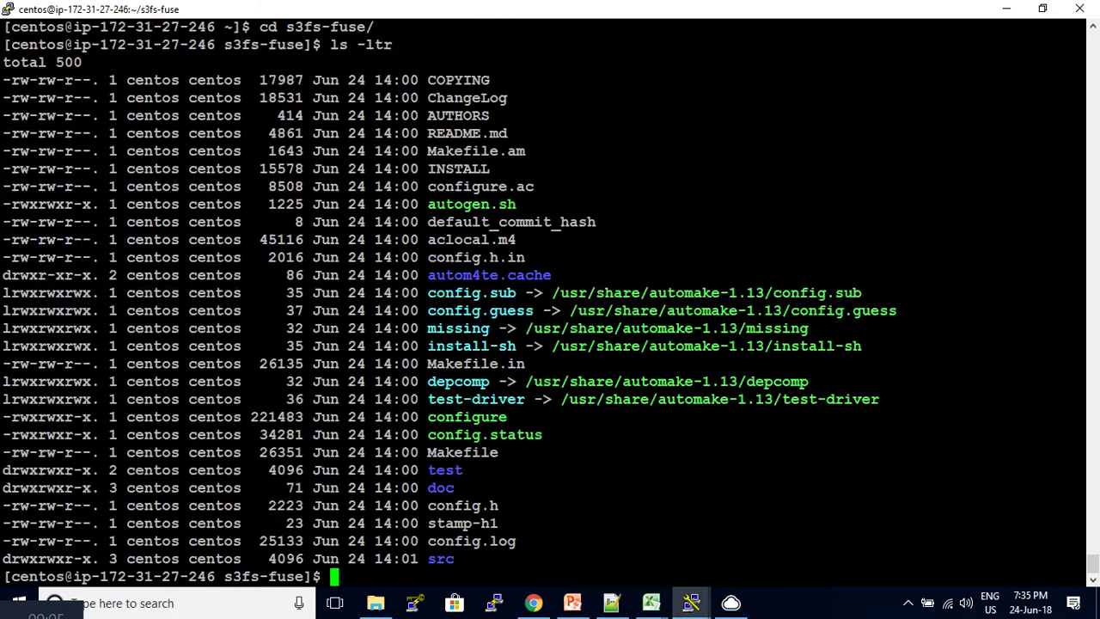
- Copy config.h, stamp-h1 and config.log from s3fs-fuse to the mounted directory /home/centos/jey with cp
type("cp")
double_click(462, 505)
right_click(455, 516)
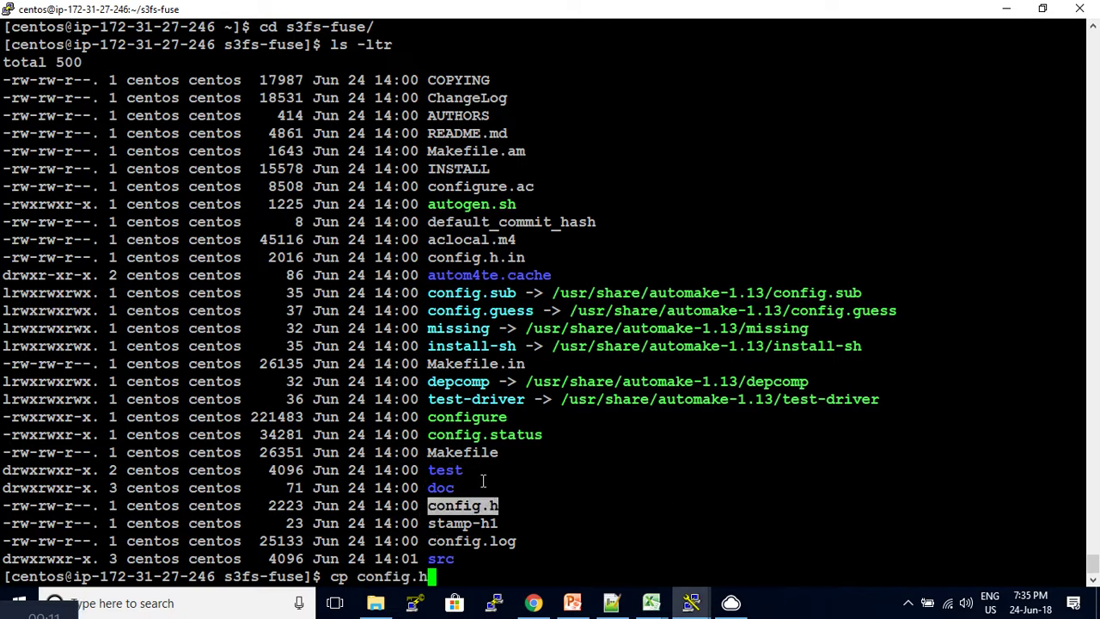
double_click(458, 524)
right_click(604, 509)
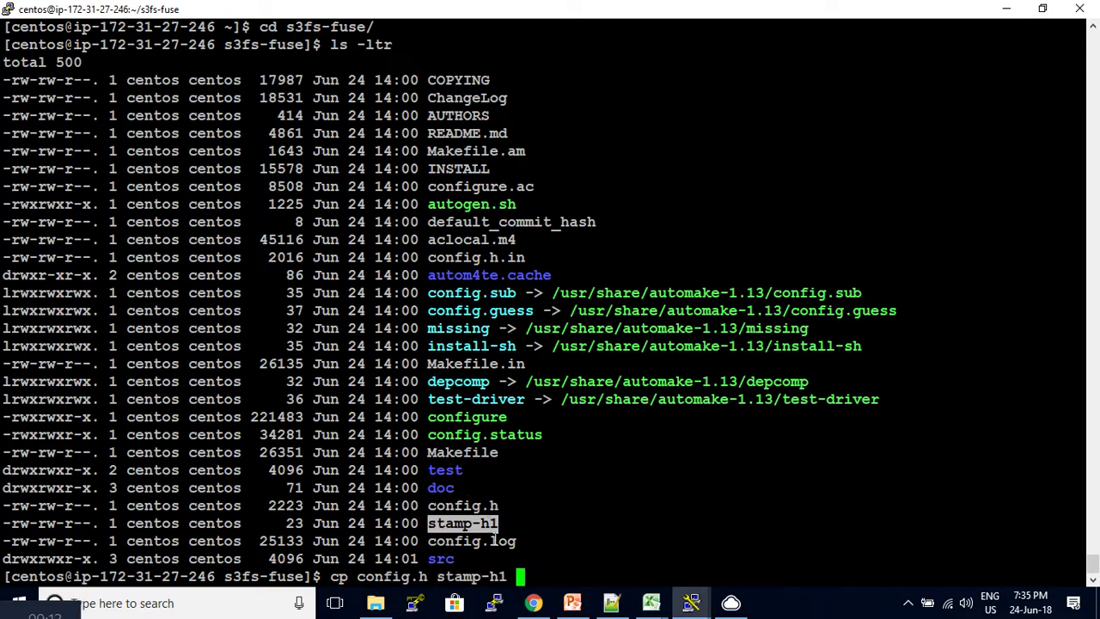
double_click(494, 540)
right_click(673, 502)
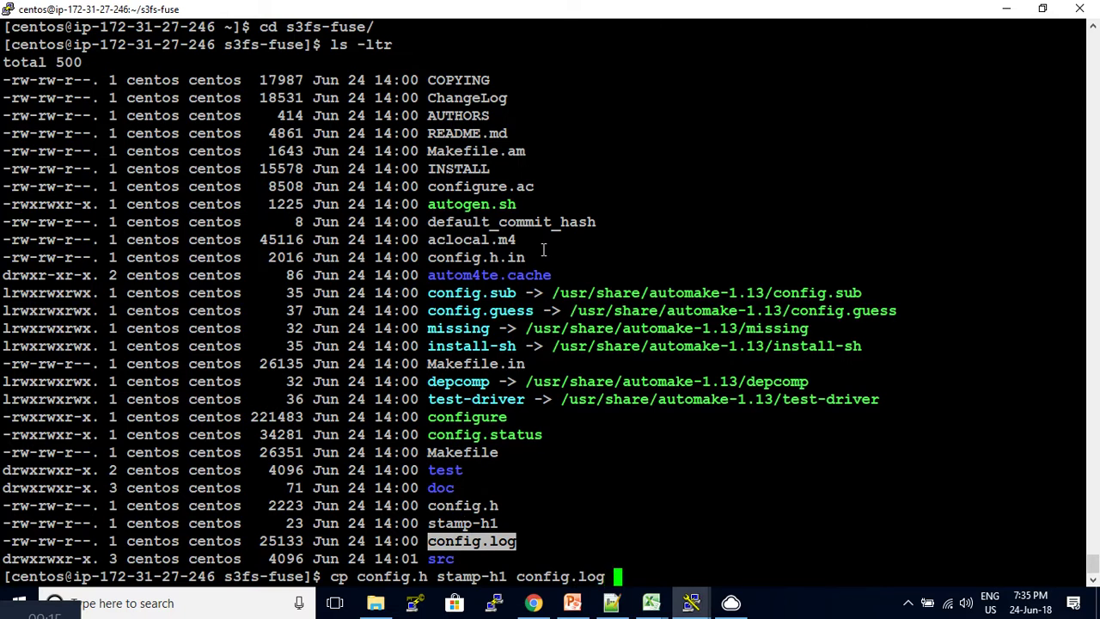
scroll(544, 249, "up", 5)
double_click(412, 292)
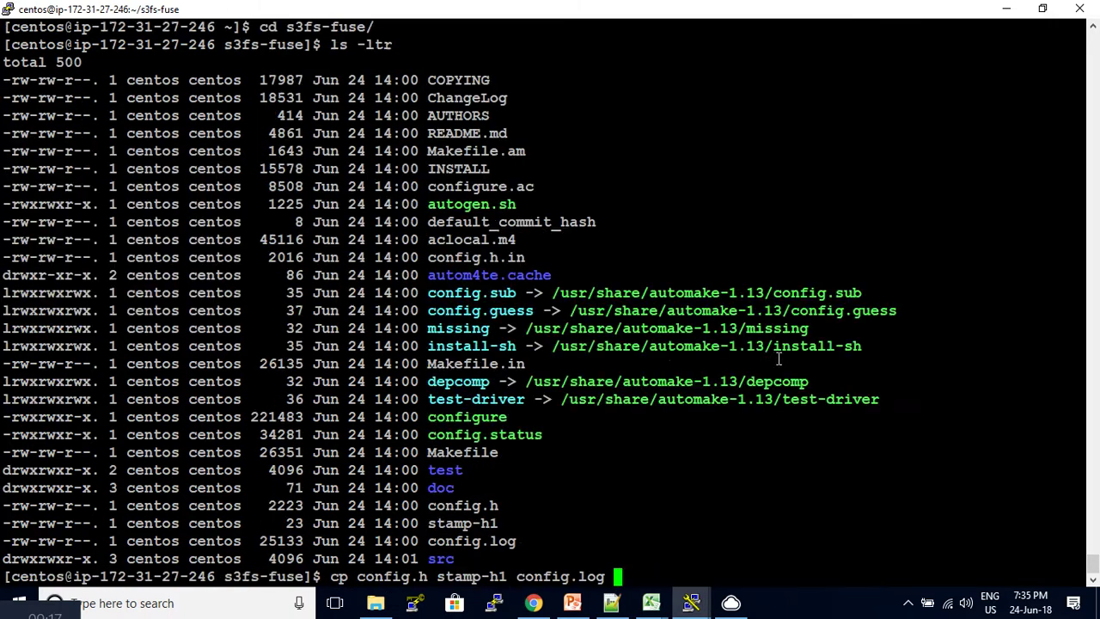
right_click(771, 422)
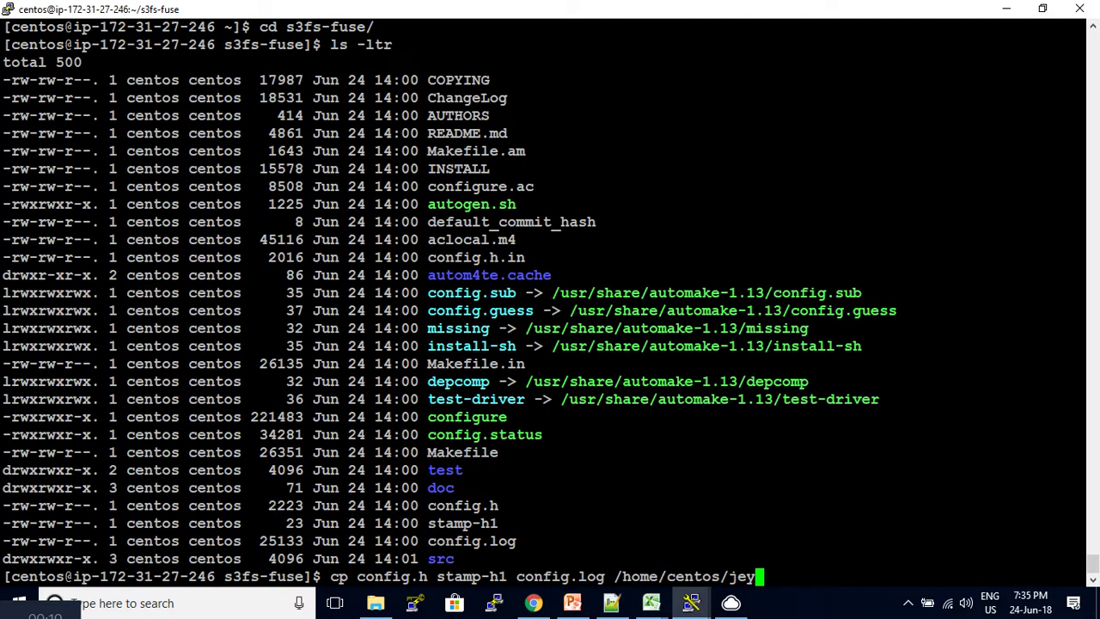
key("Return")
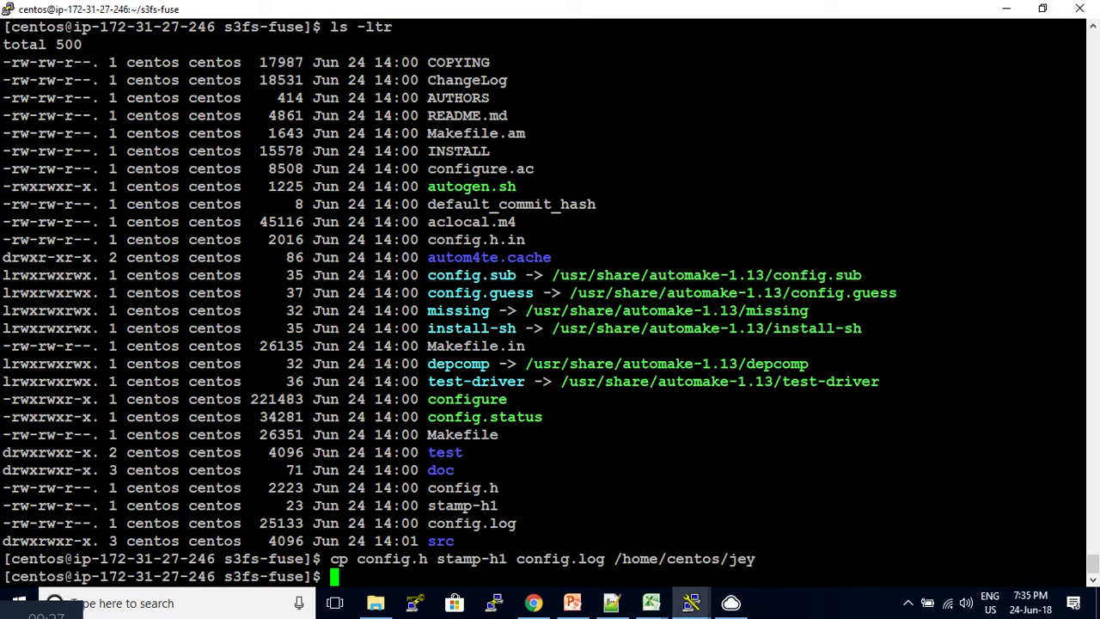
- In Chrome, refresh the jeyfreecloudmounts3 bucket's object list and upload addressbook.php, genload.php, getcpuload.php and index.php to the bucket
key("alt+Tab")
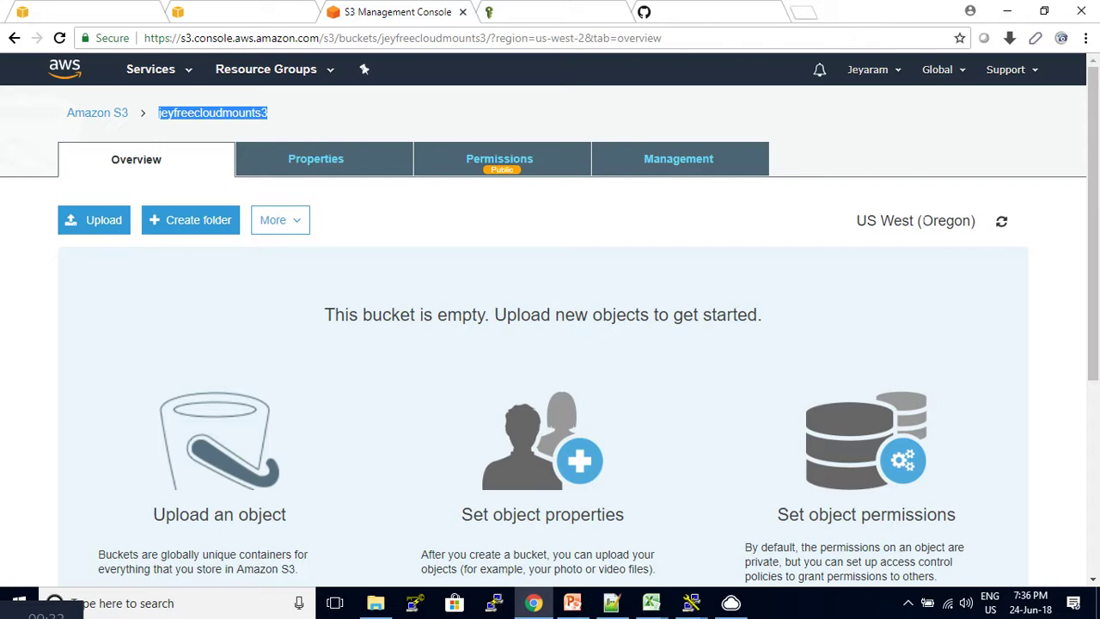
left_click(1001, 221)
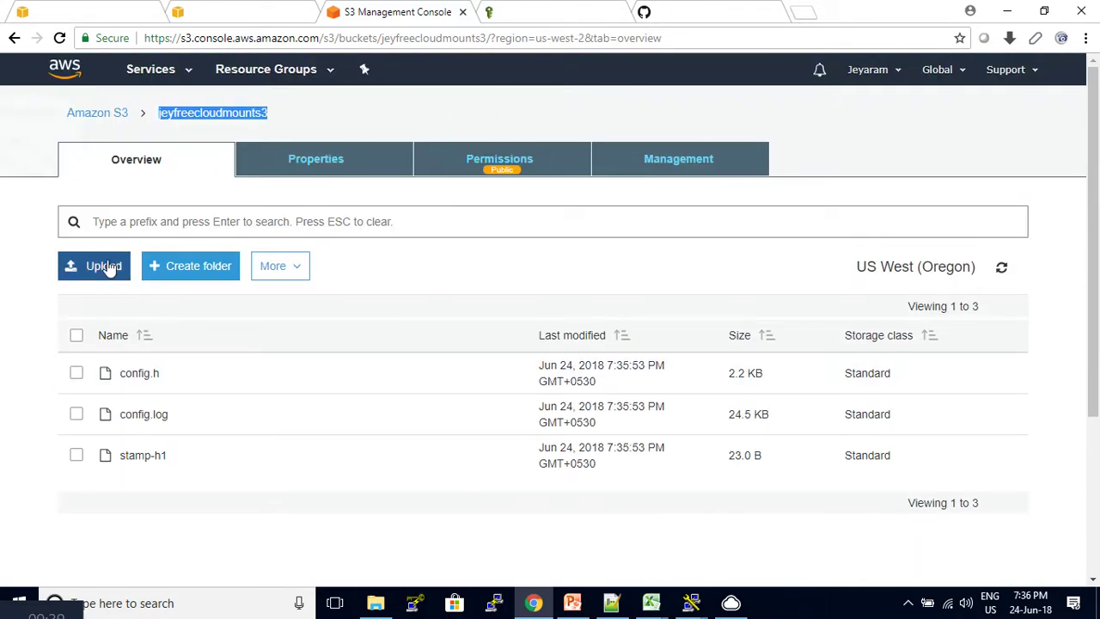
left_click(103, 266)
left_click(611, 400)
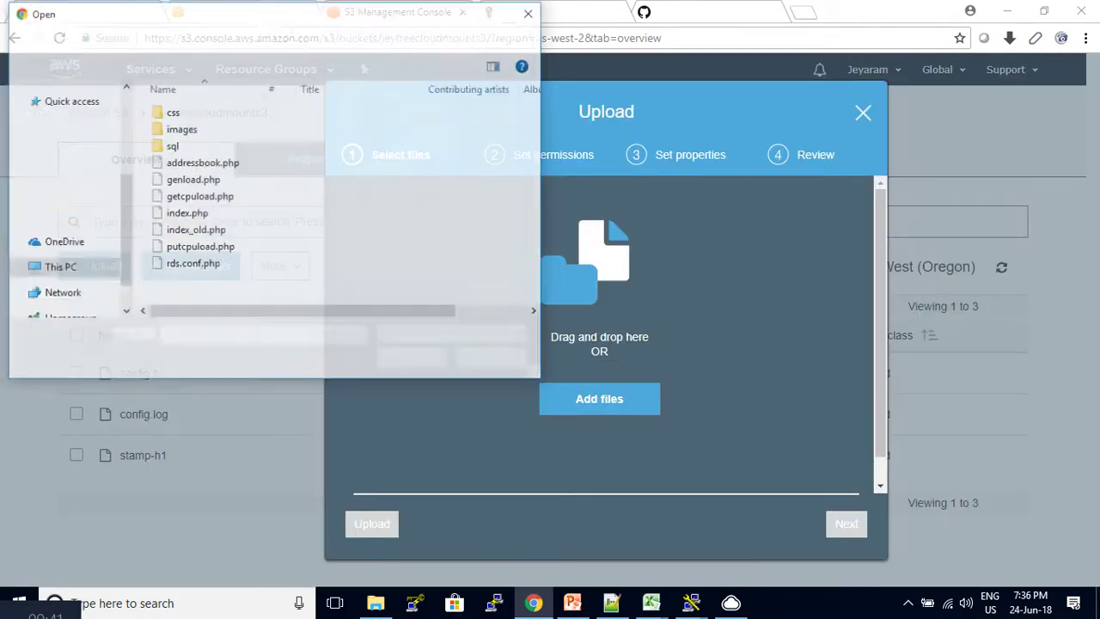
left_click(202, 162)
left_click(186, 214, "shift")
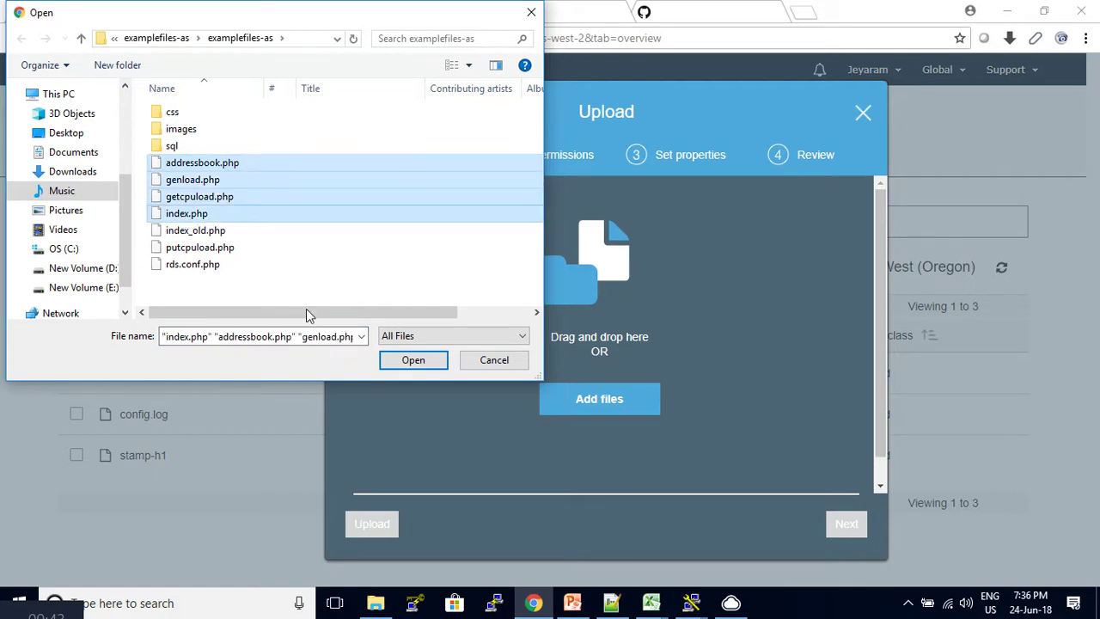
left_click(413, 360)
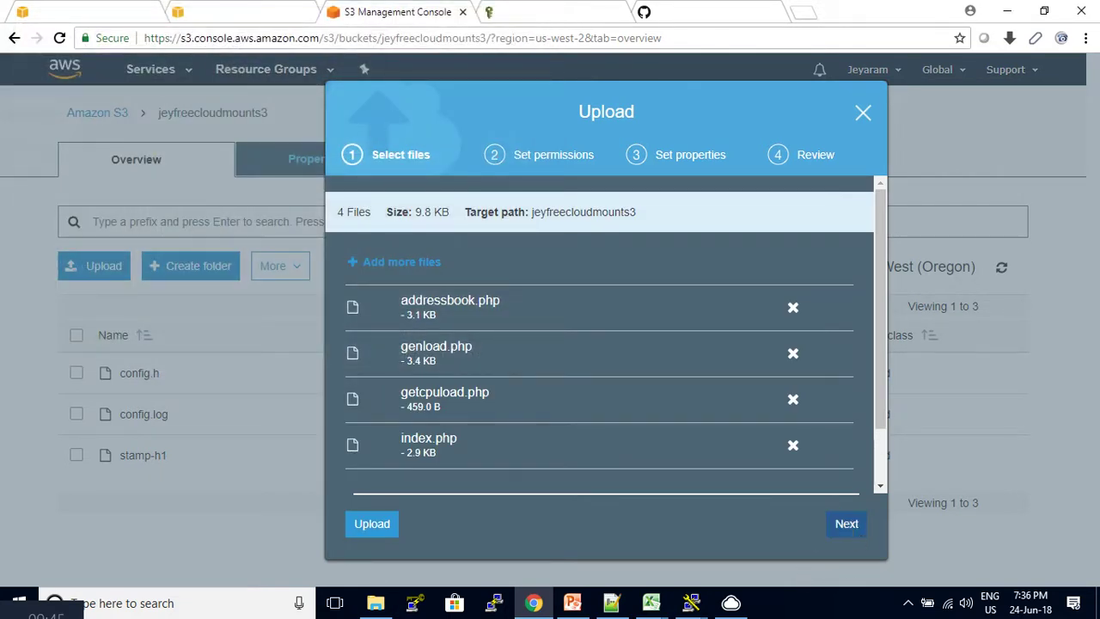
left_click(404, 526)
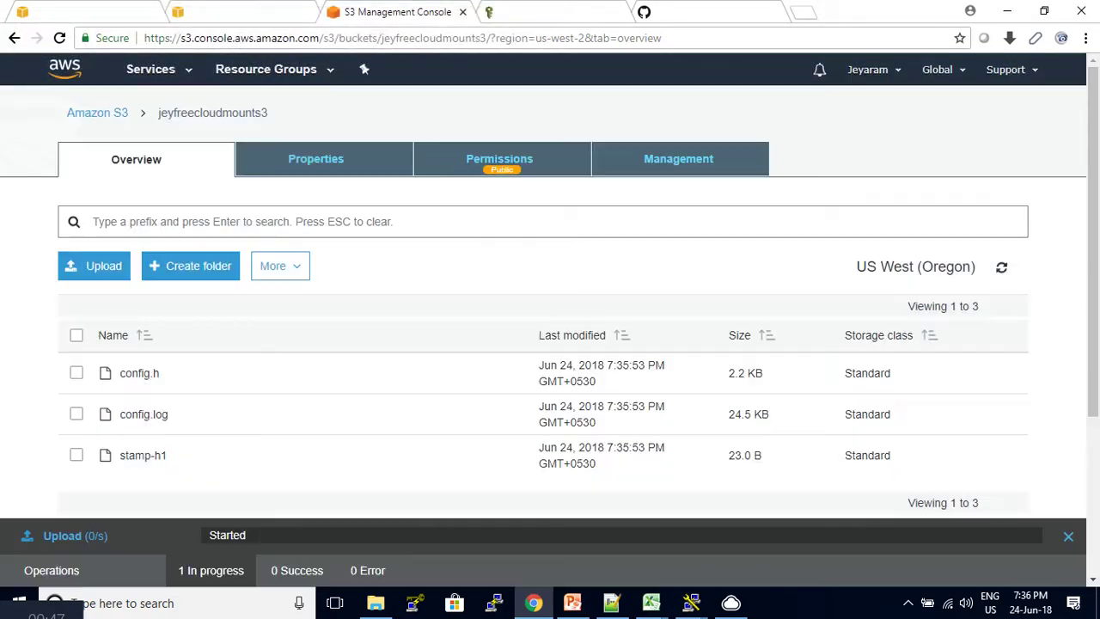
scroll(607, 491, "down", 3)
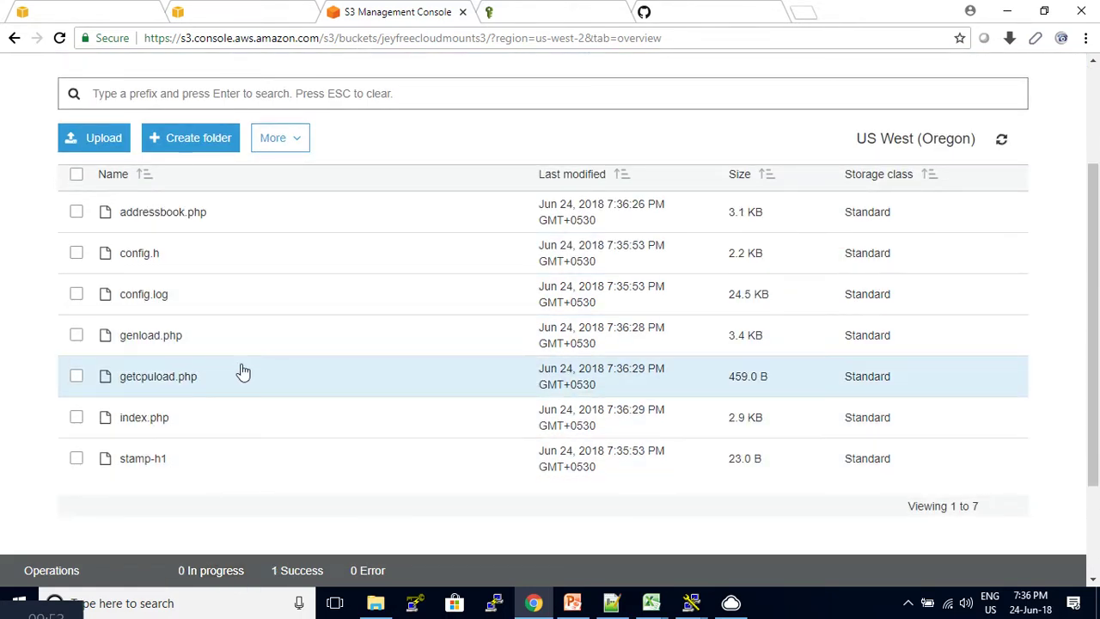
- Switch back to the PuTTY terminal and change into the mounted directory with cd /home/centos/jey
mouse_move(692, 601)
left_click(754, 542)
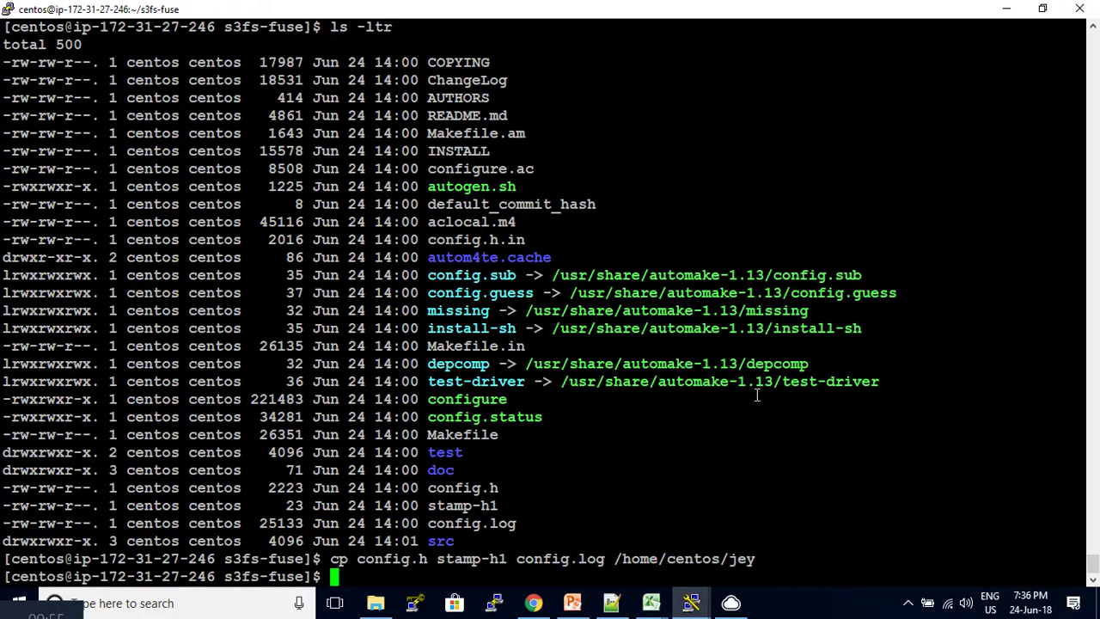
type("cd")
double_click(699, 559)
right_click(899, 484)
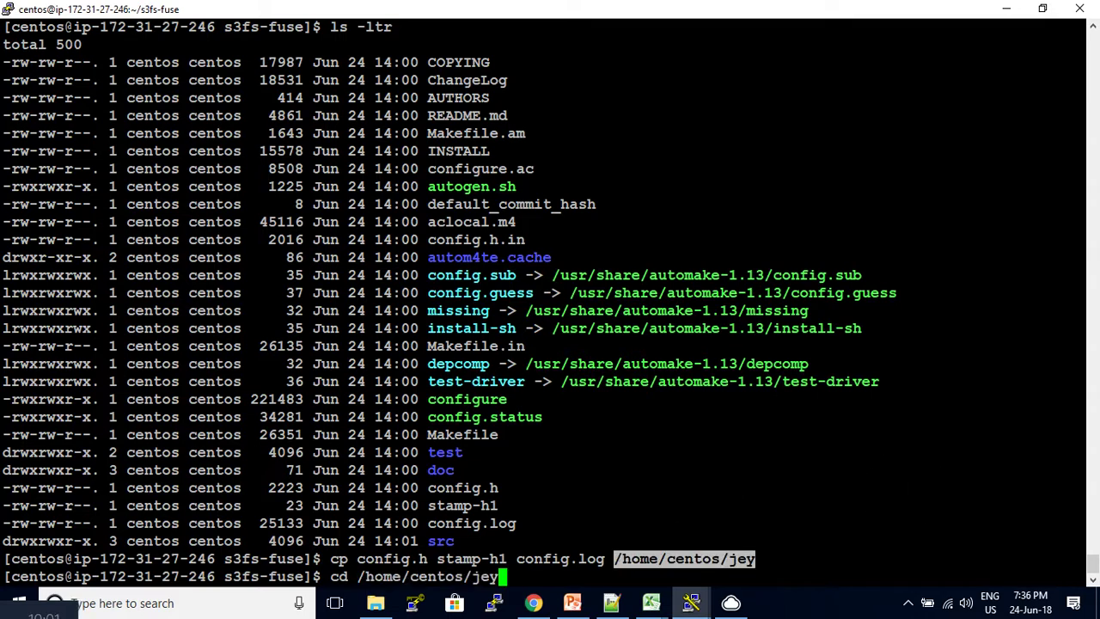
key("Return")
- List the mounted directory with ls -ltr and highlight the entries of the uploaded PHP files
type("ls -ltr")
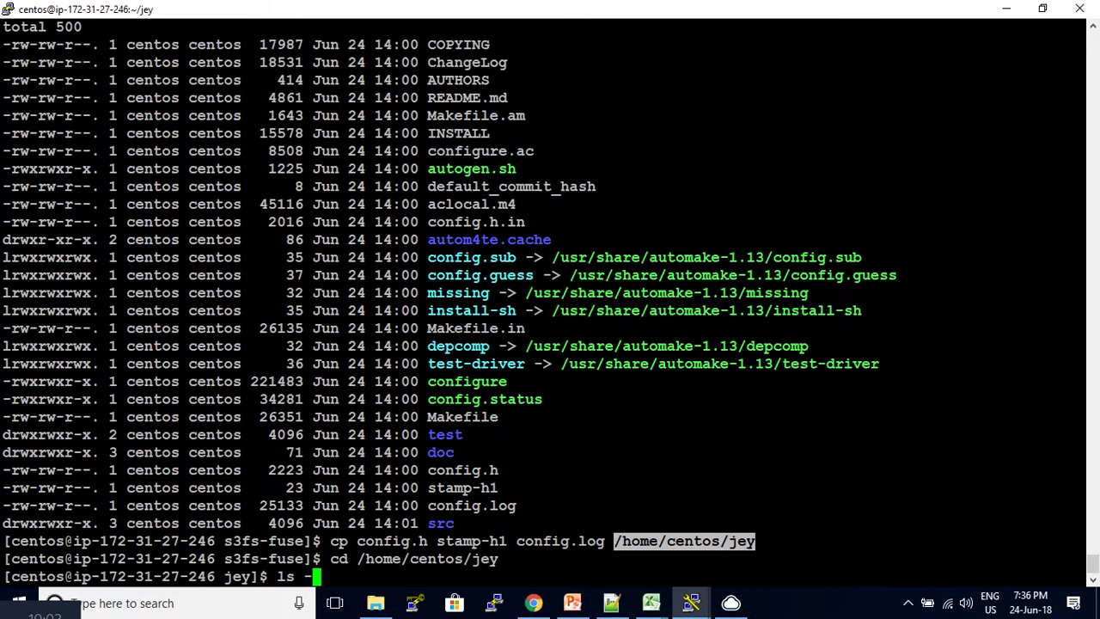
key("Return")
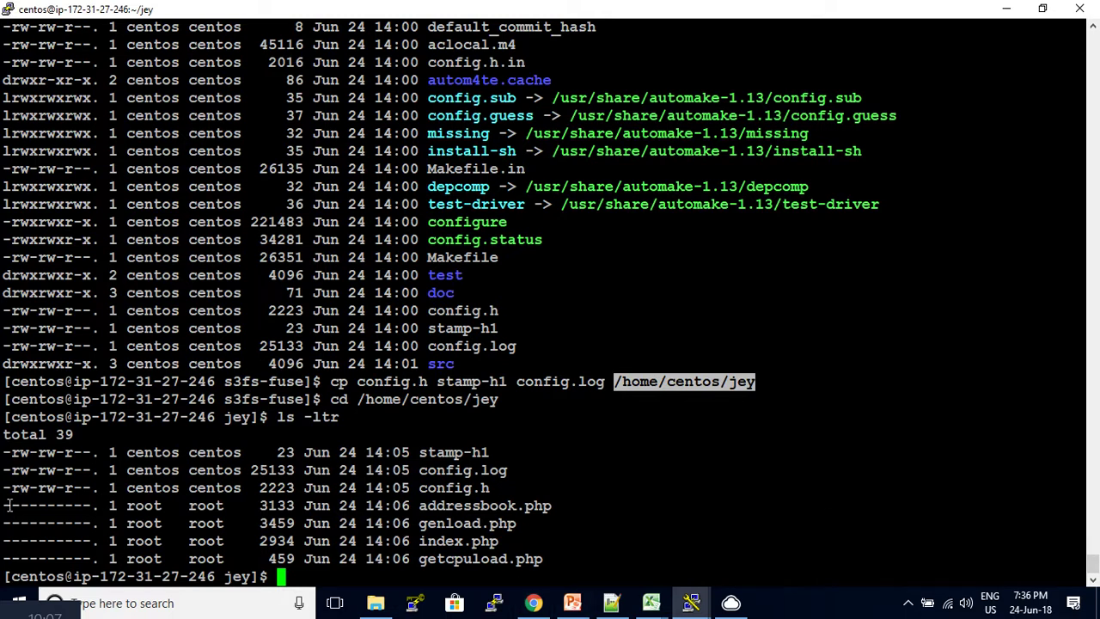
left_click_drag(9, 506, 557, 573)
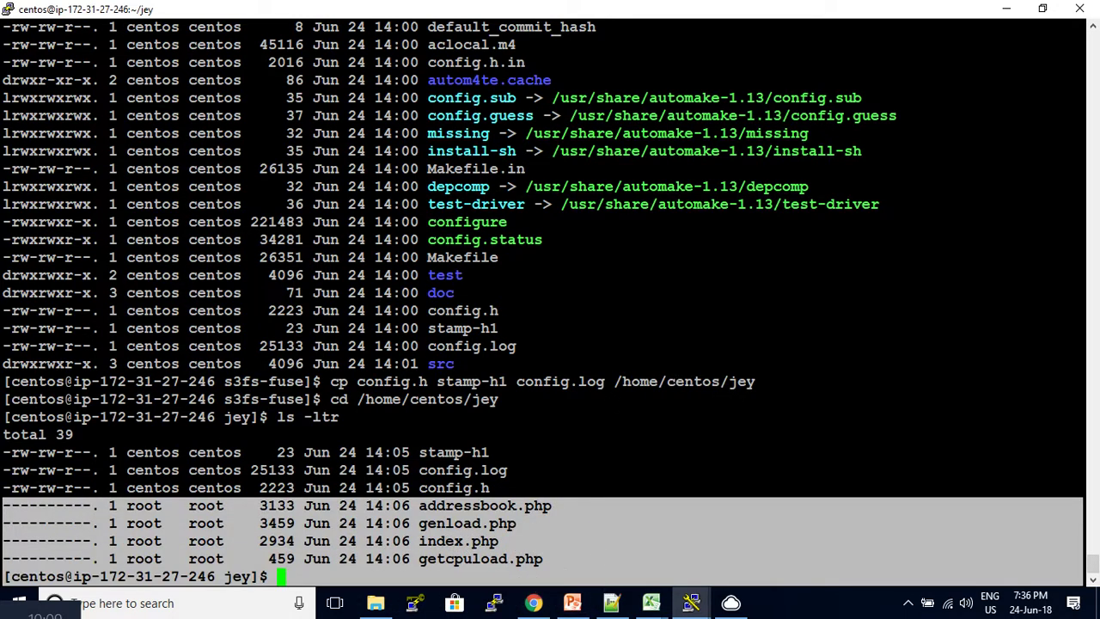